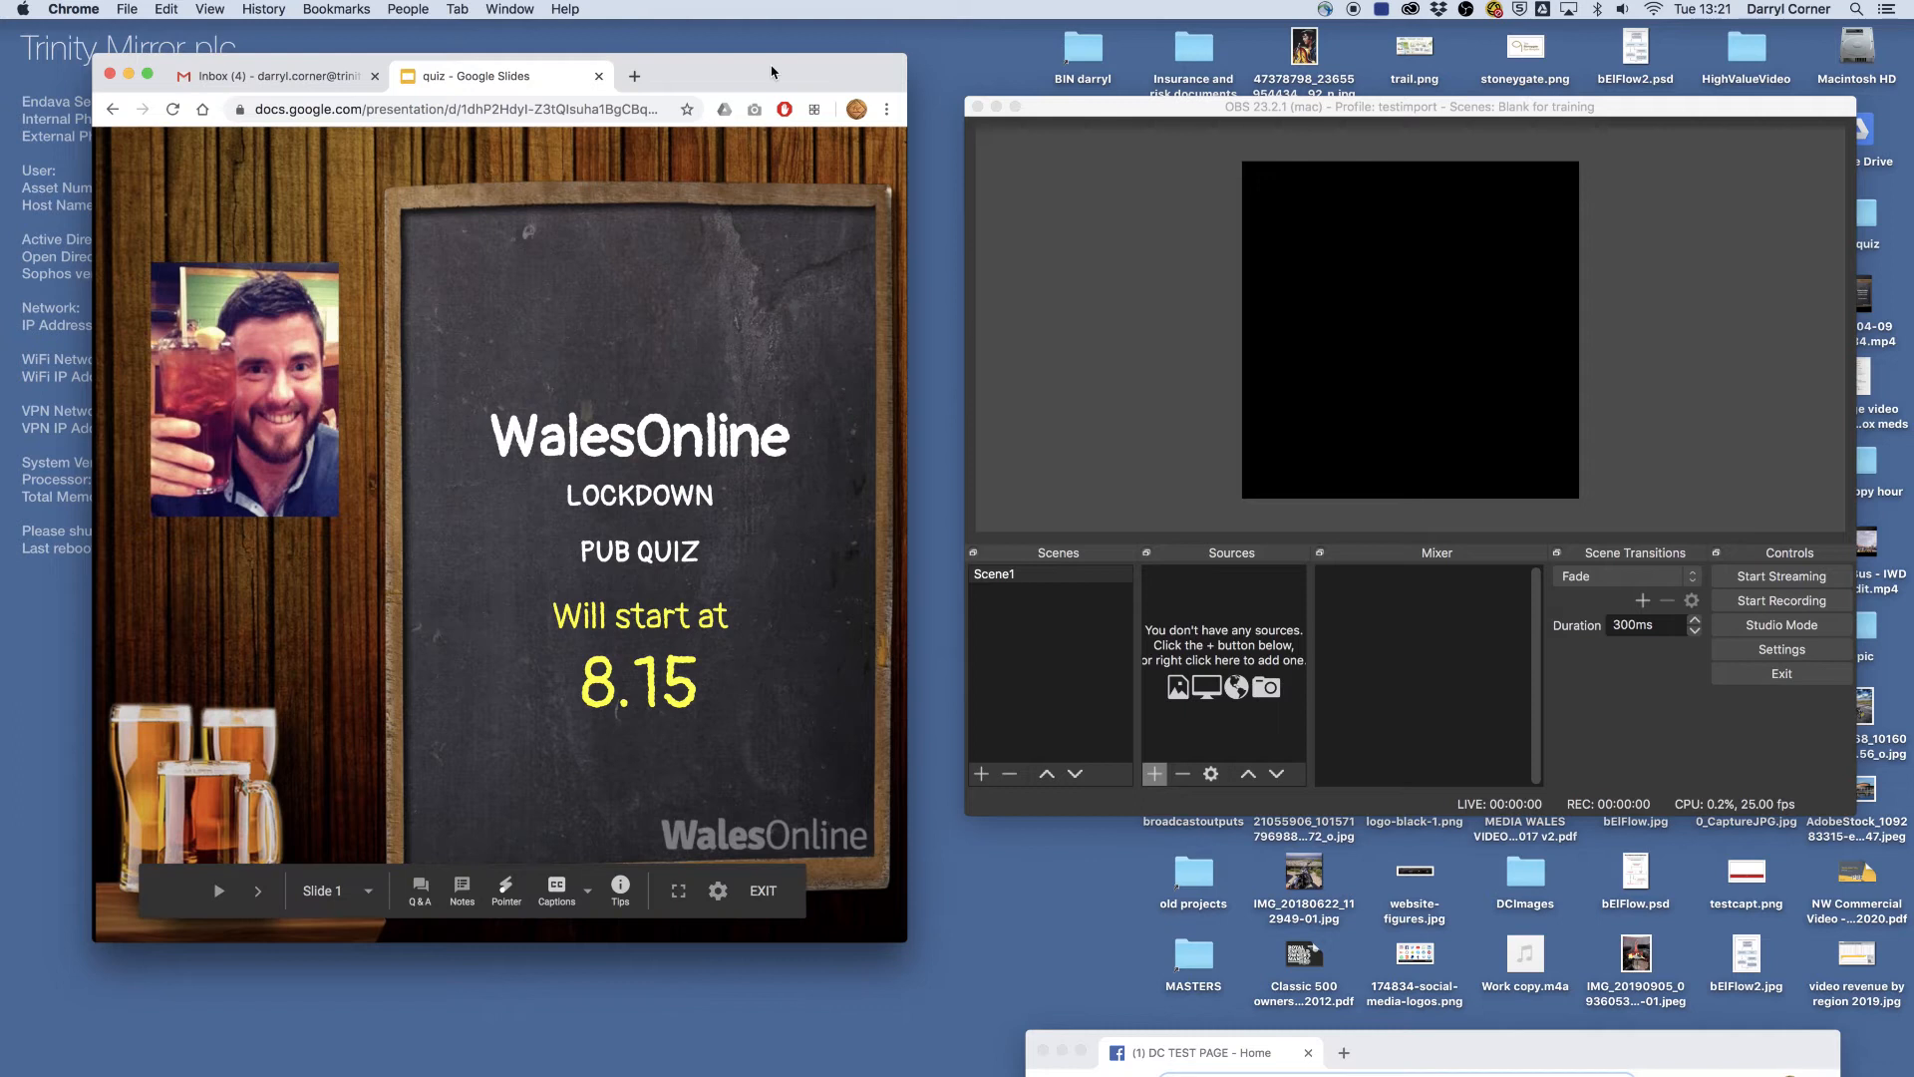
Switch to OBS and examine its video settings
click(1084, 113)
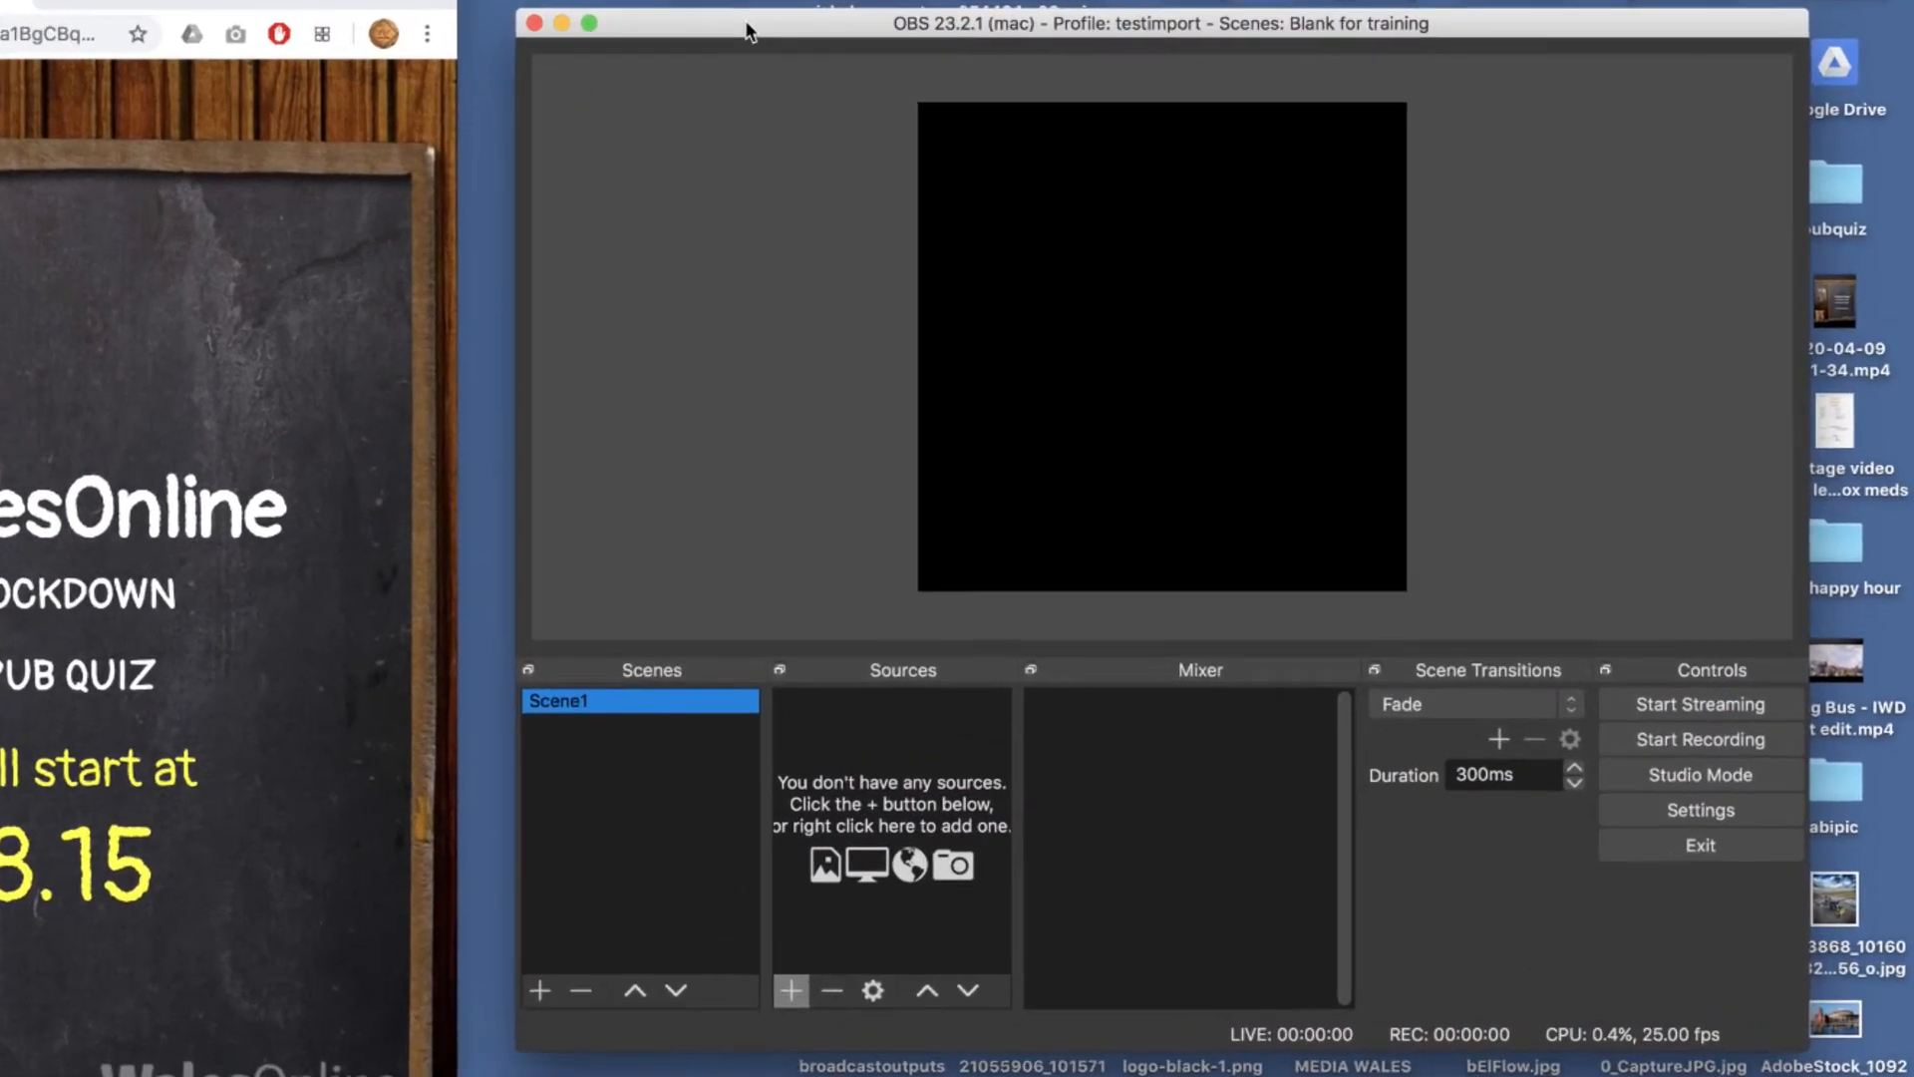
click(1705, 811)
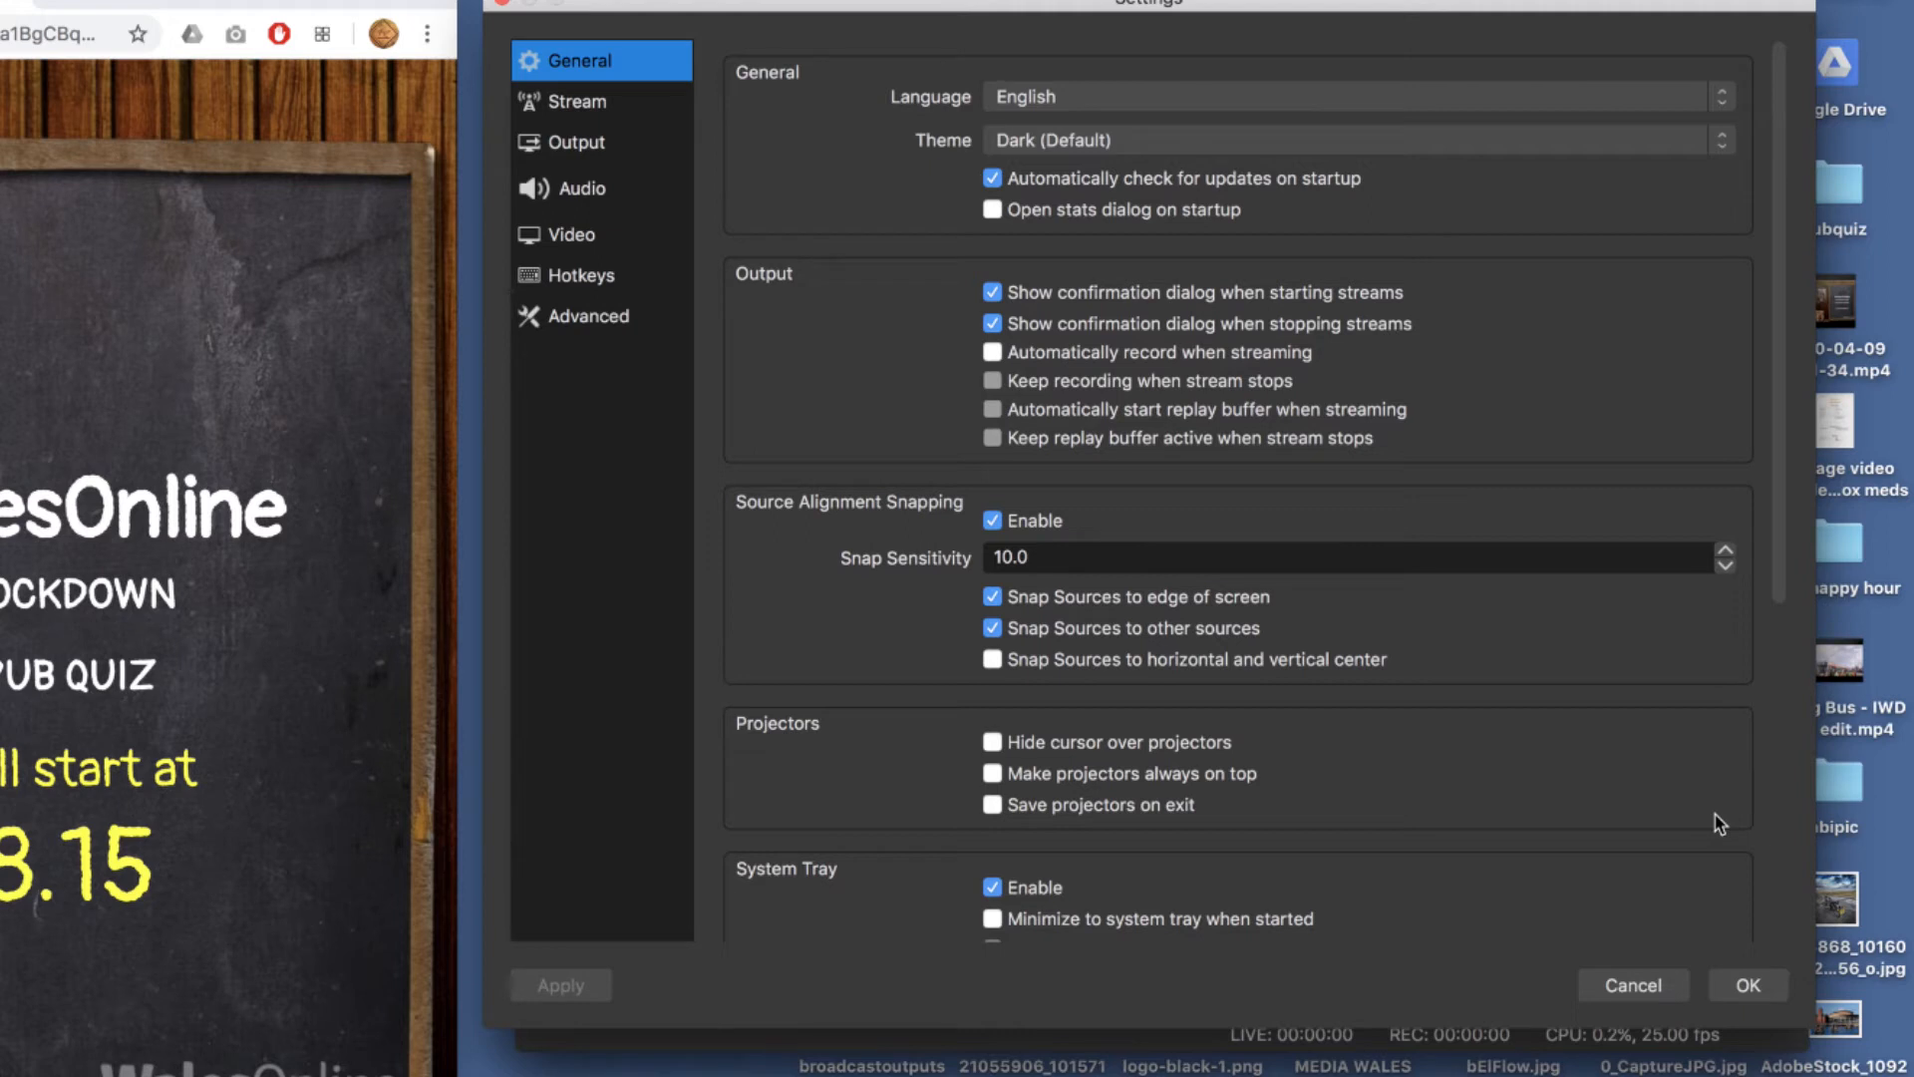
click(575, 239)
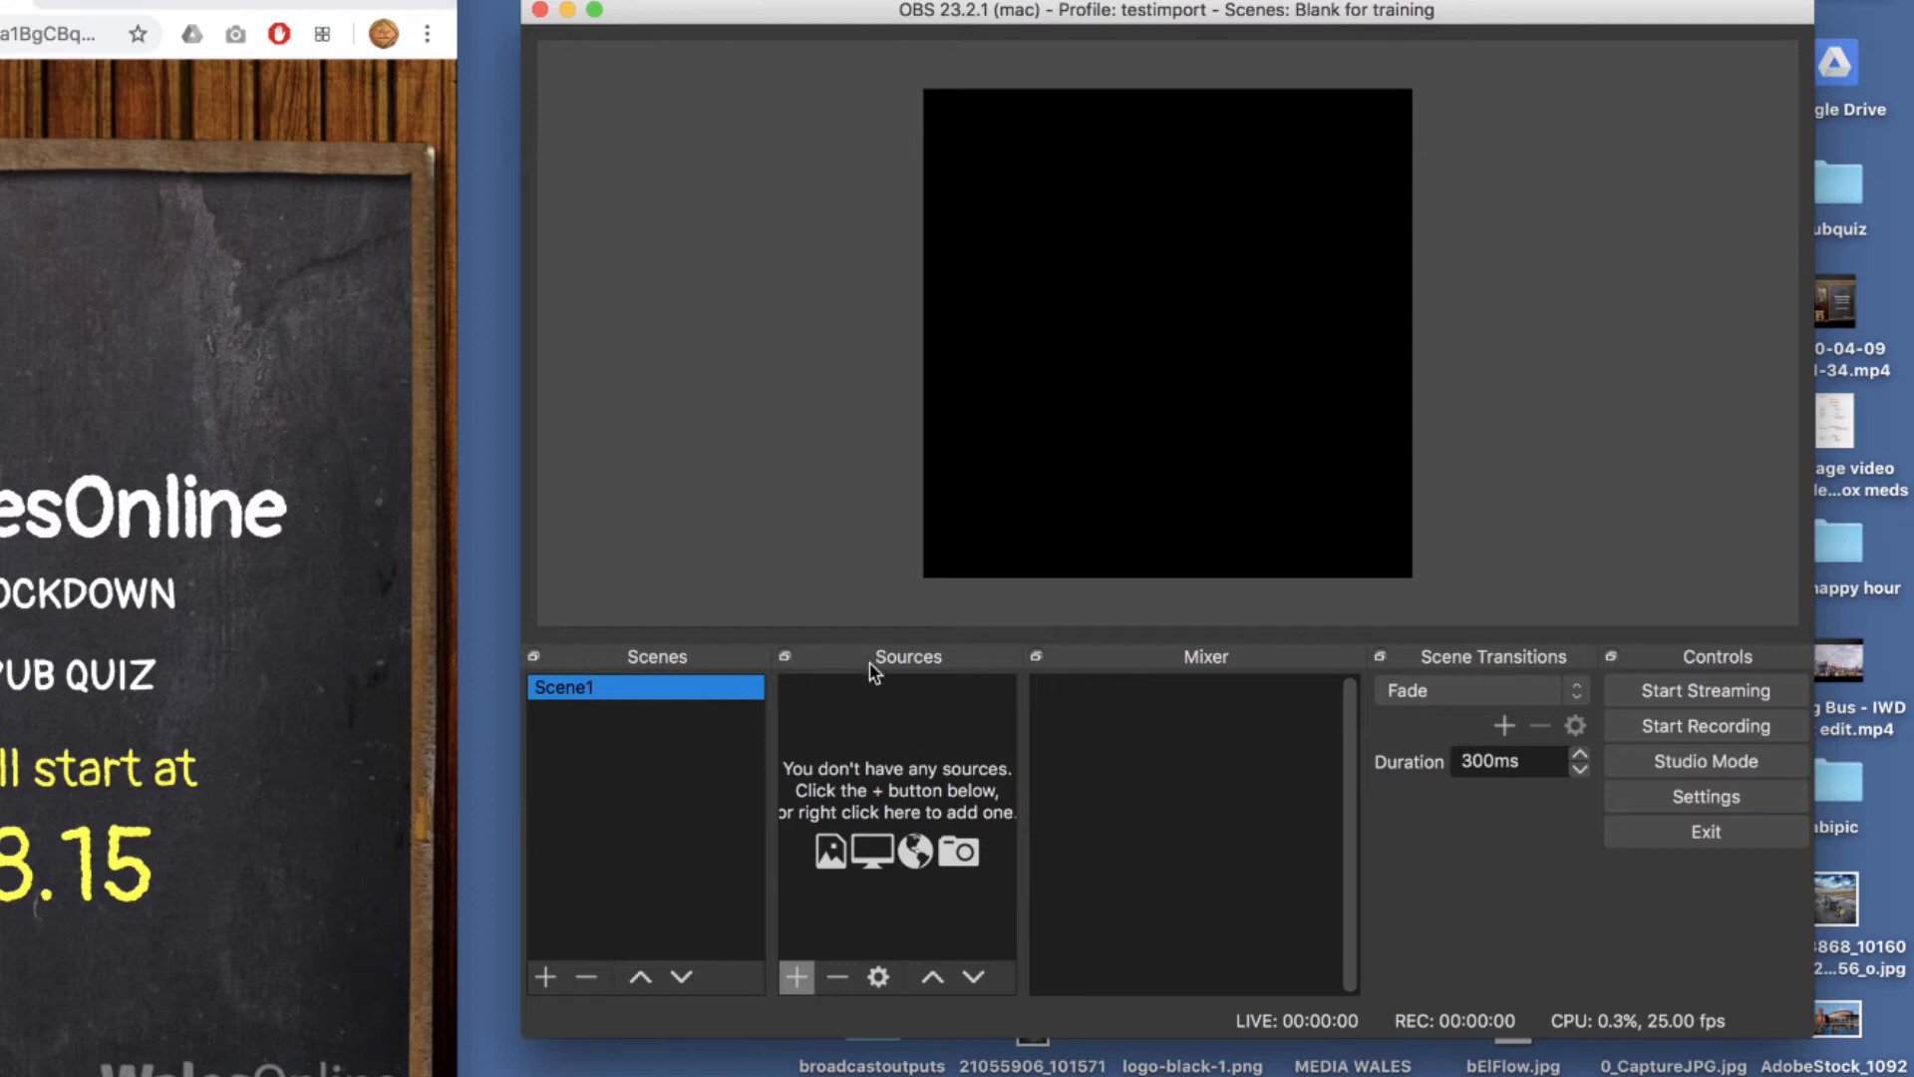
Add a Window Capture source named background that captures the [Google Chrome] quiz - Google Slides window
click(795, 976)
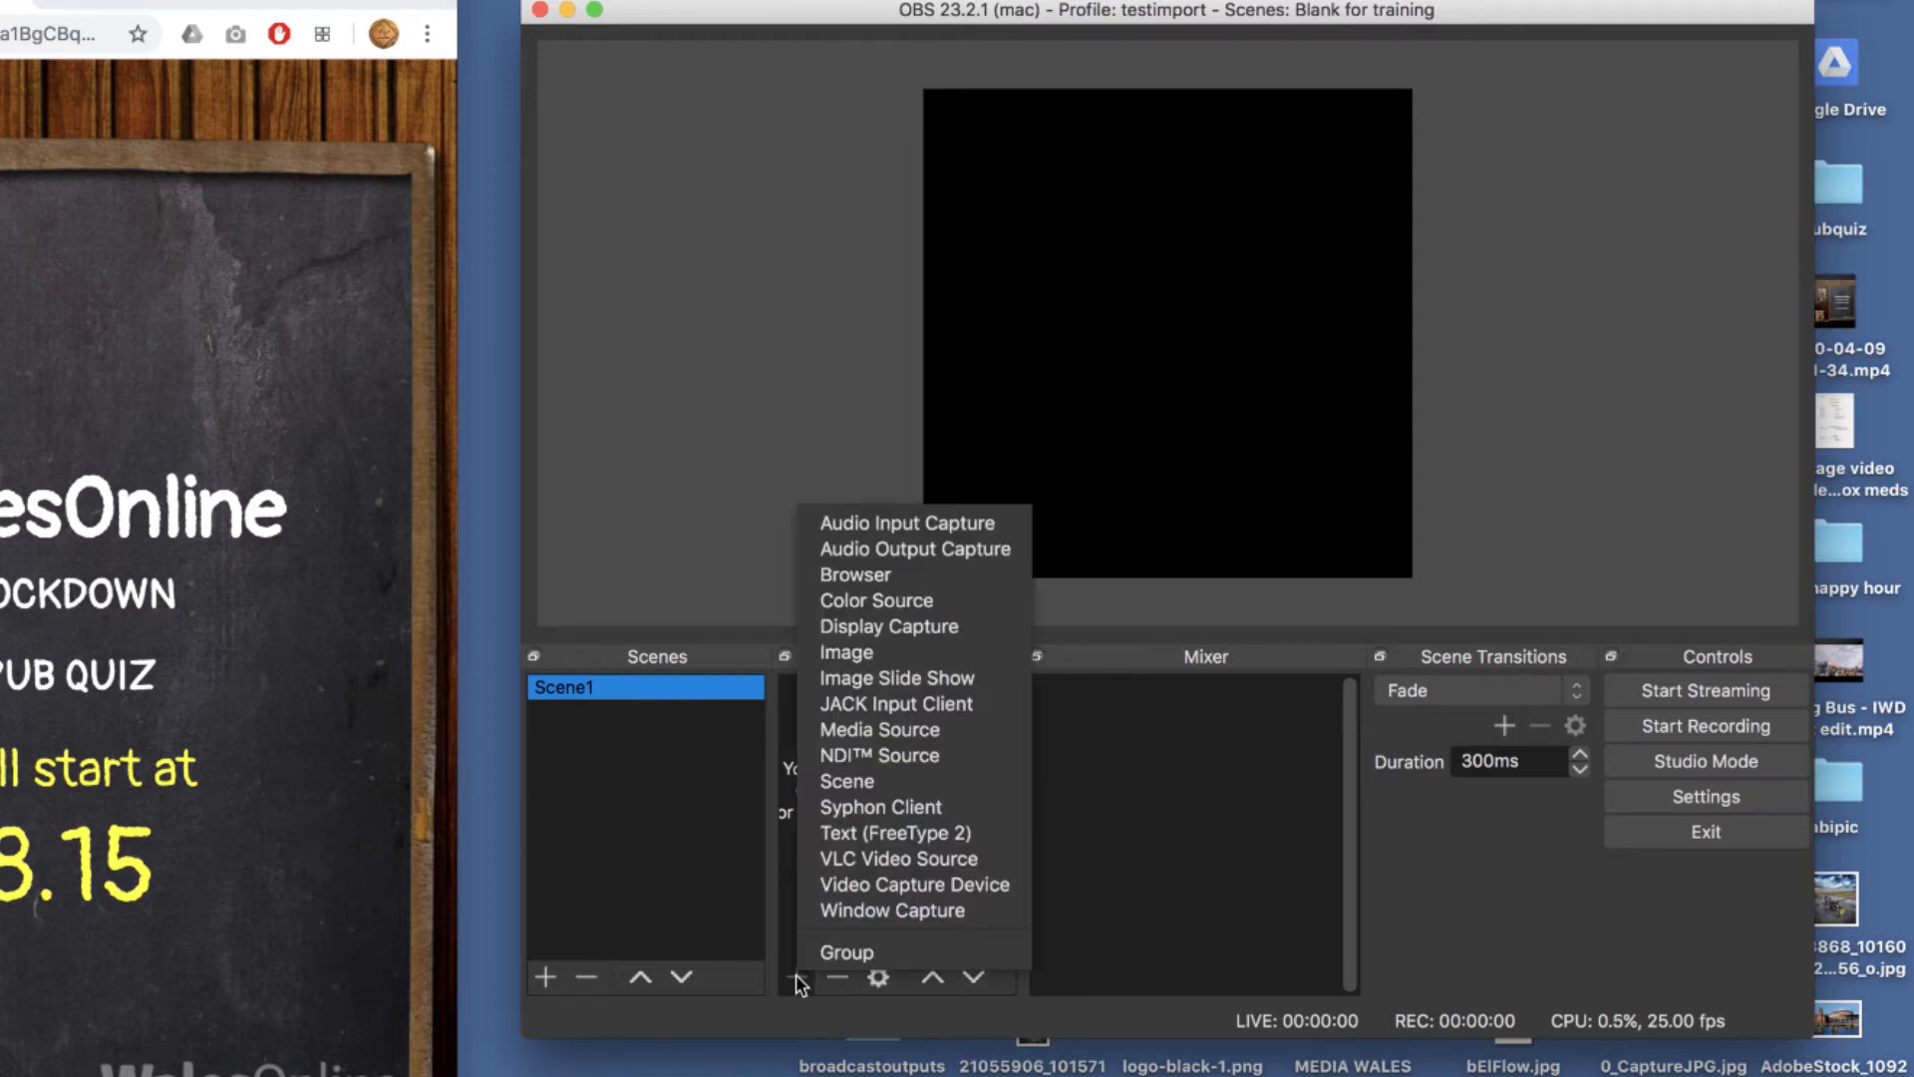
click(889, 911)
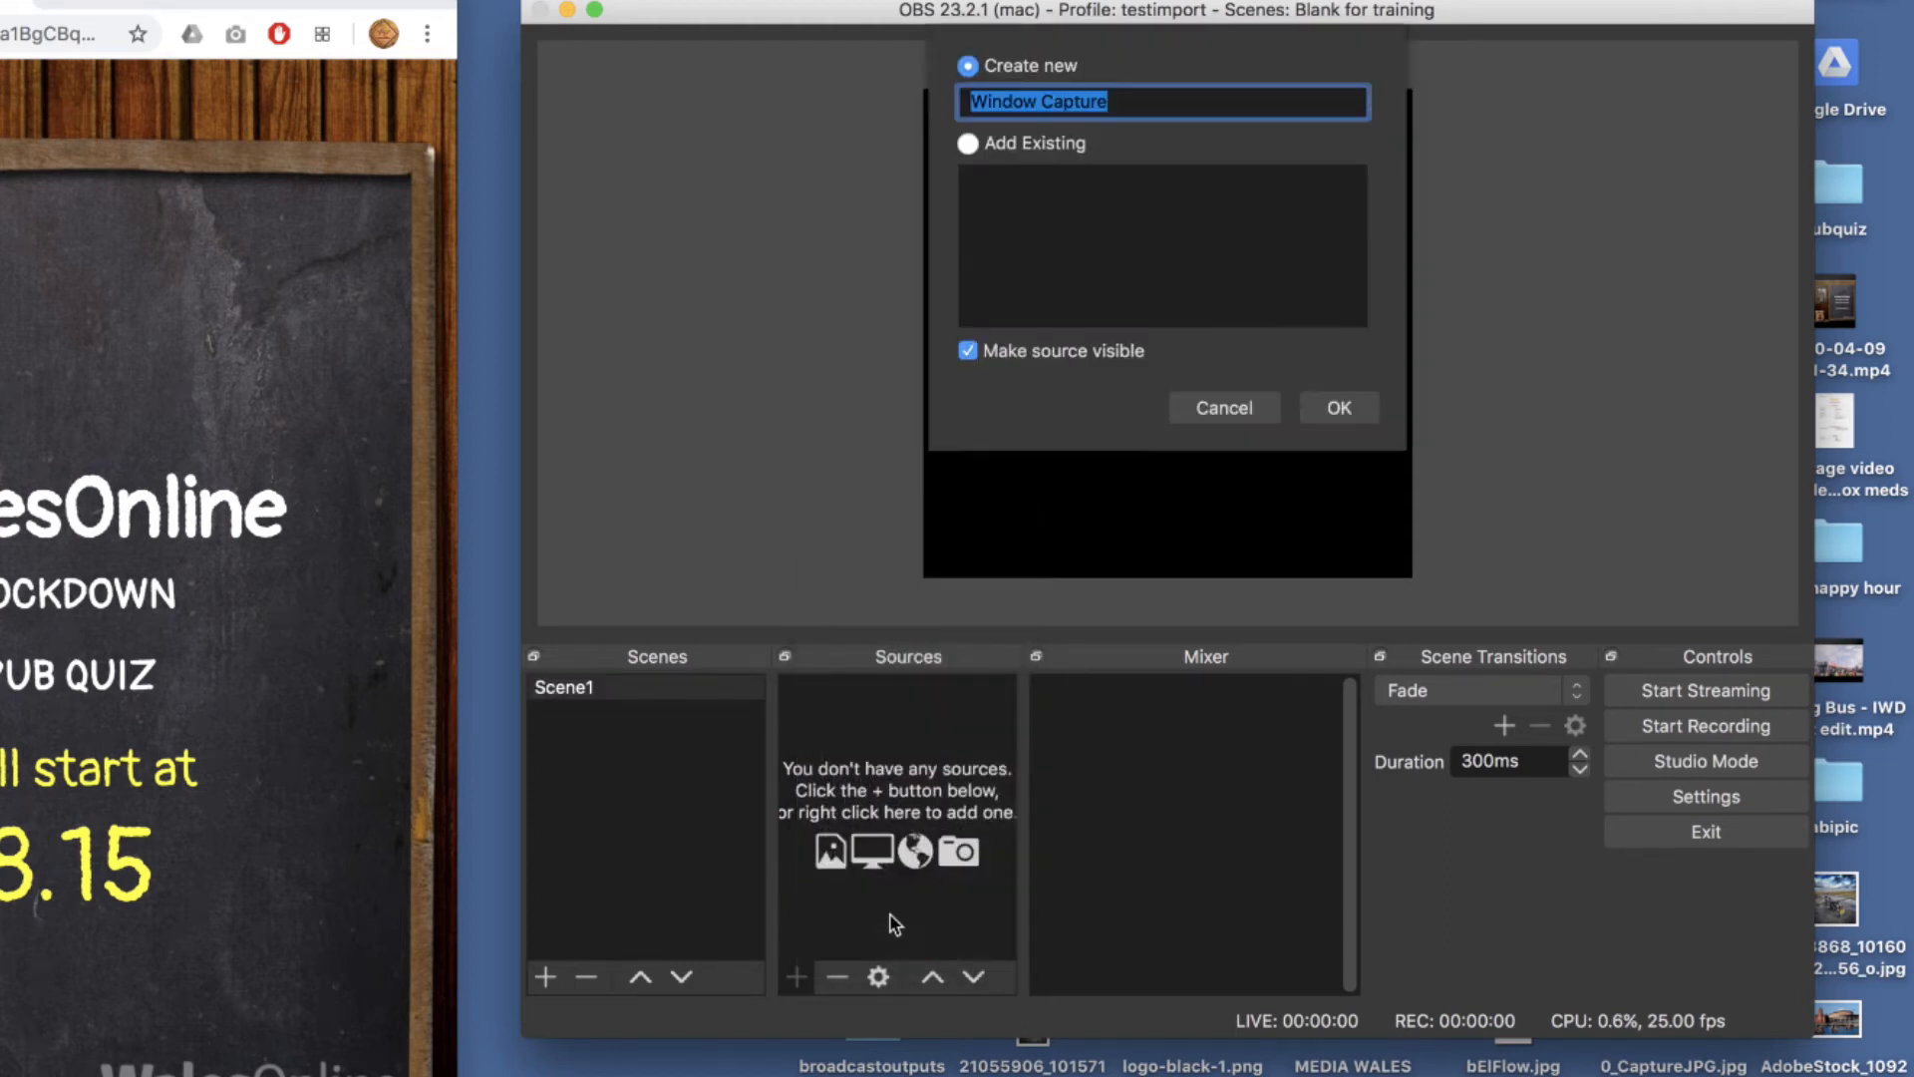
text(background)
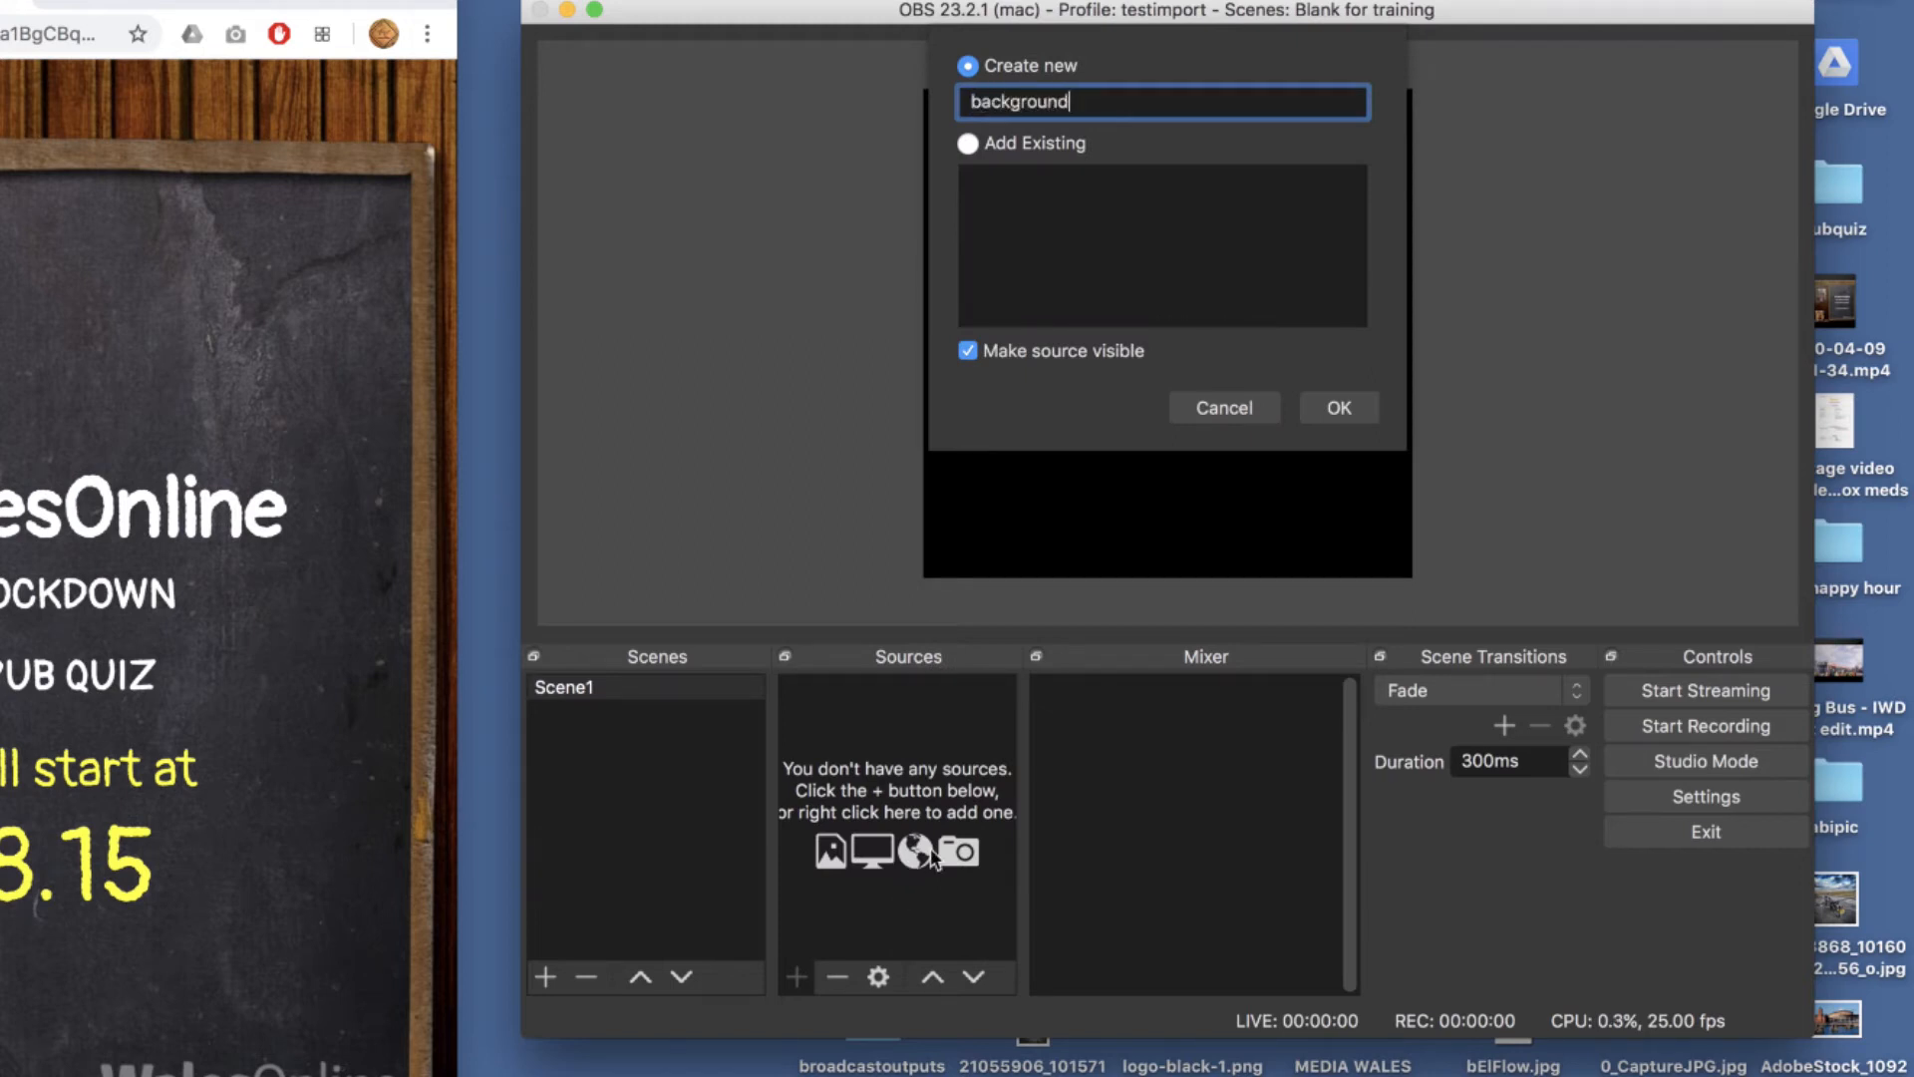
click(1339, 408)
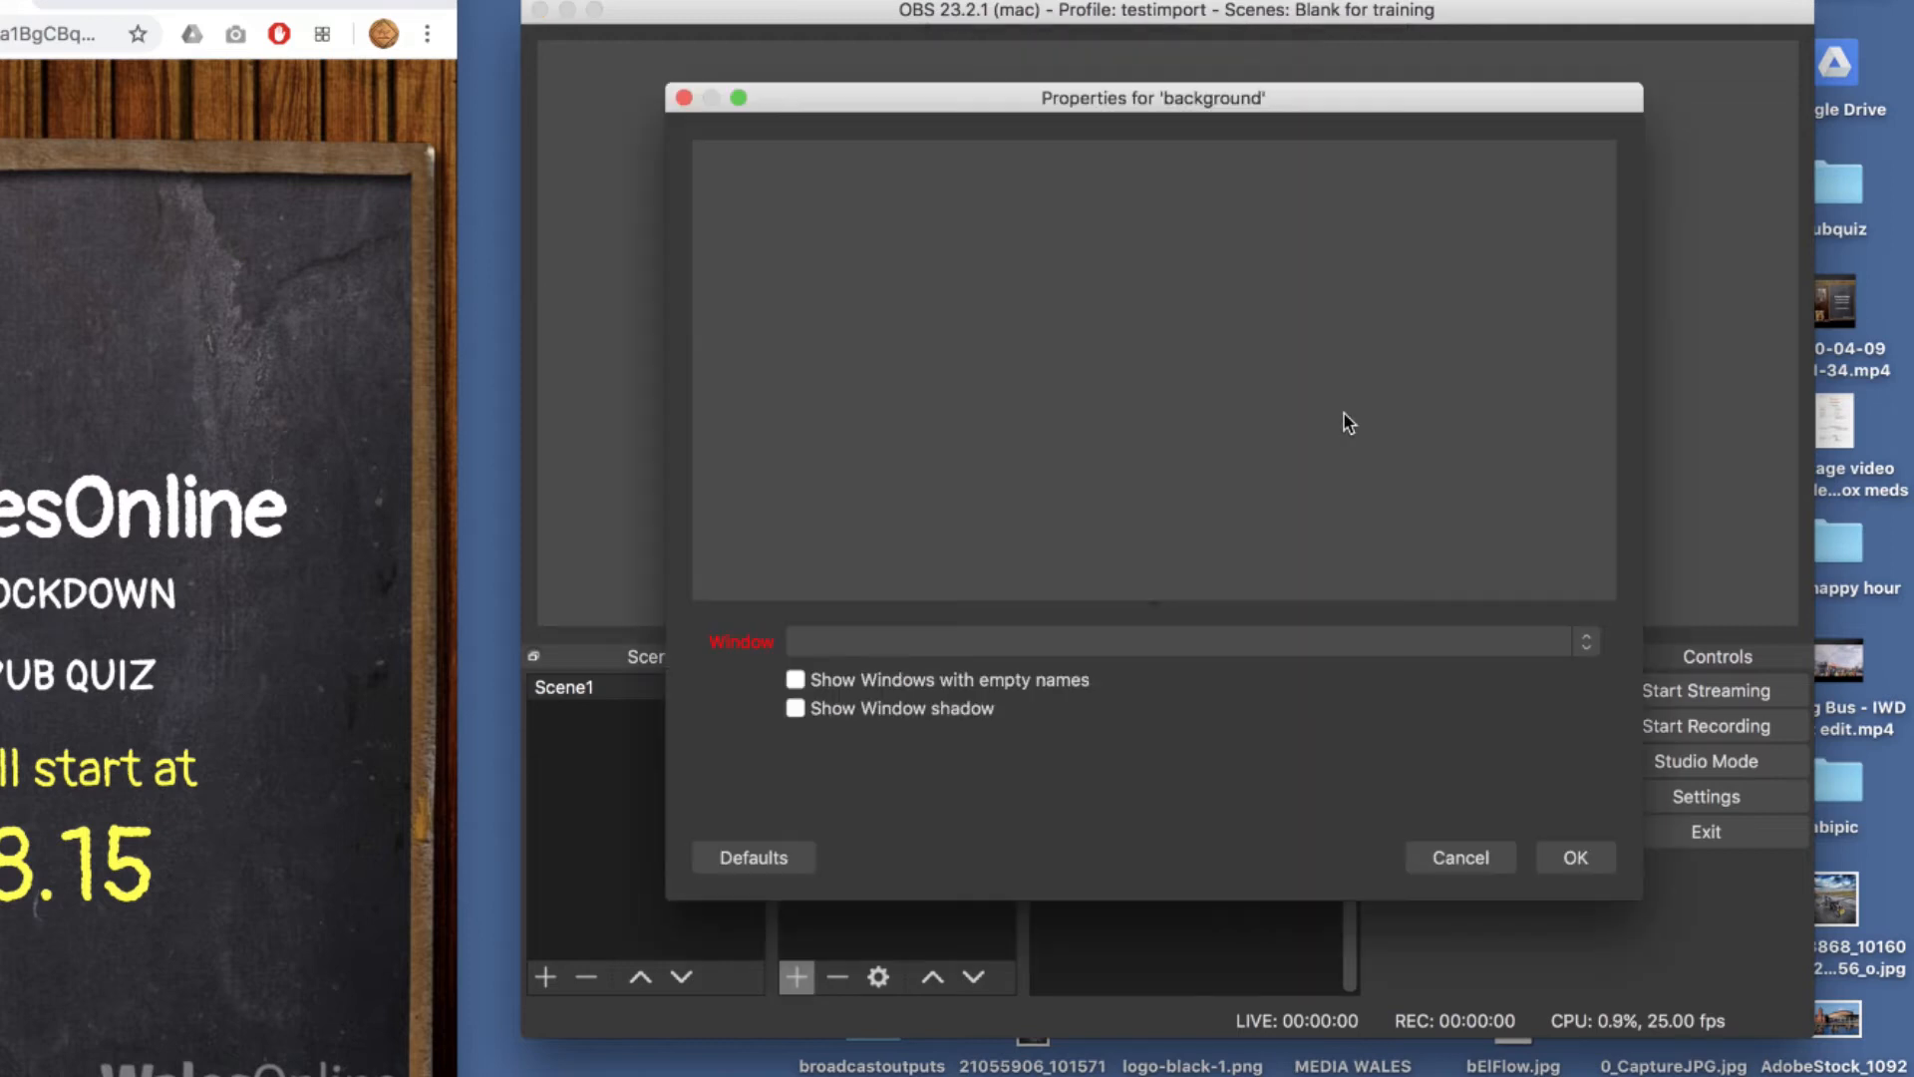
click(1585, 644)
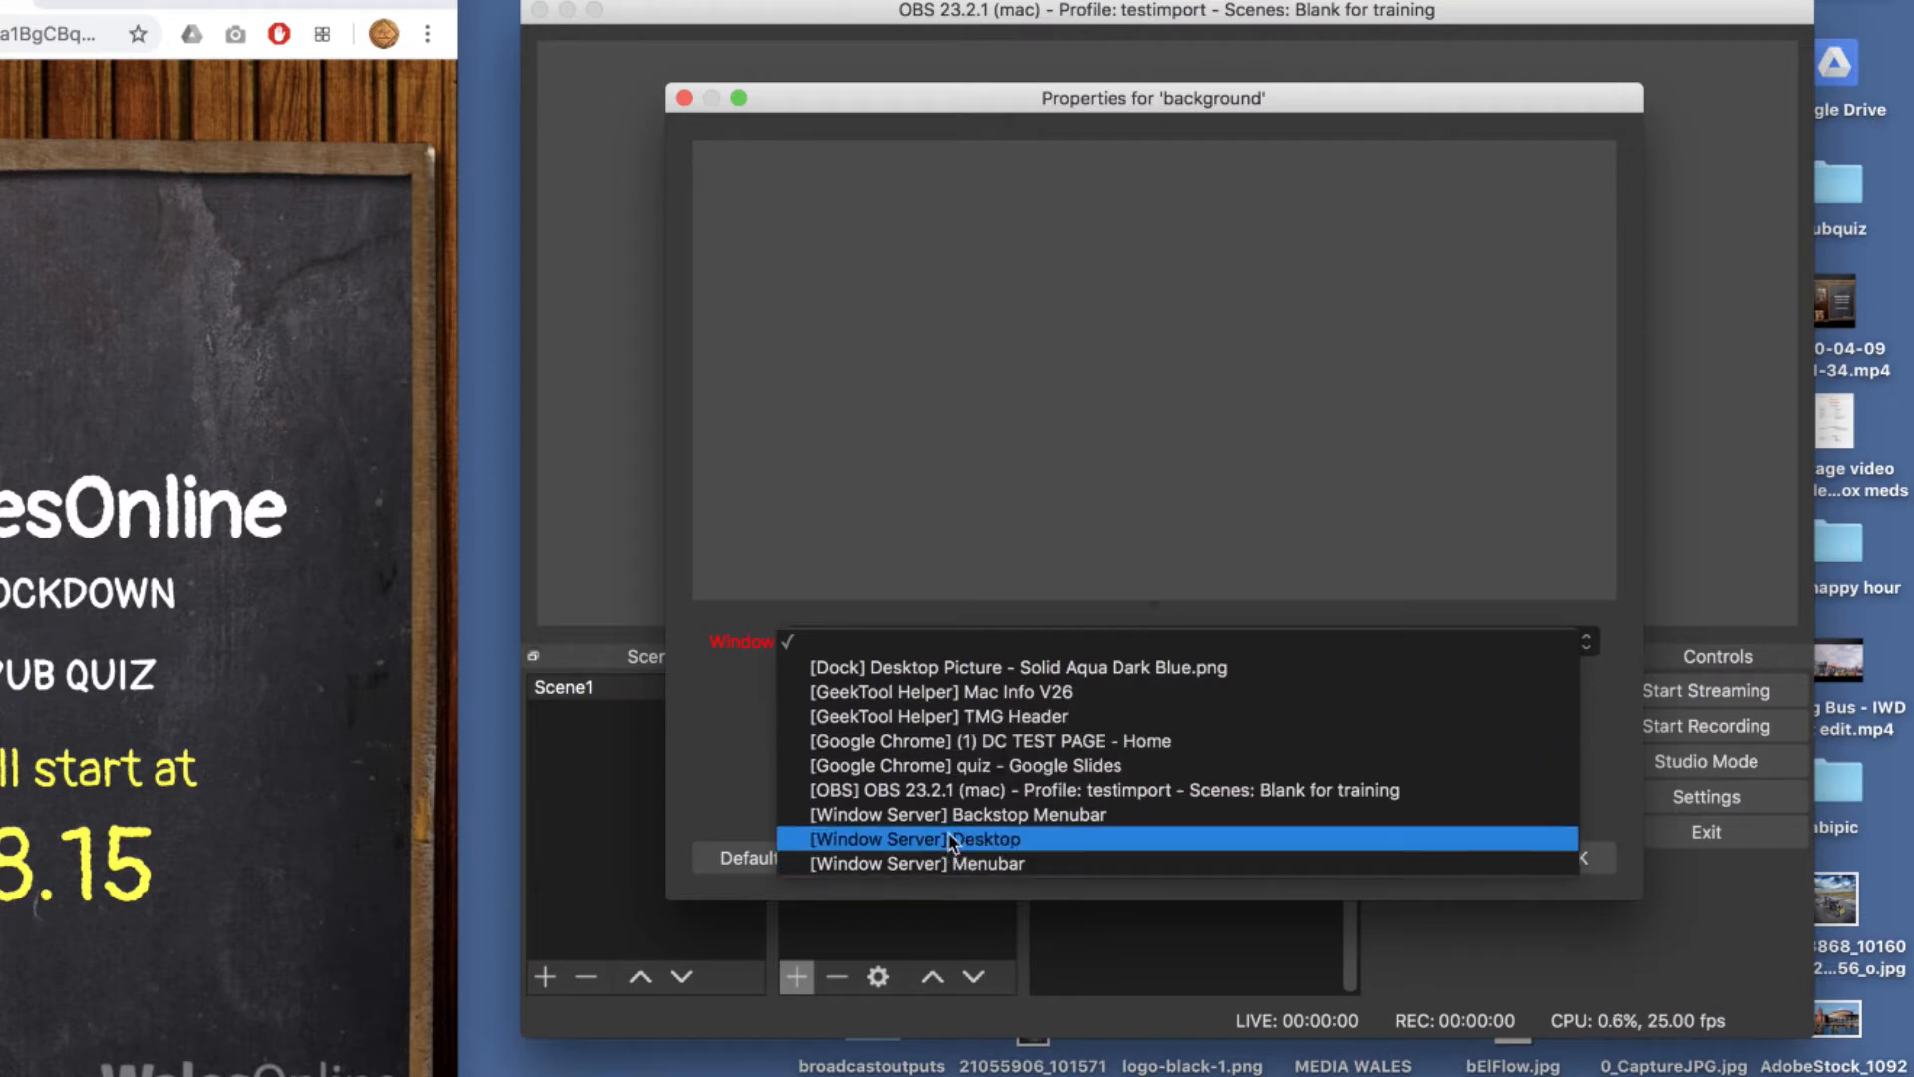
click(1063, 777)
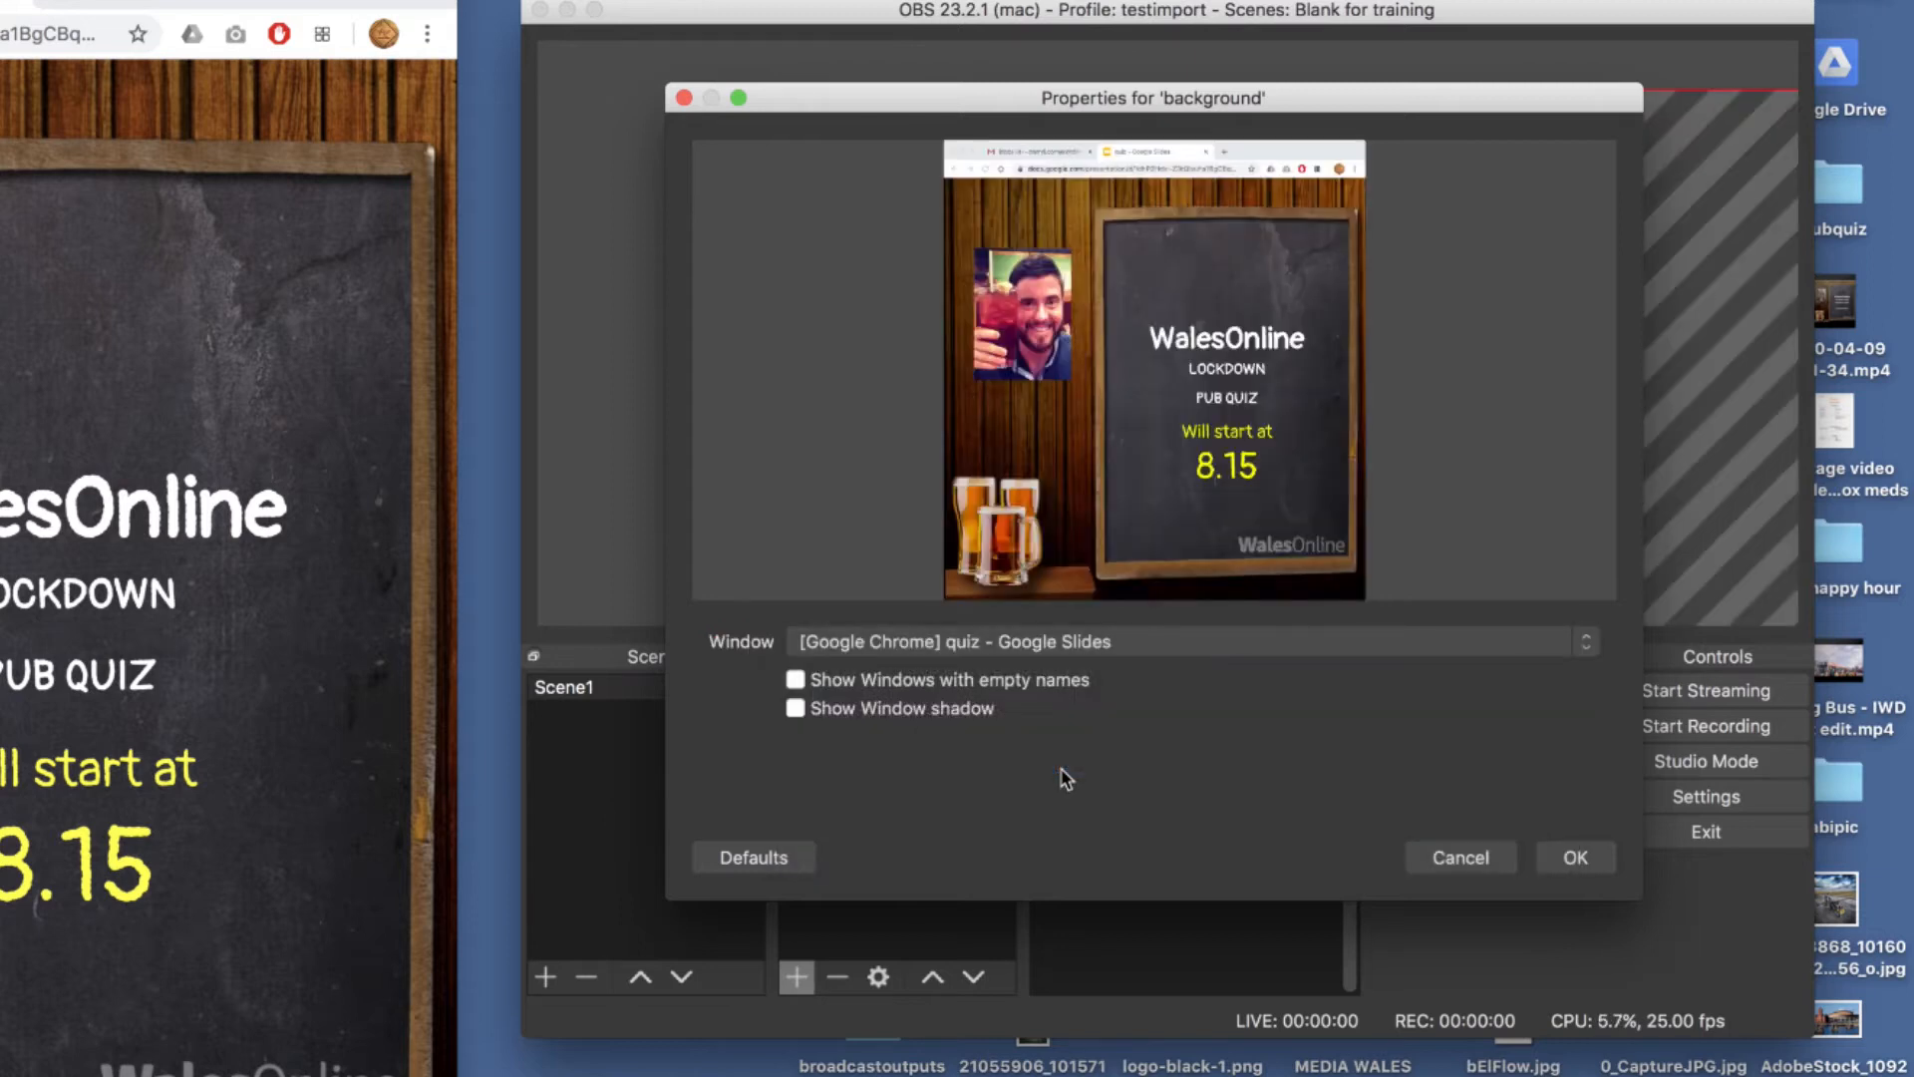
click(1577, 859)
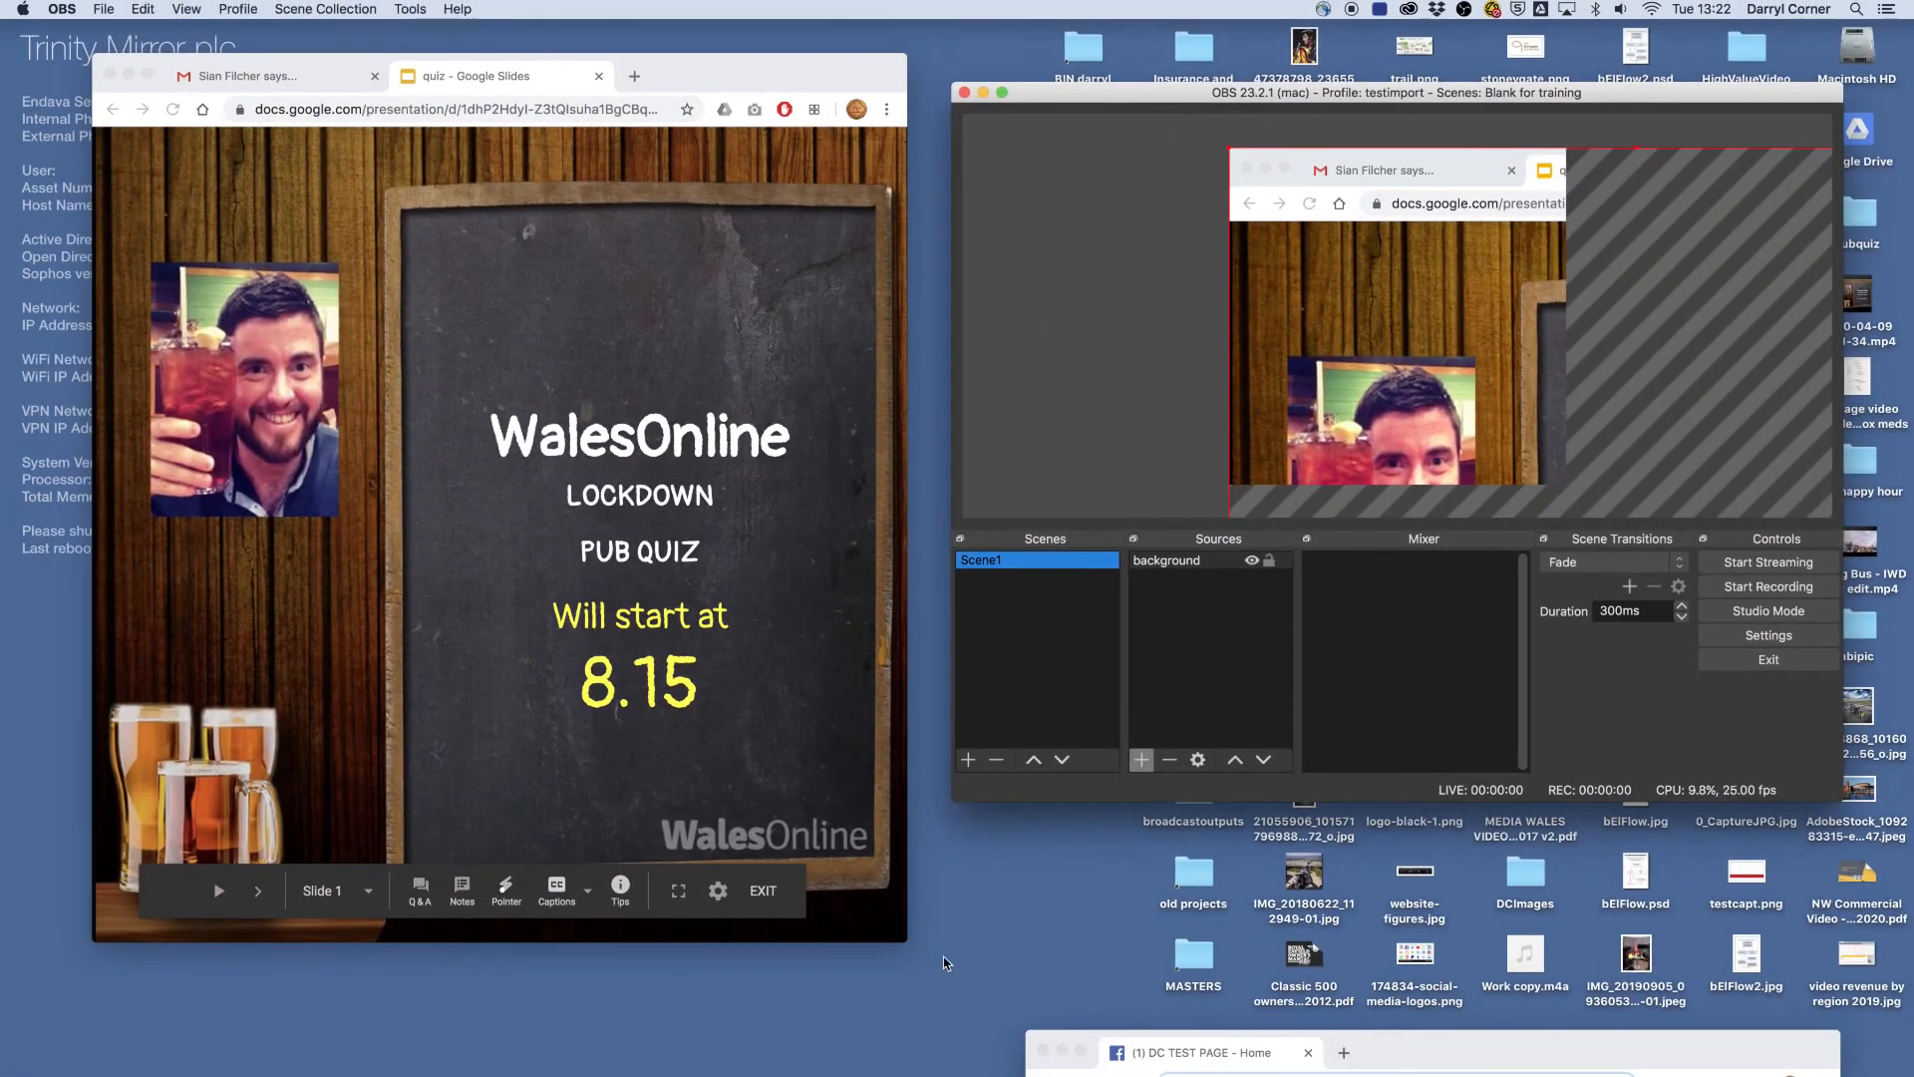
Adjust the quiz browser window, and scale and position the background source so the slide fills the square canvas with the browser bar outside
drag(908, 948, 814, 783)
drag(729, 84, 754, 96)
drag(1410, 343, 1373, 332)
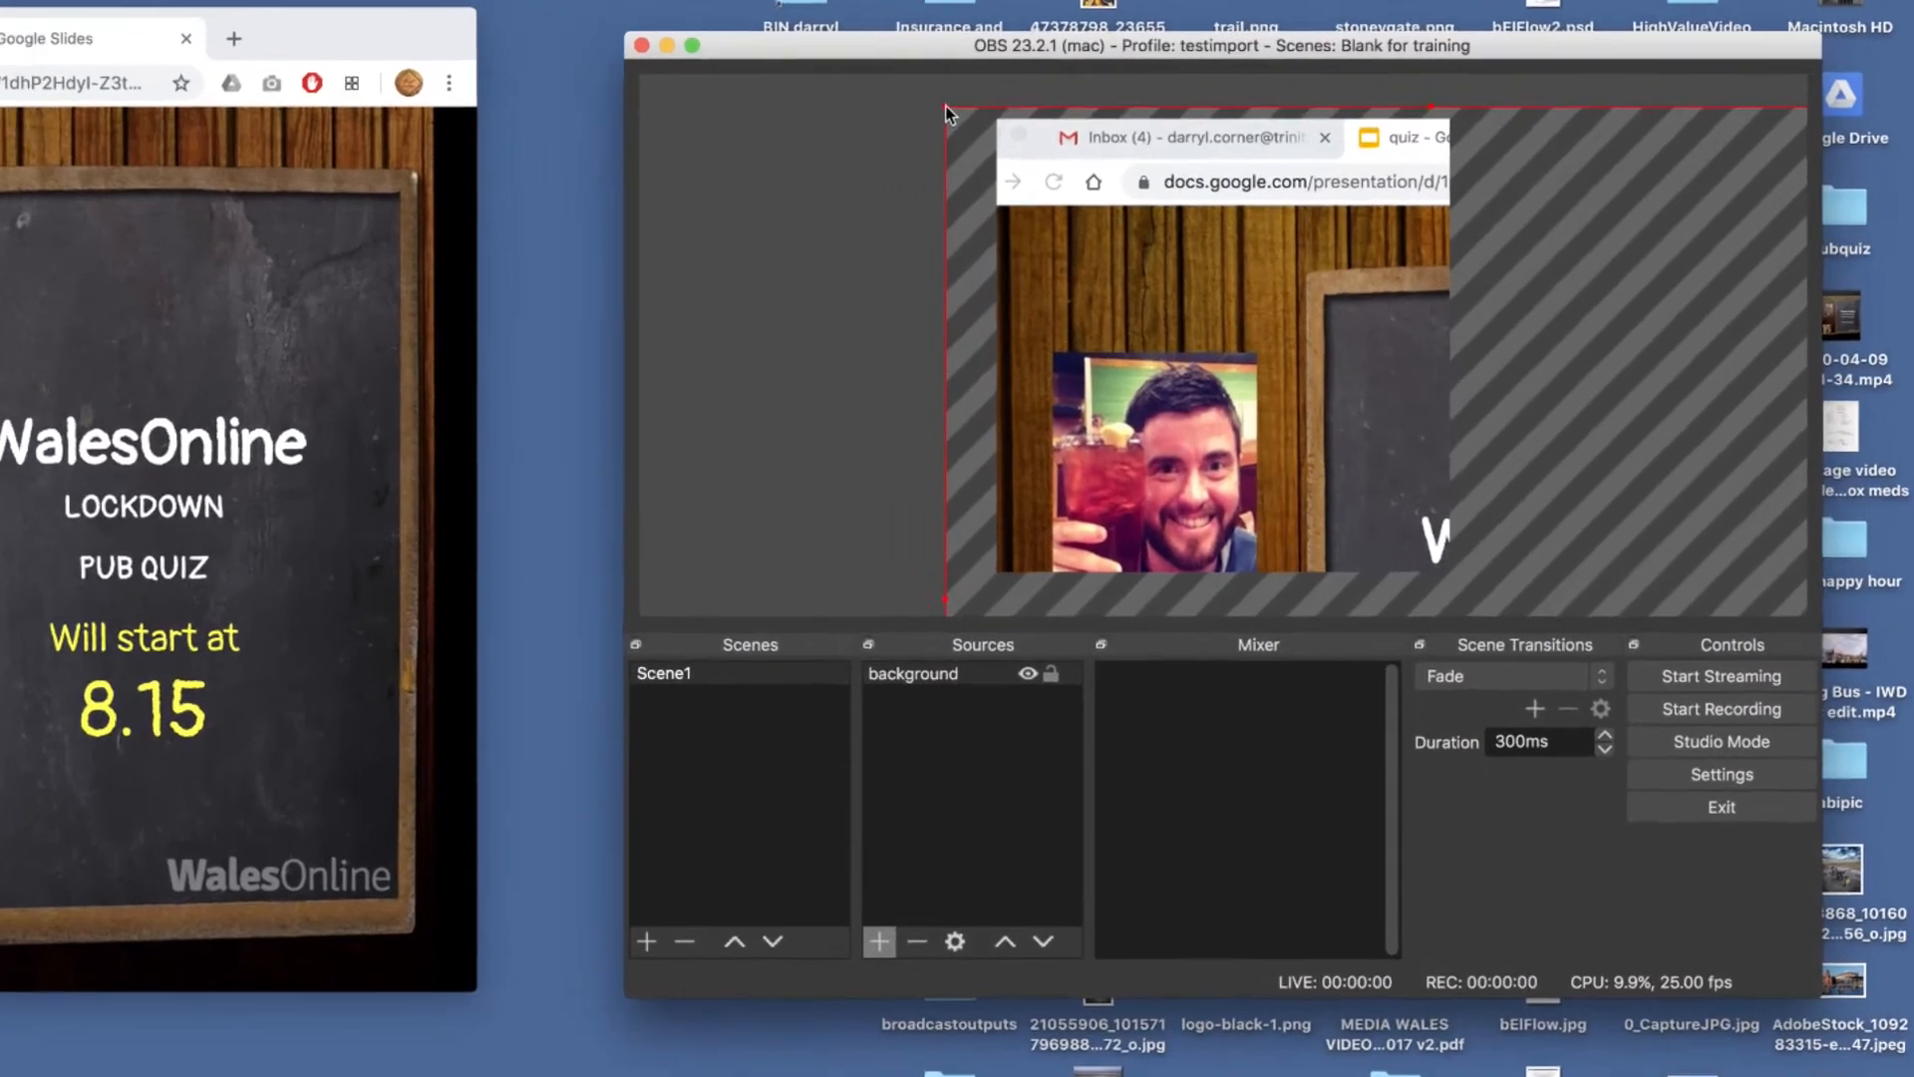
drag(1078, 132, 1375, 324)
drag(1244, 347, 1081, 342)
drag(1184, 444, 1034, 167)
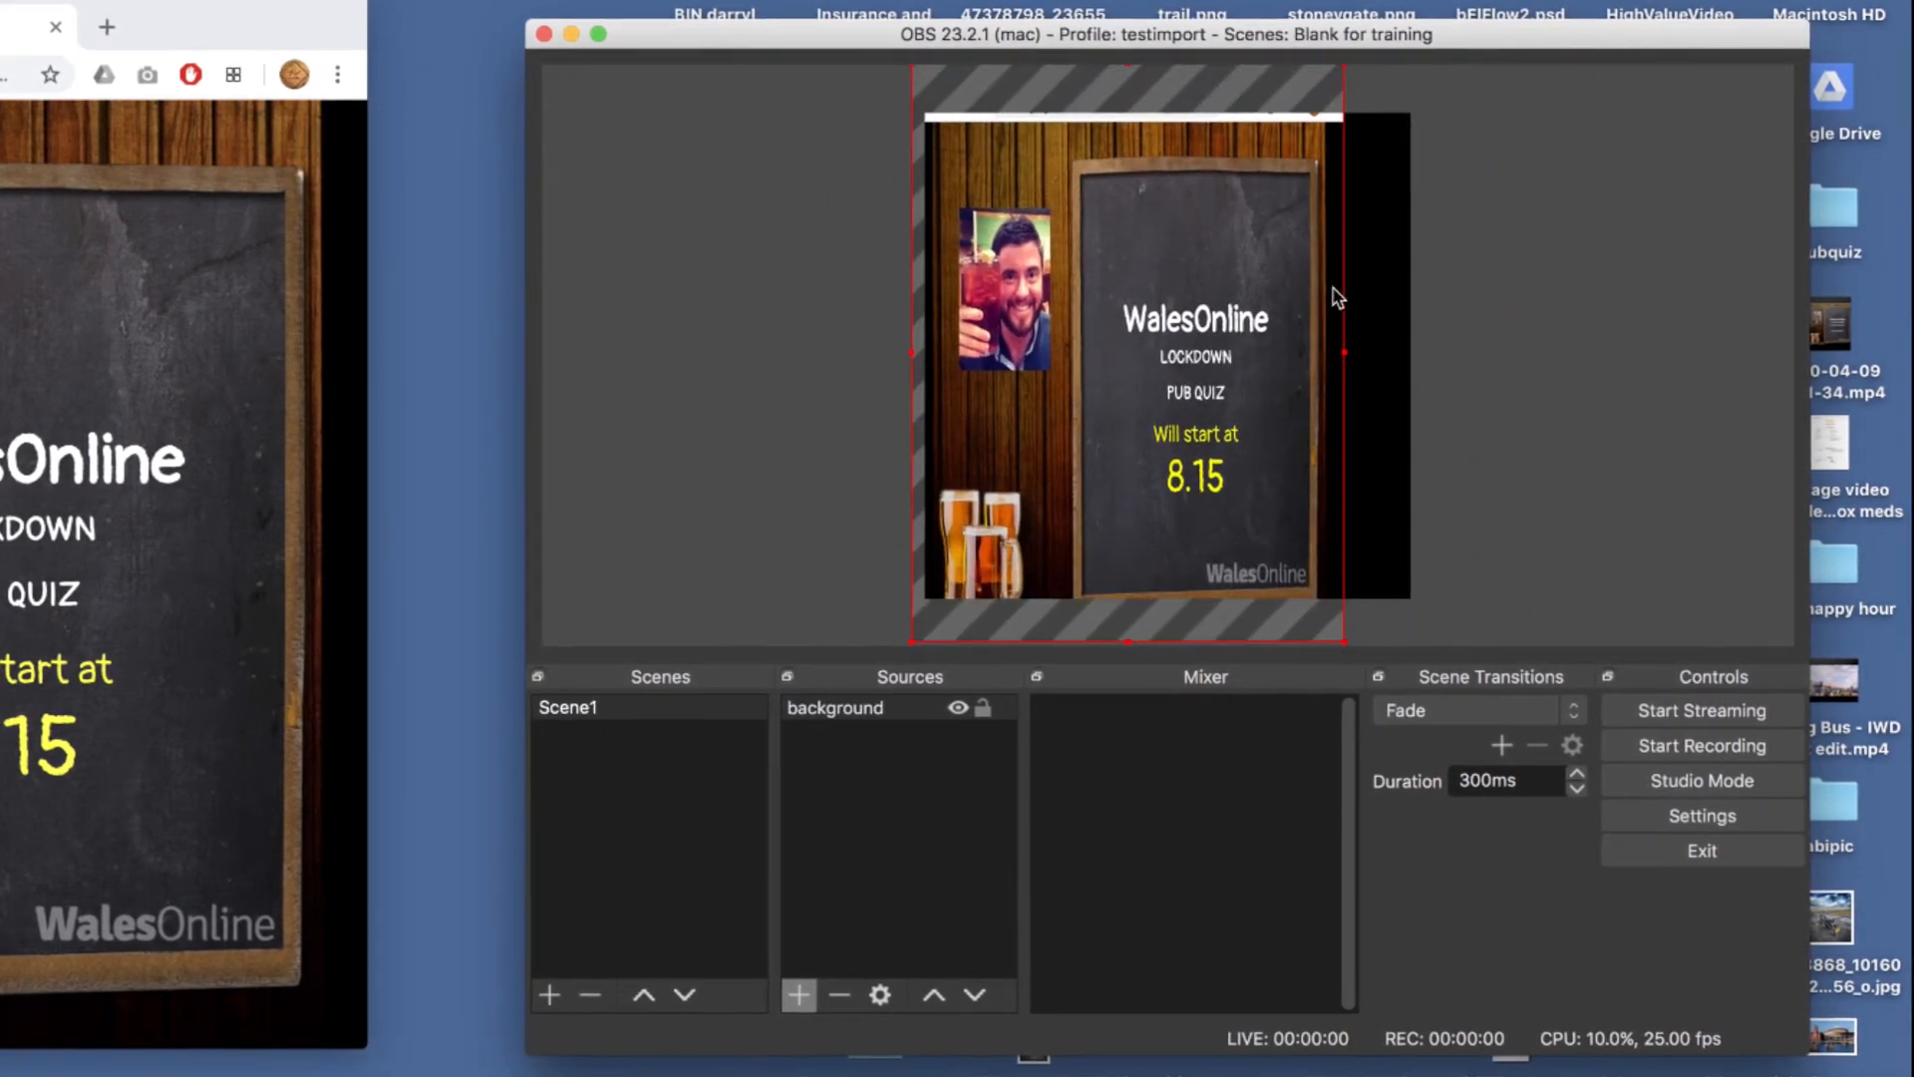
drag(1348, 361, 1380, 359)
mouse_move(1145, 326)
mouse_down()
mouse_move(1160, 392)
mouse_move(1171, 345)
mouse_up()
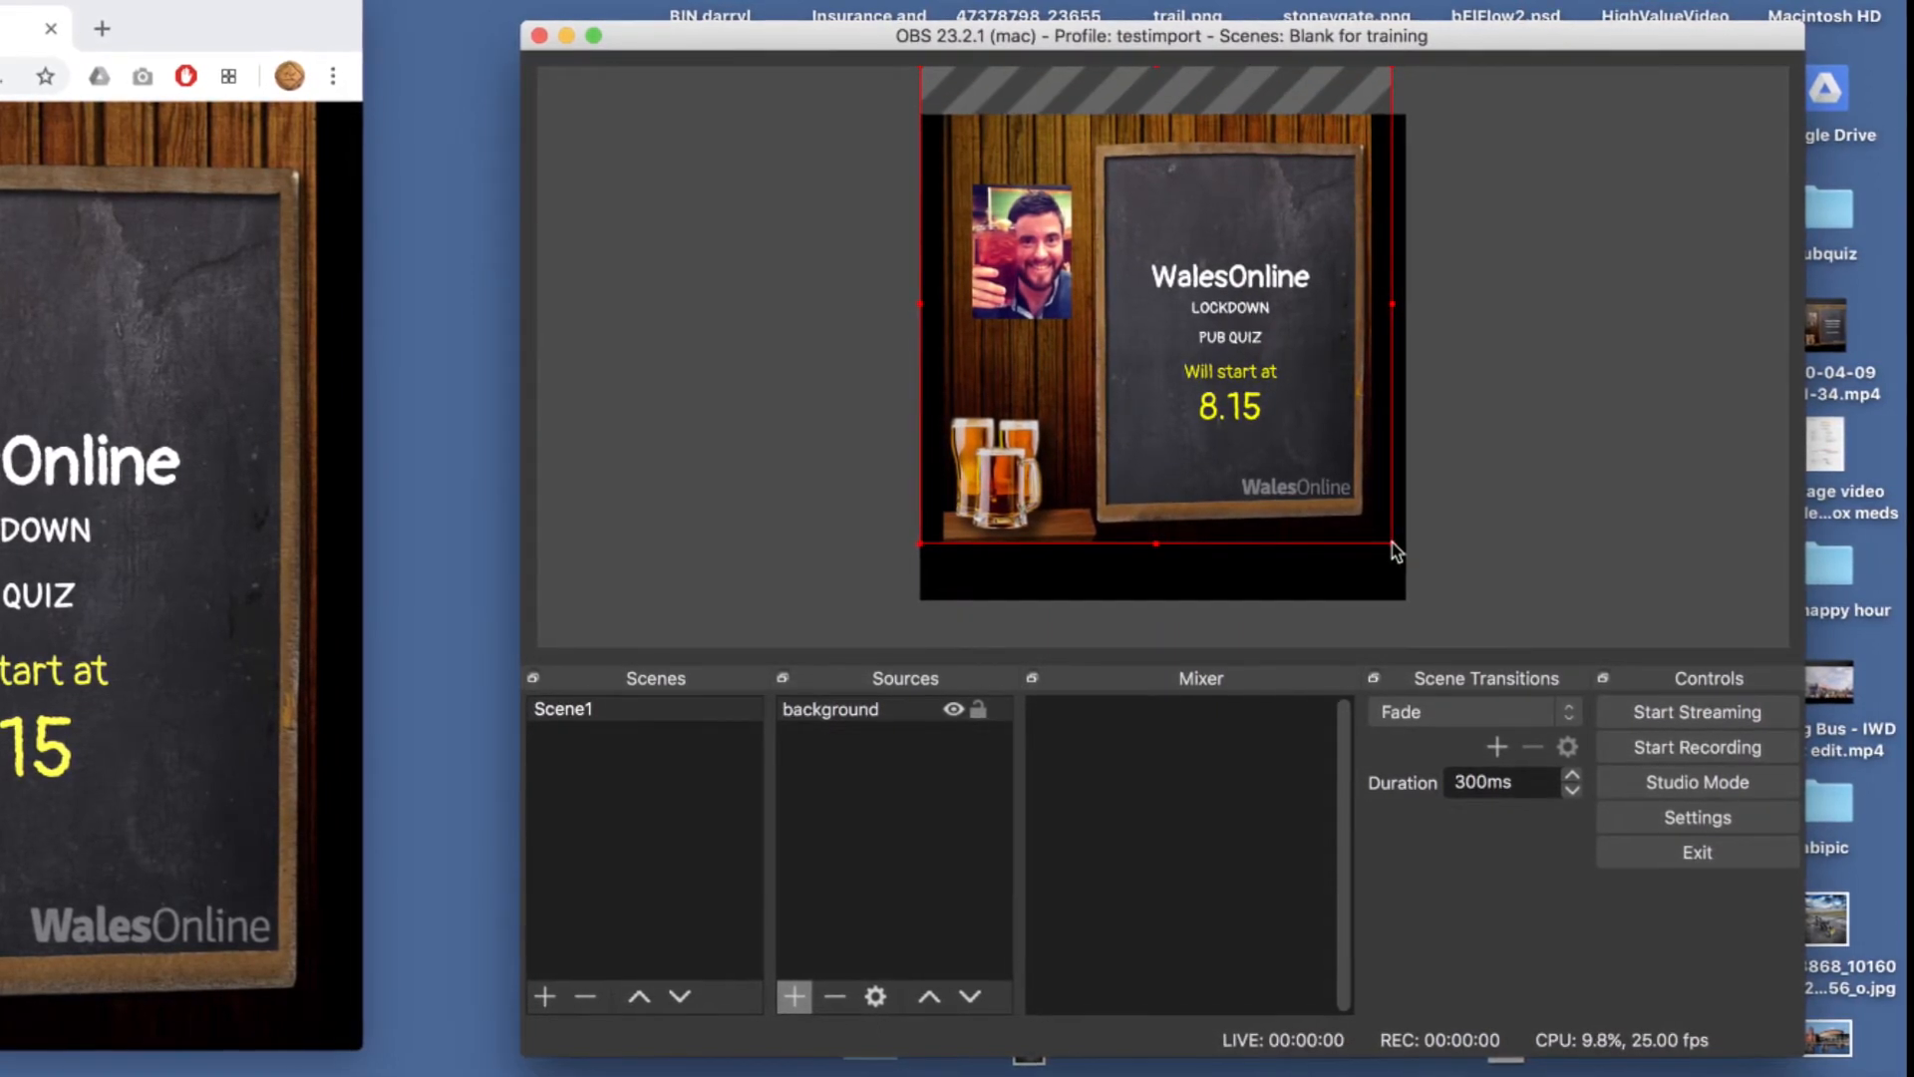
drag(1394, 555, 1417, 600)
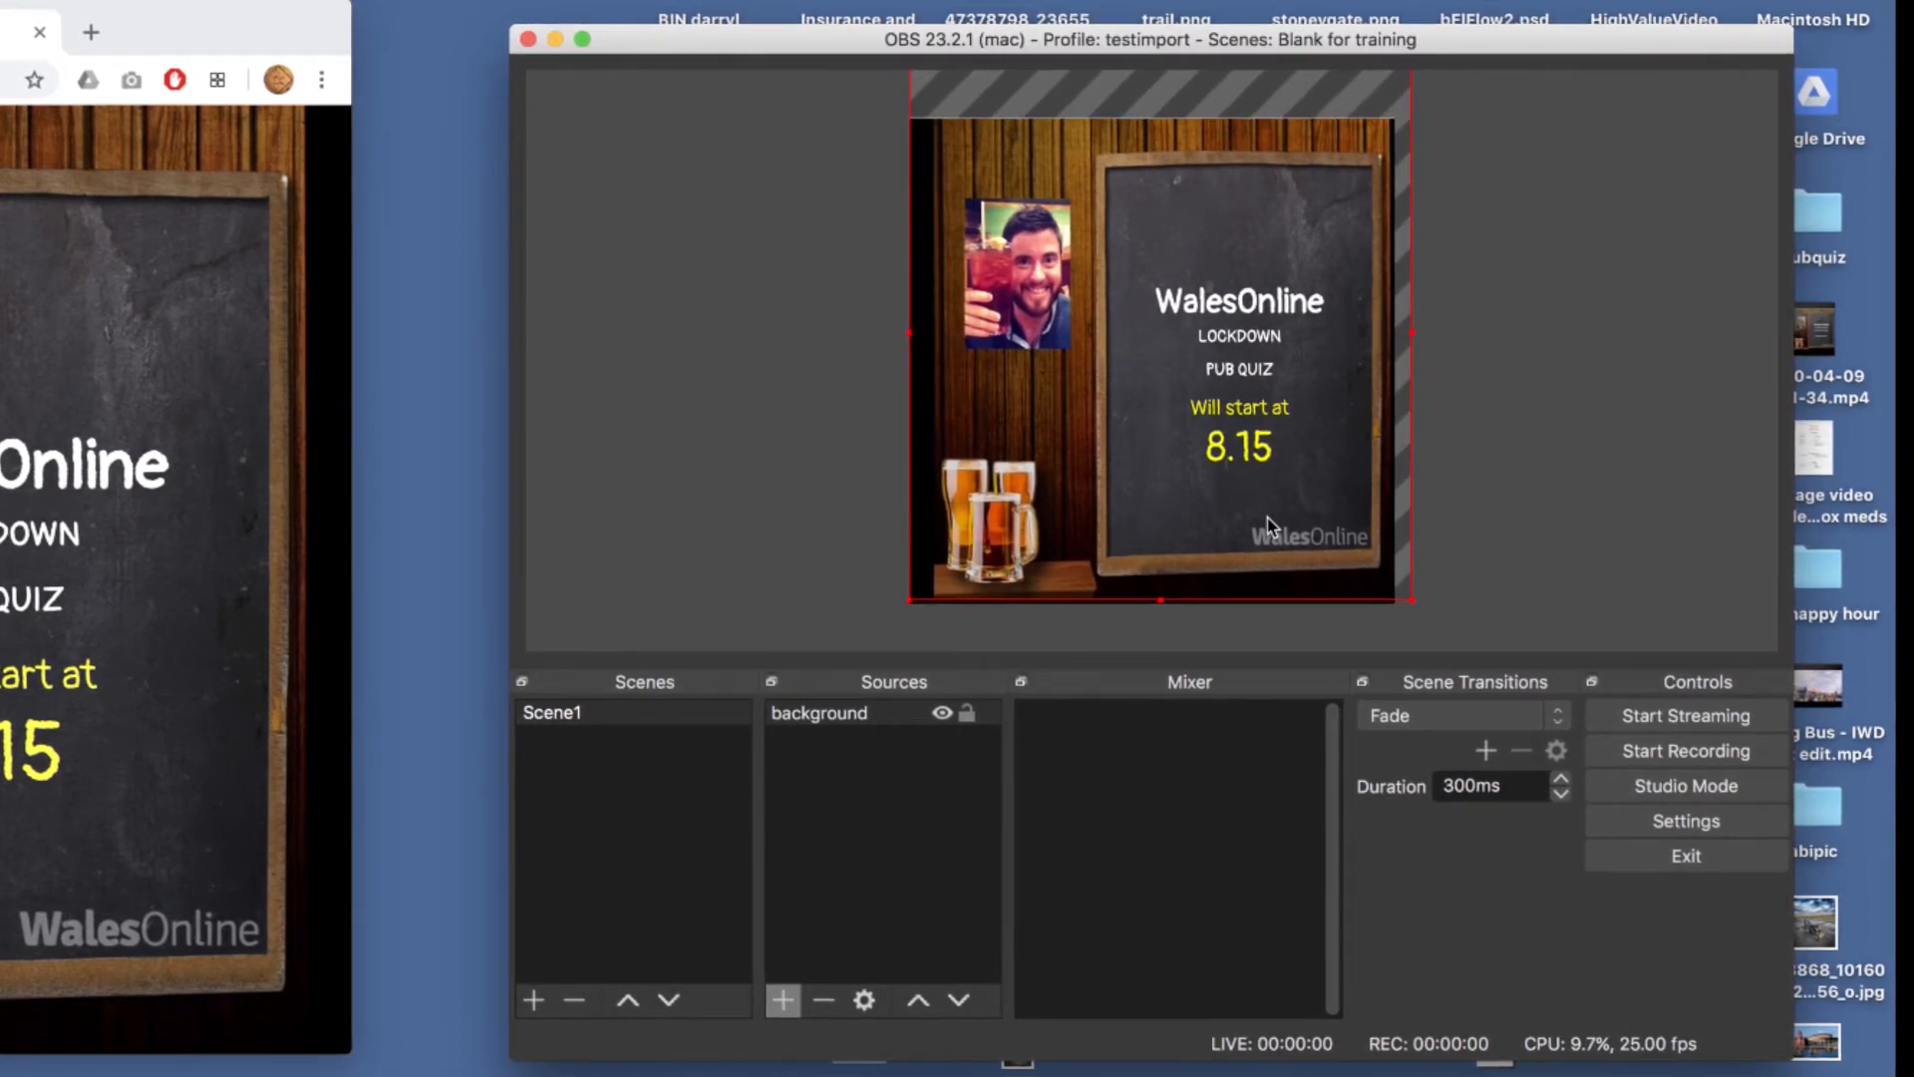
Narrow the quiz browser window slightly and realign the background source with the canvas
click(347, 1063)
click(1643, 561)
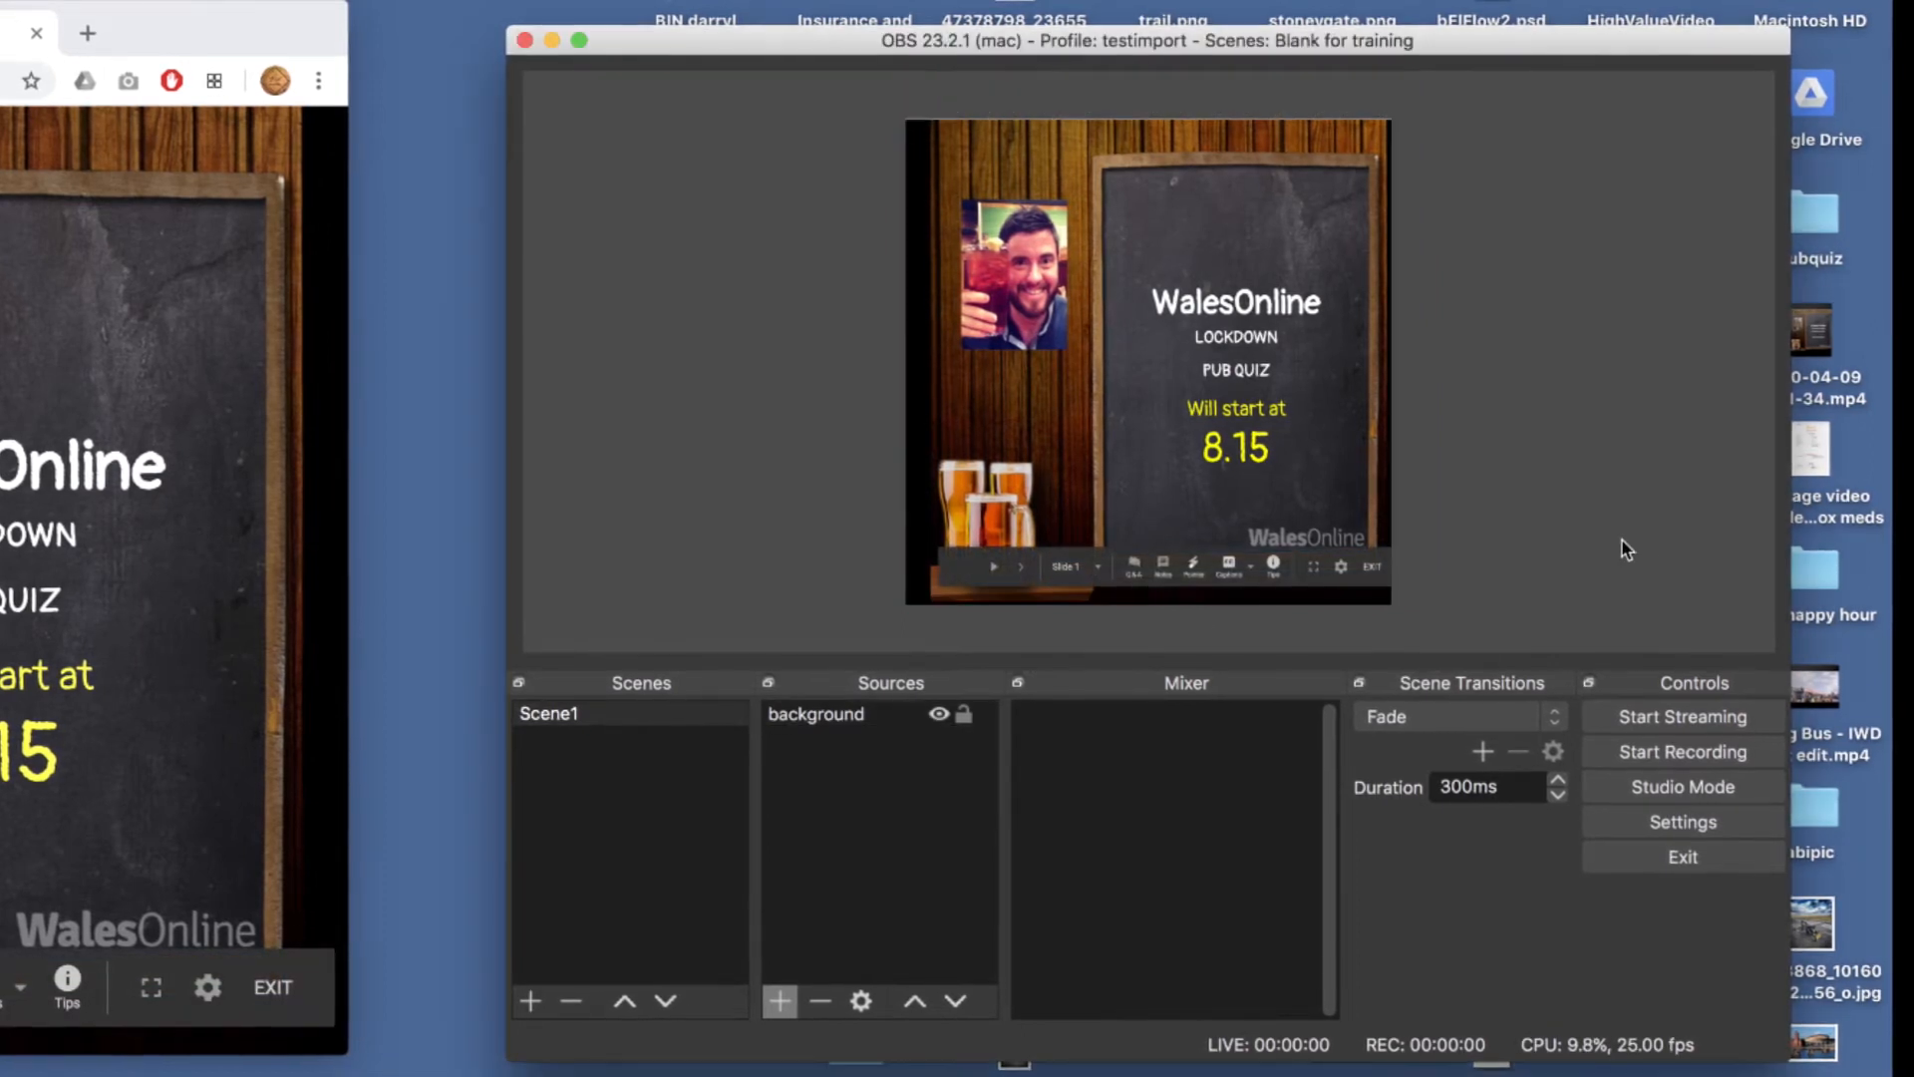
click(348, 1057)
drag(349, 1051, 299, 1058)
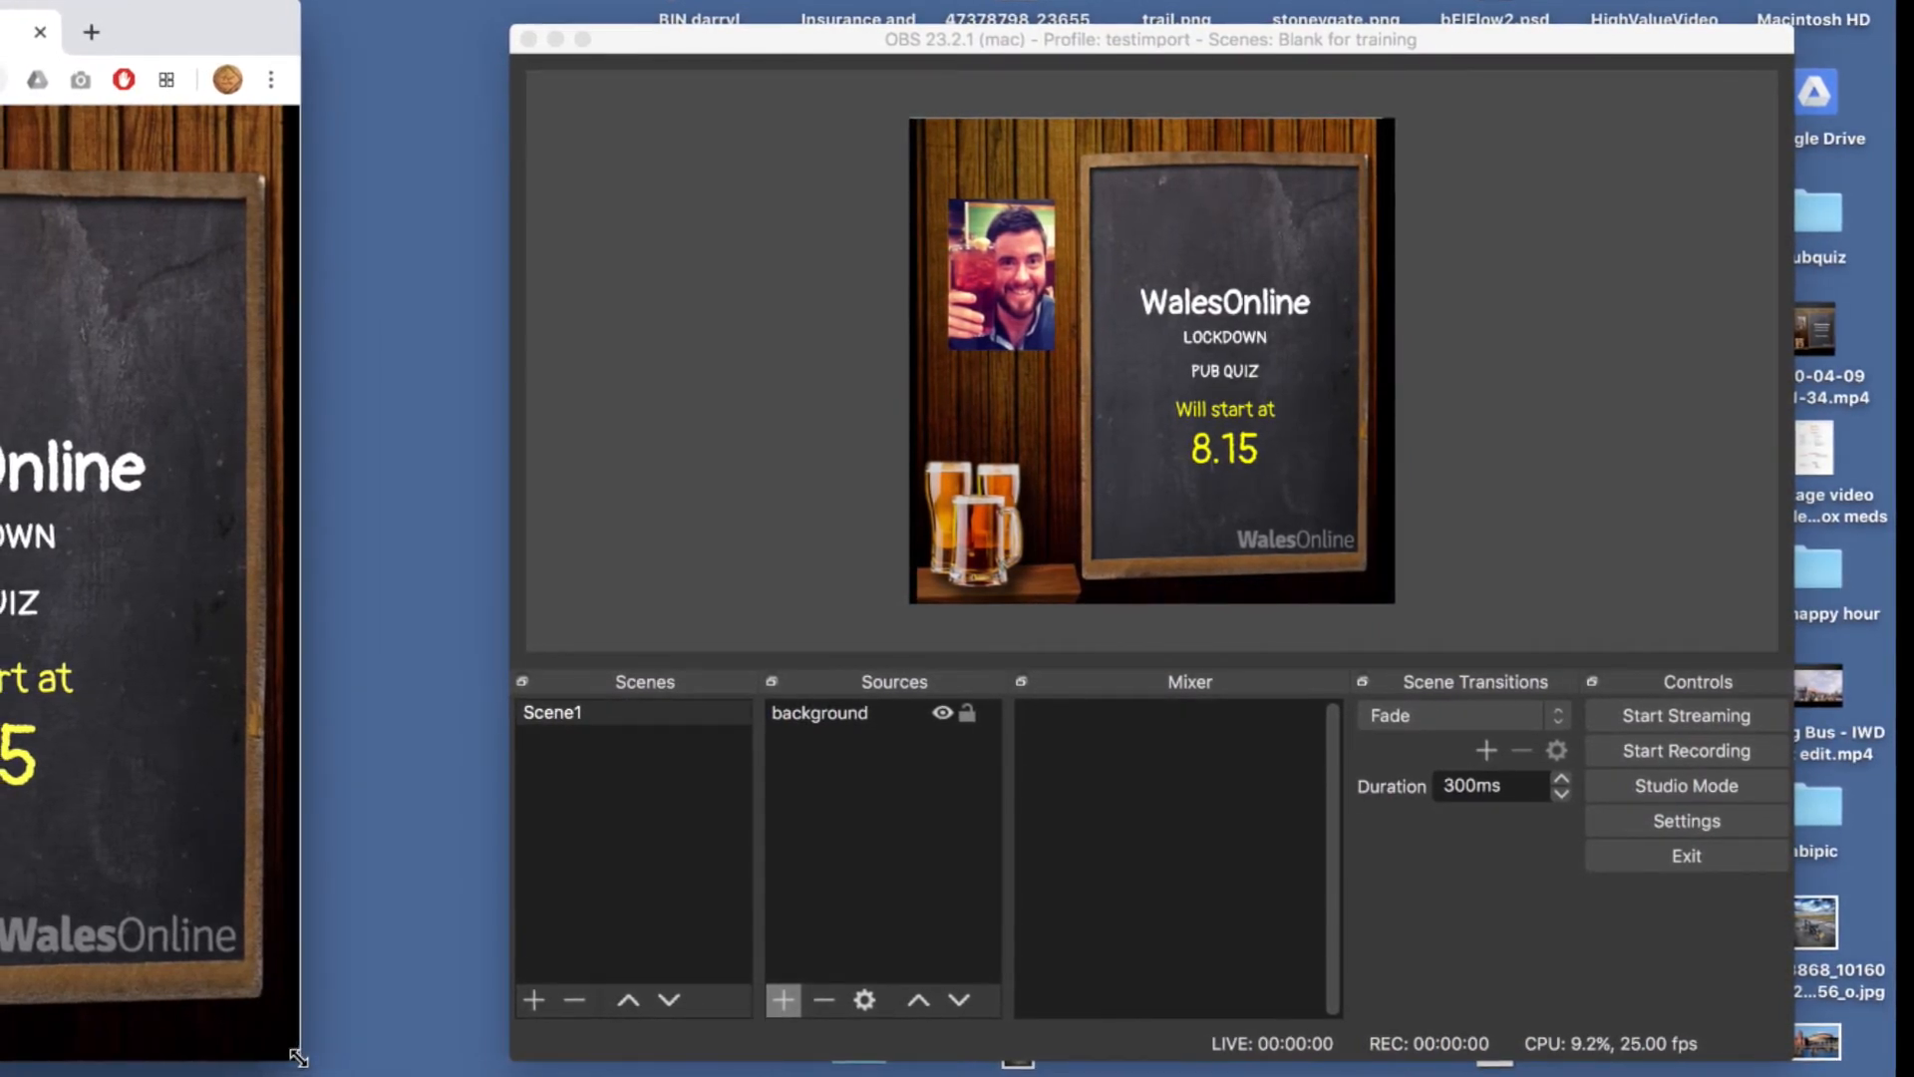
click(1186, 332)
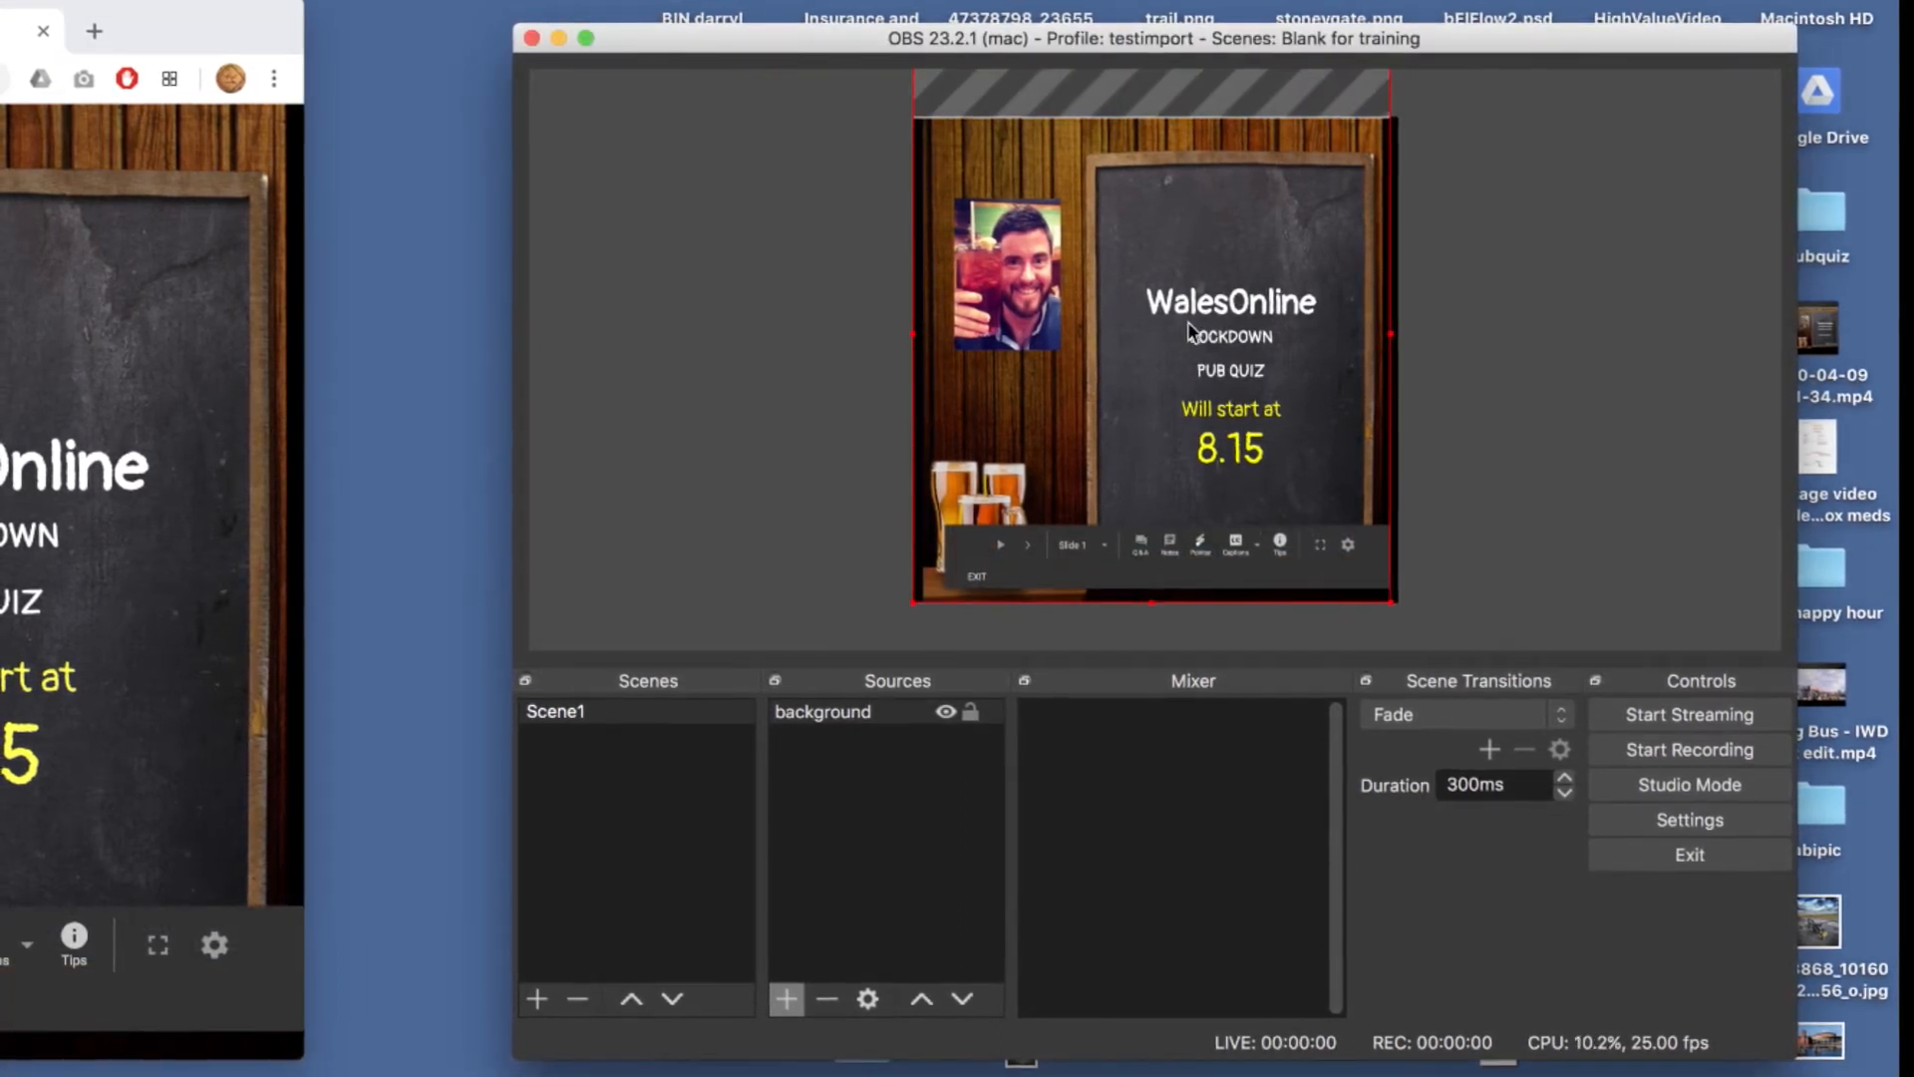
drag(1189, 320, 1192, 318)
click(1635, 351)
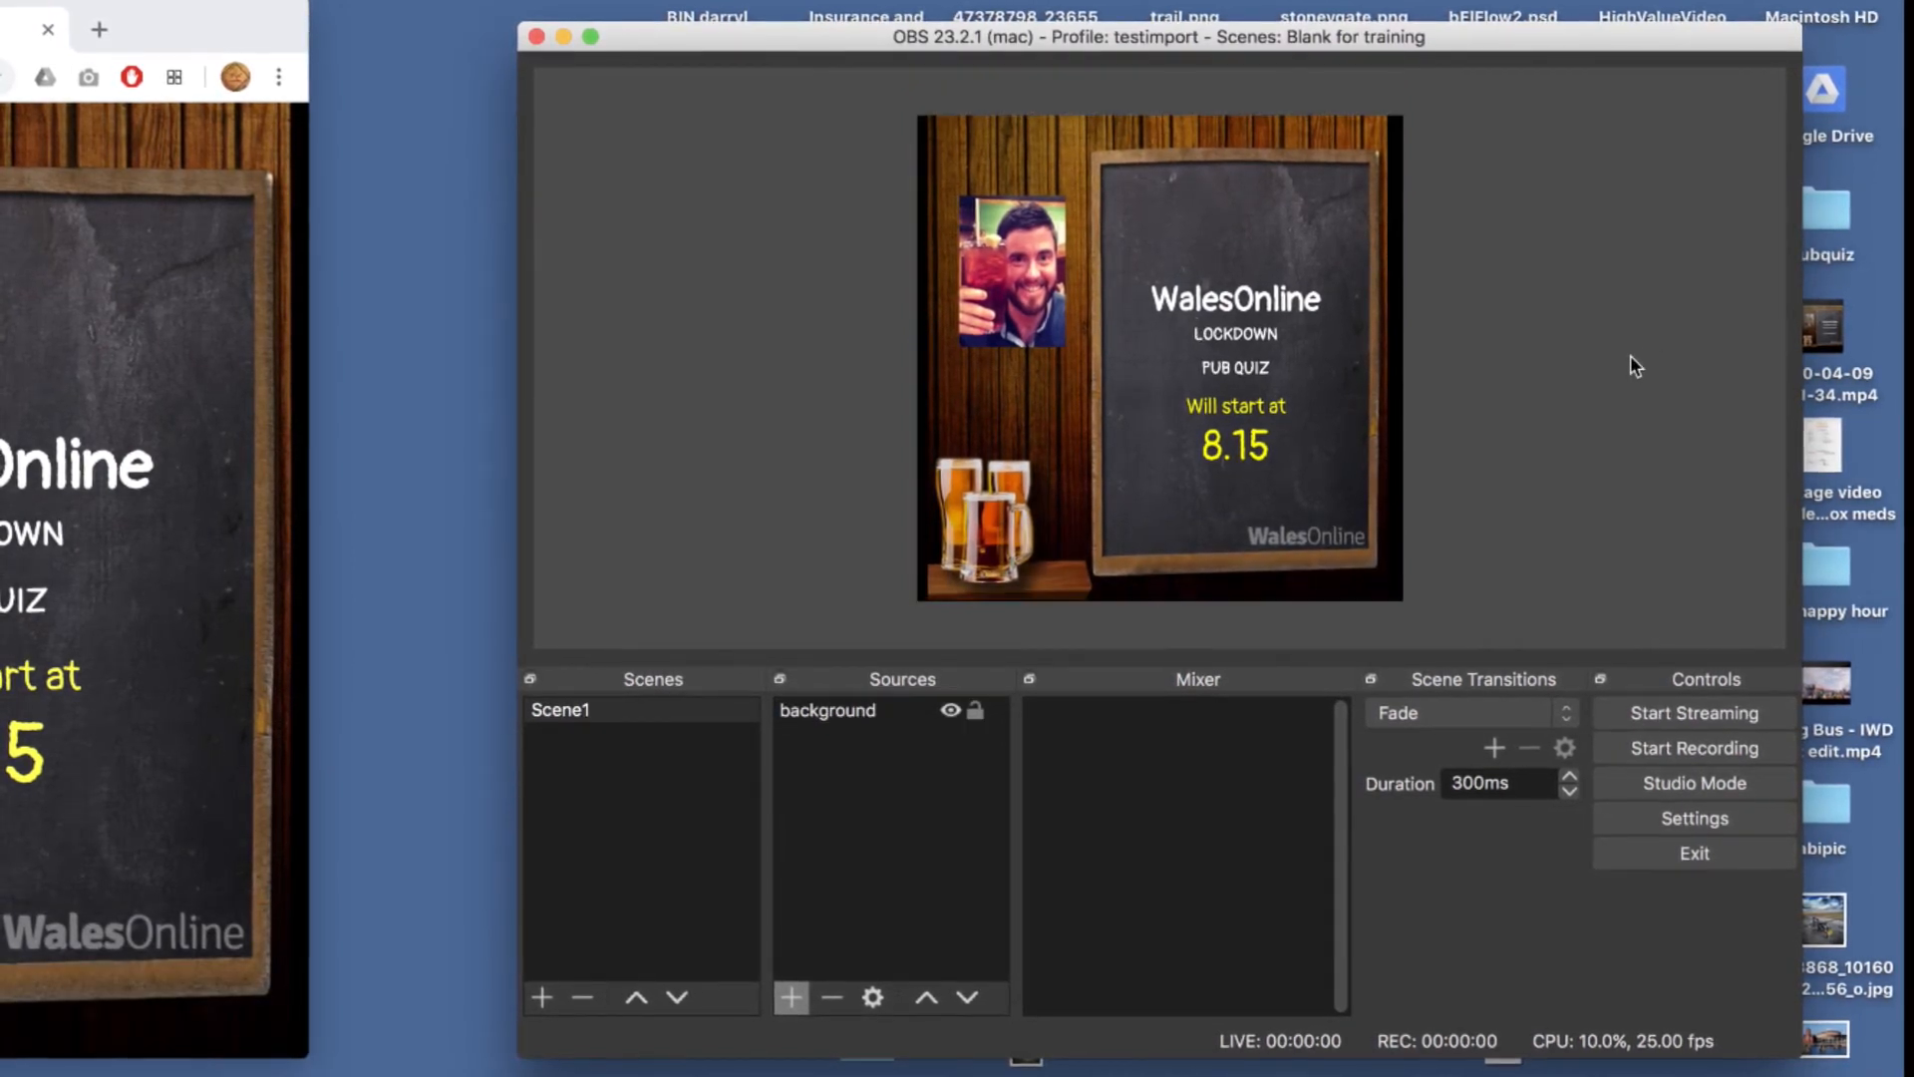
click(166, 26)
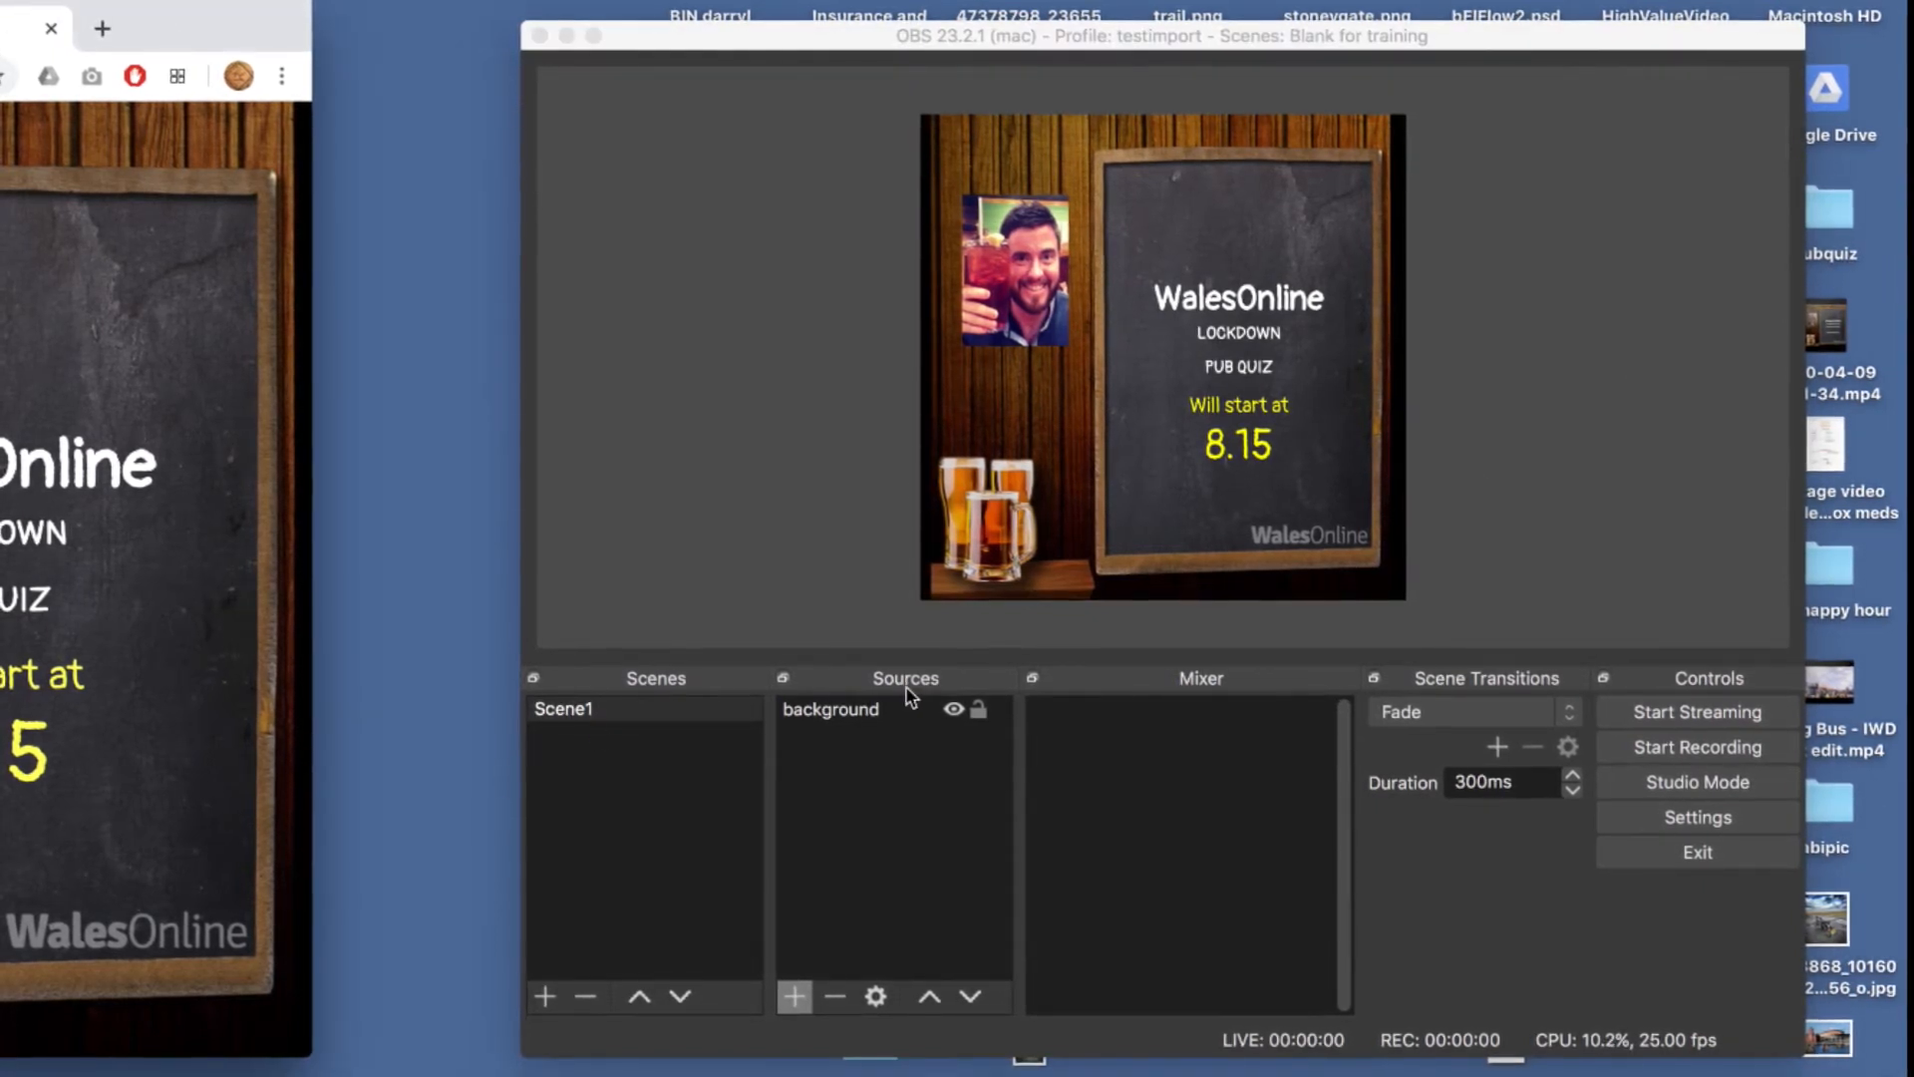
click(858, 723)
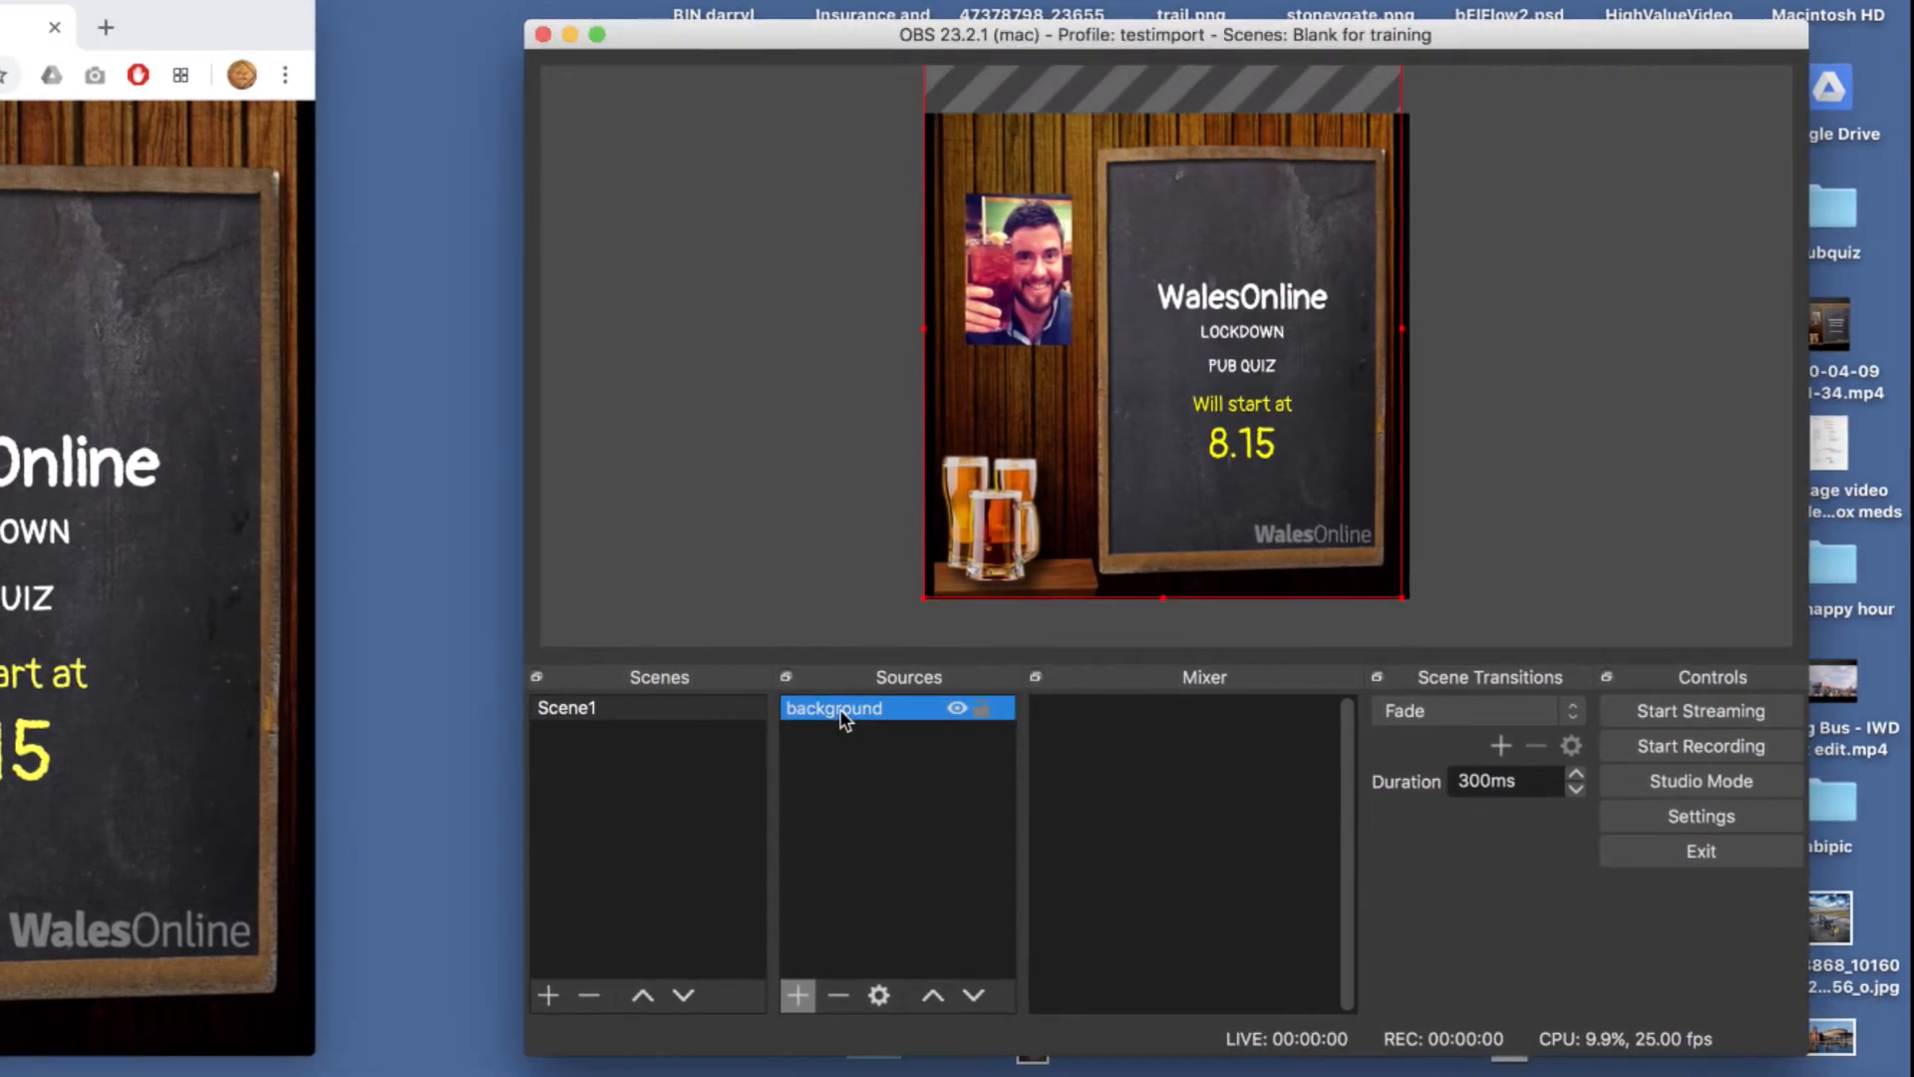
click(695, 483)
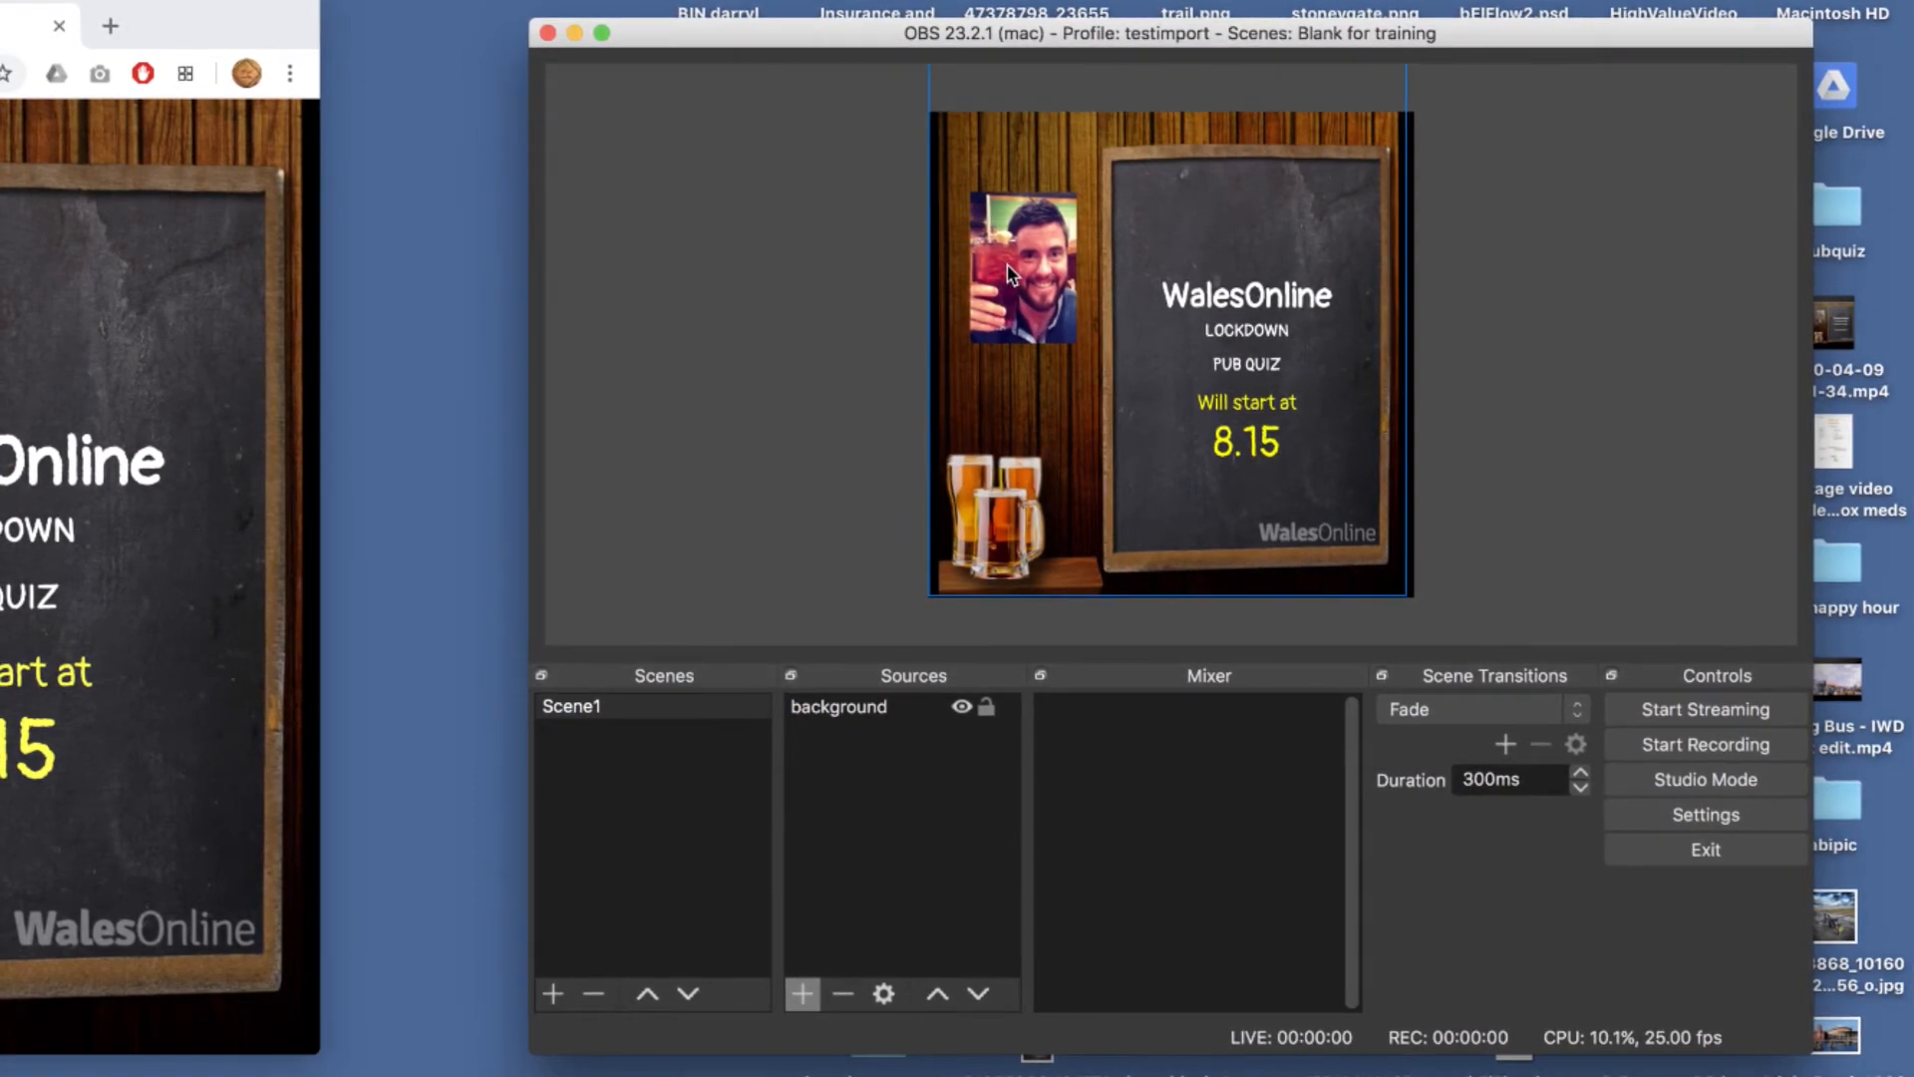
click(196, 23)
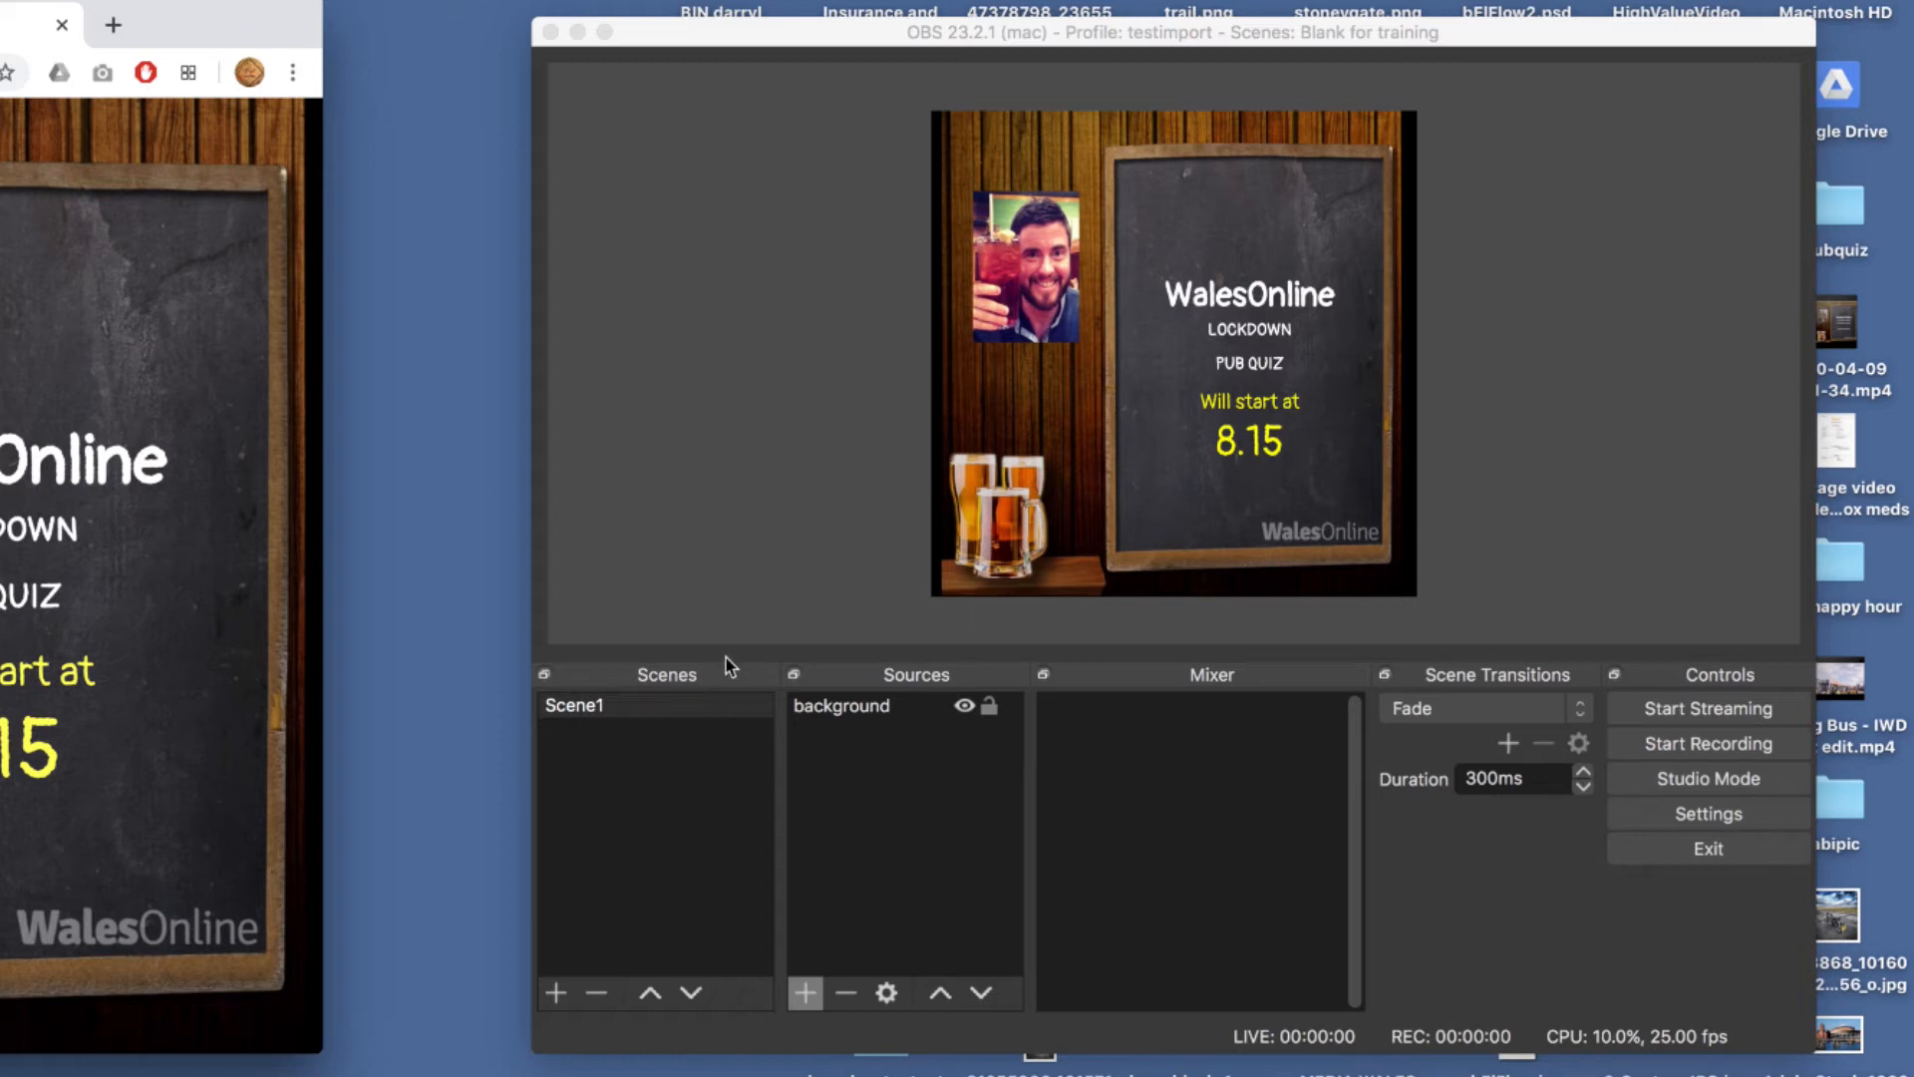
click(550, 708)
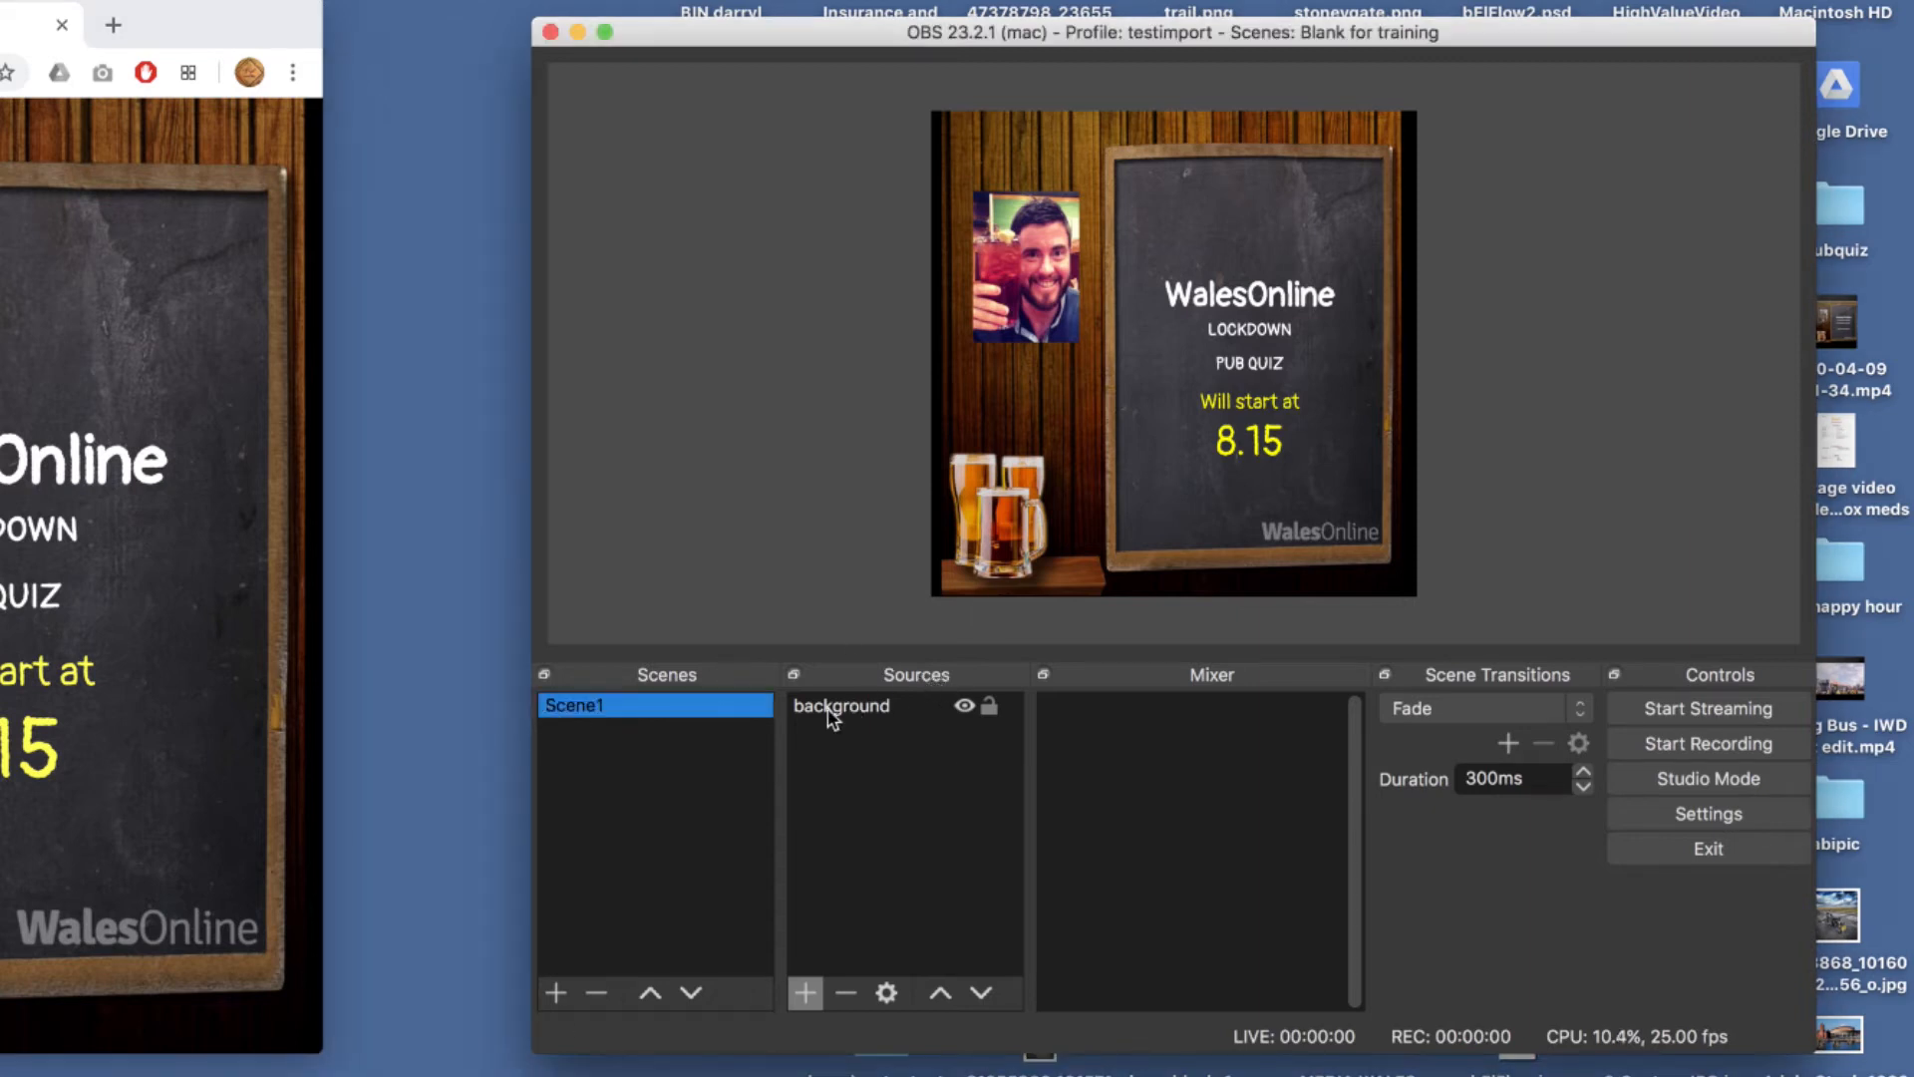
click(833, 710)
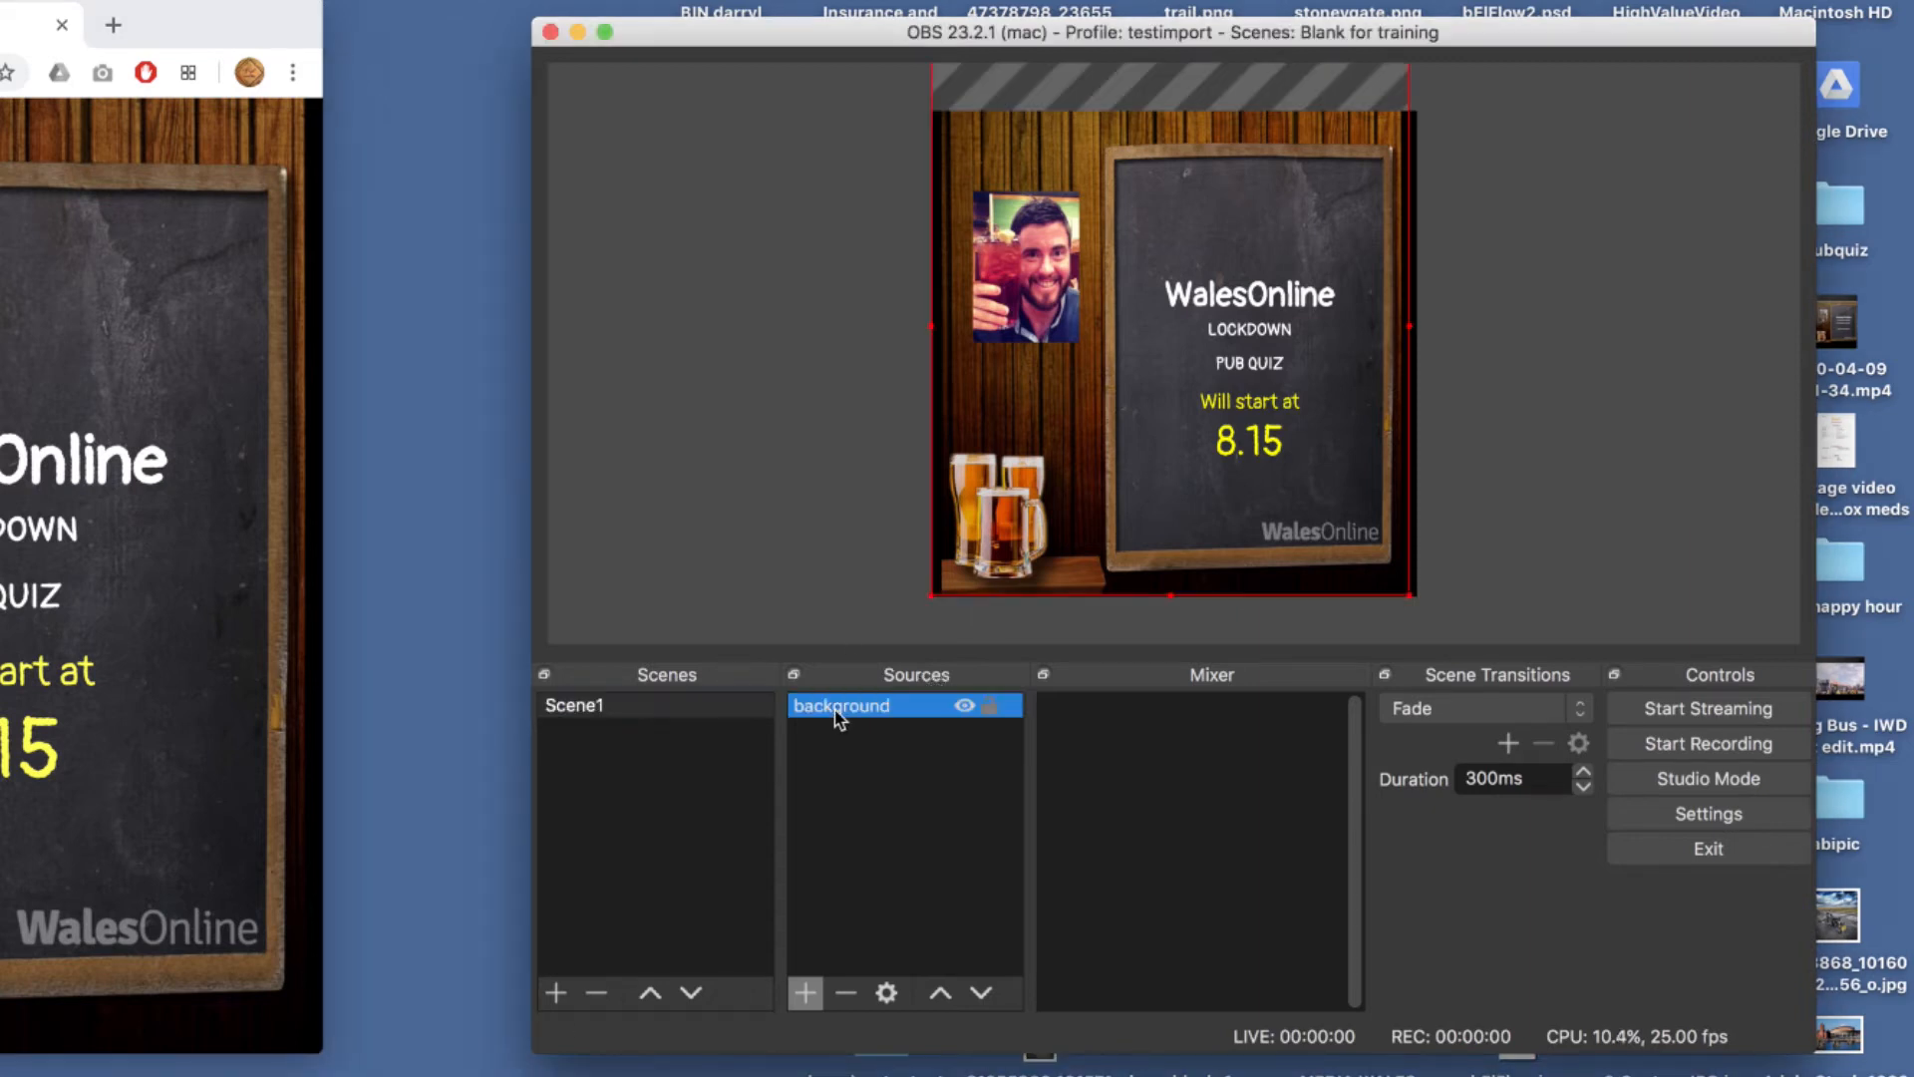
Add a Video Capture Device source named dazcam using the FaceTime HD Camera (Built-in) with the 1280x720 preset
click(806, 994)
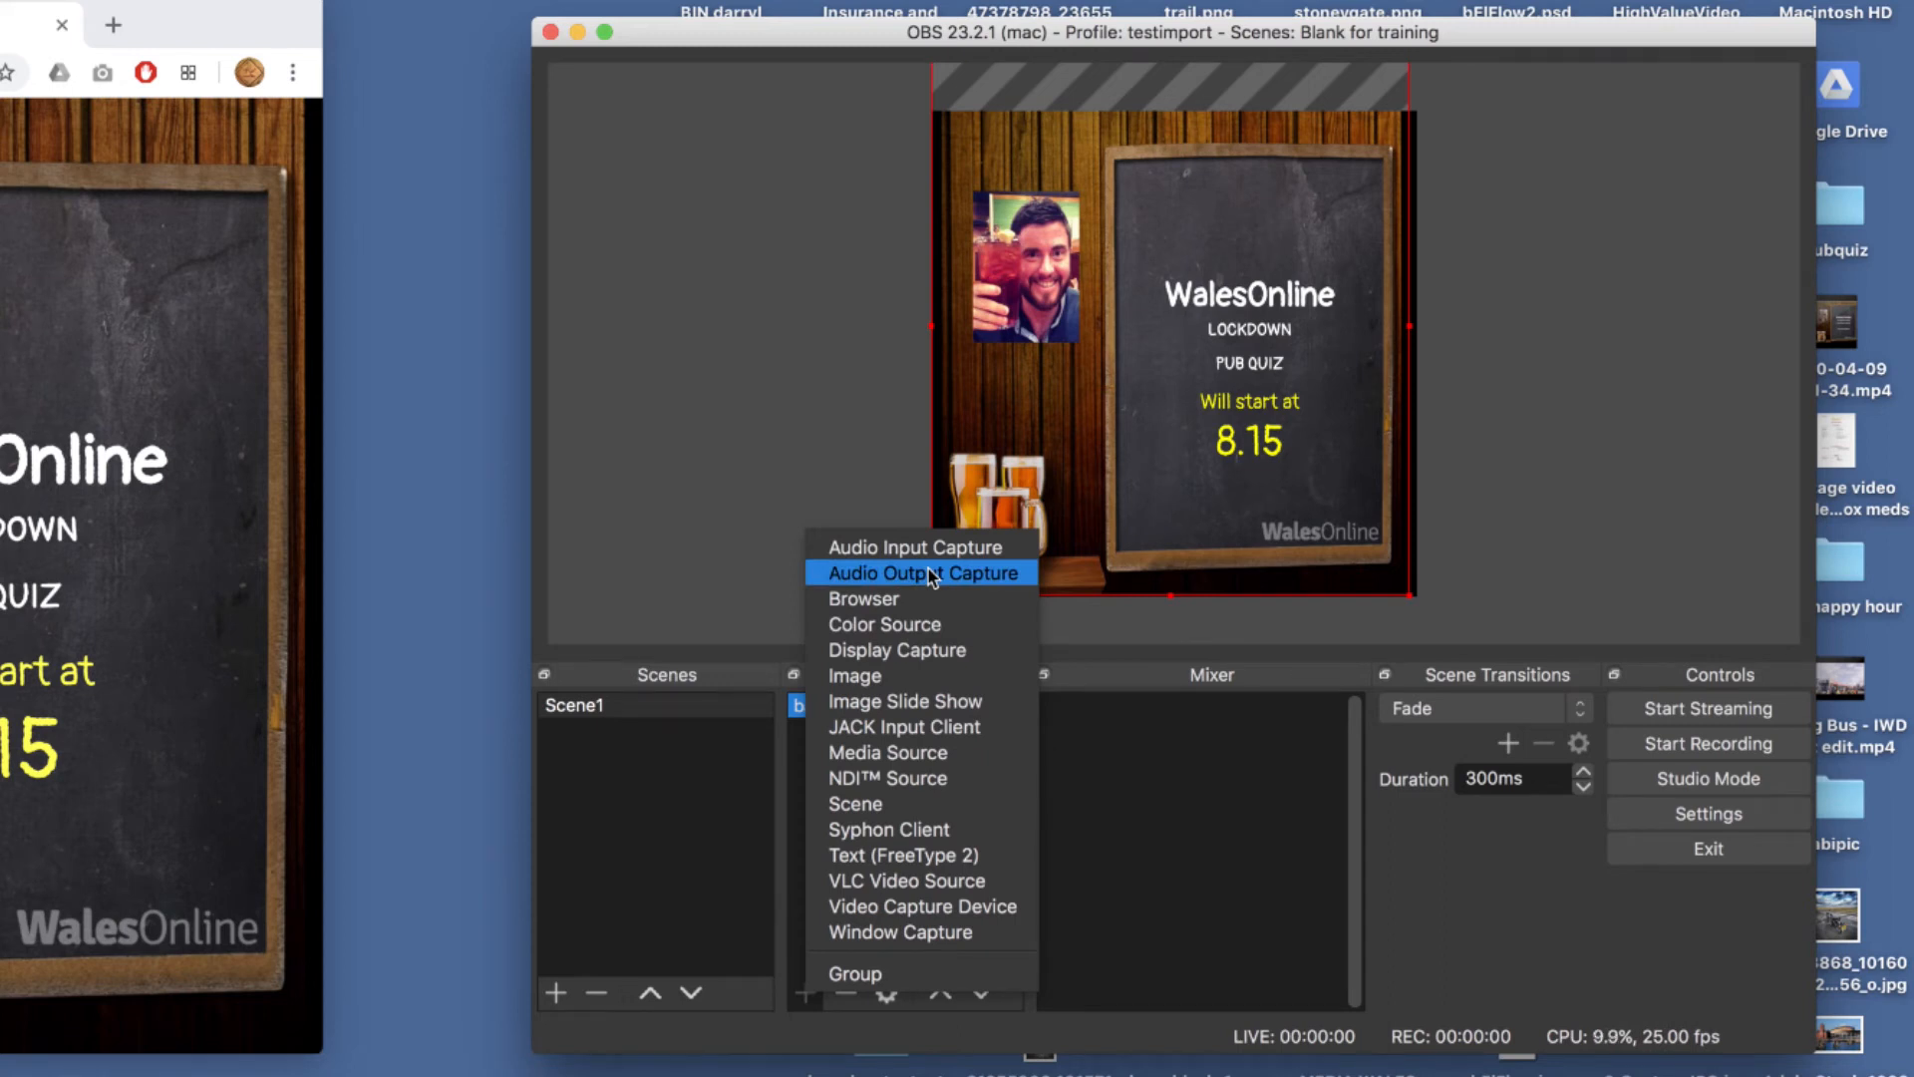
click(896, 907)
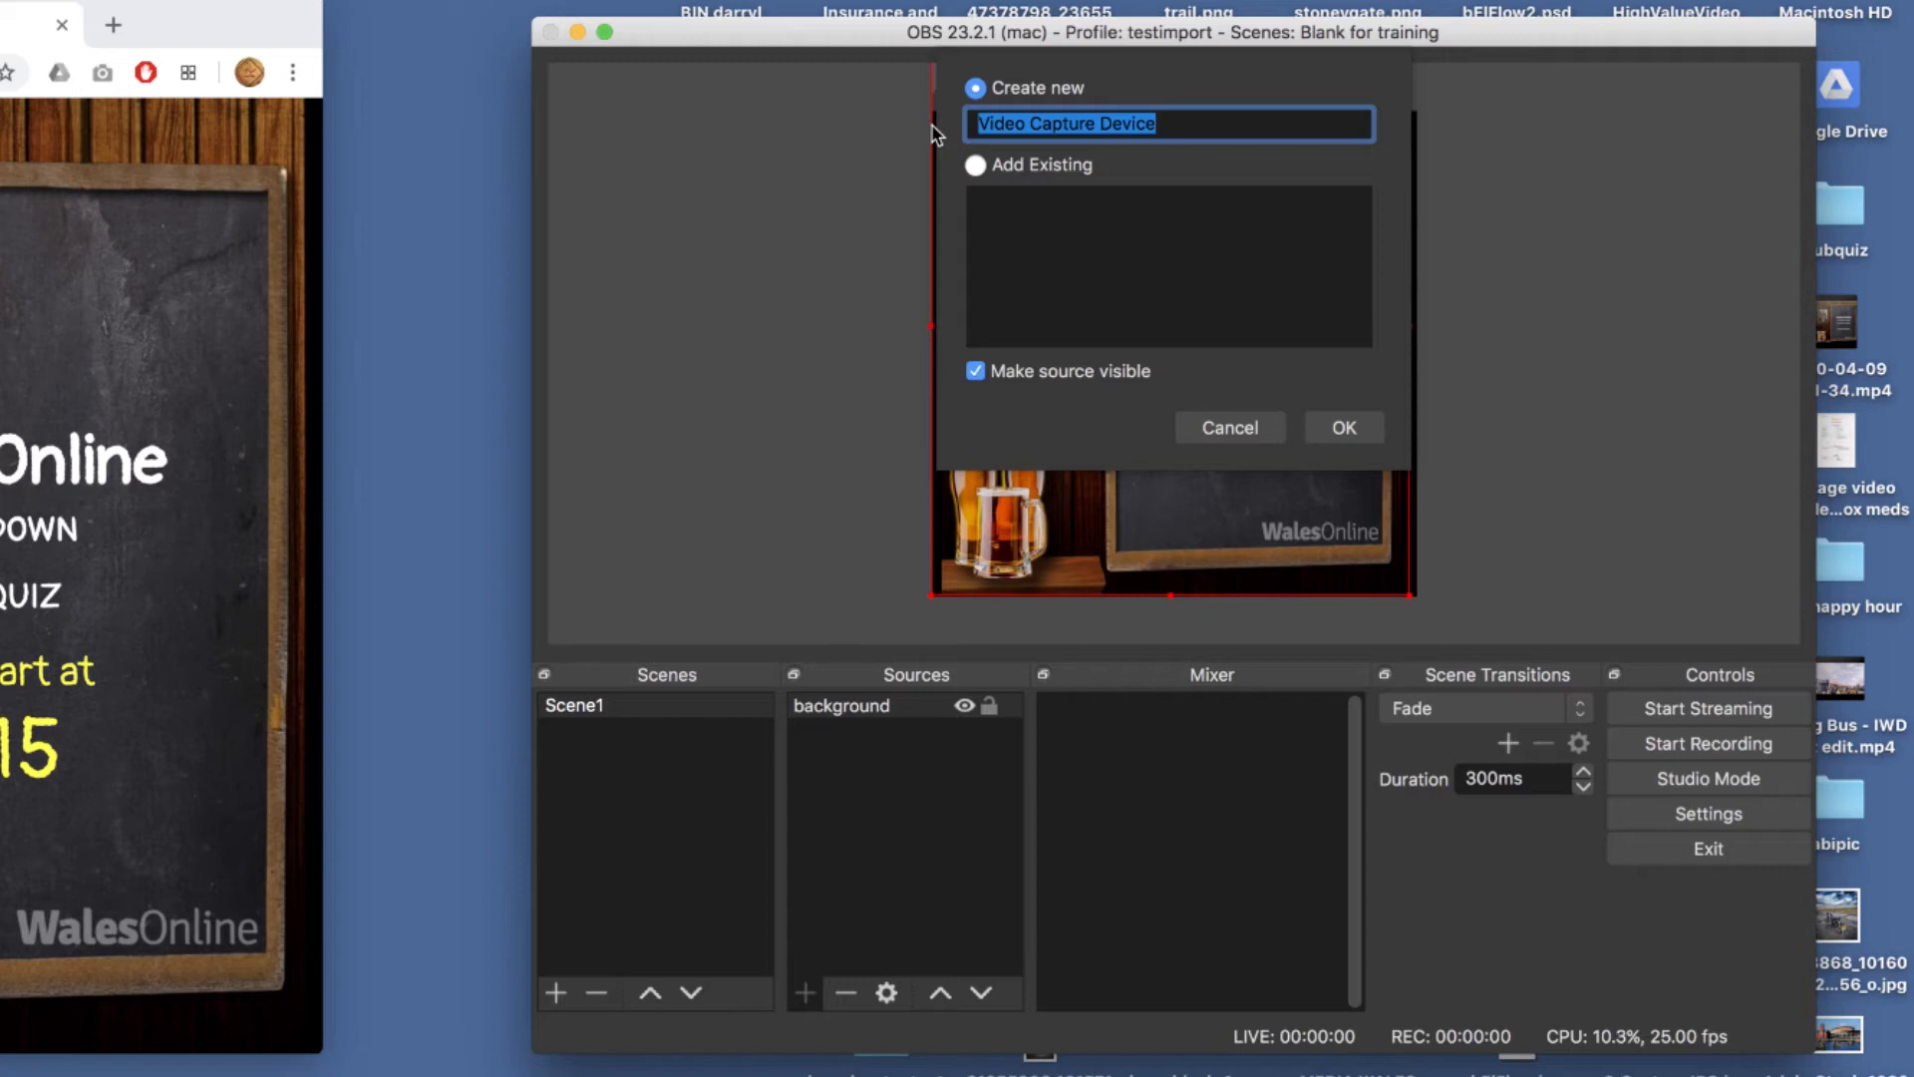
text(dazcam)
click(1343, 428)
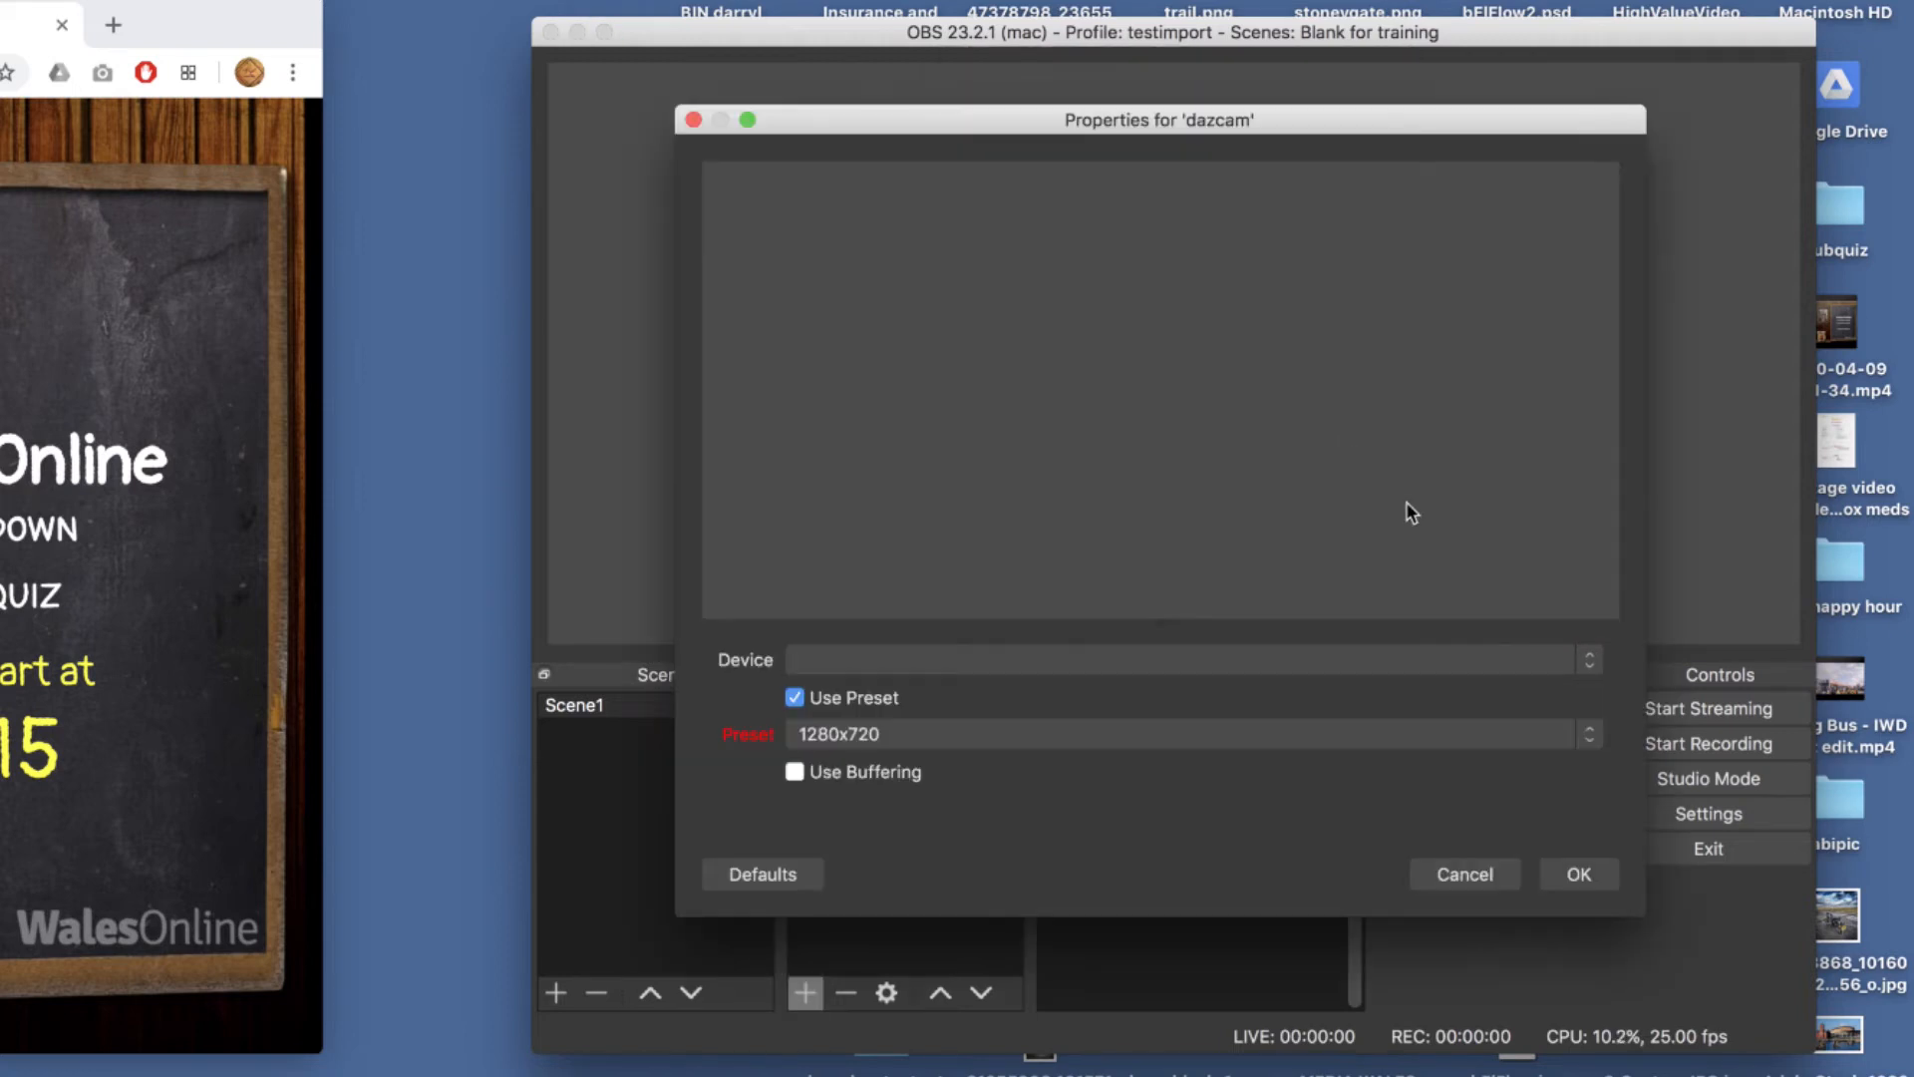
click(1589, 660)
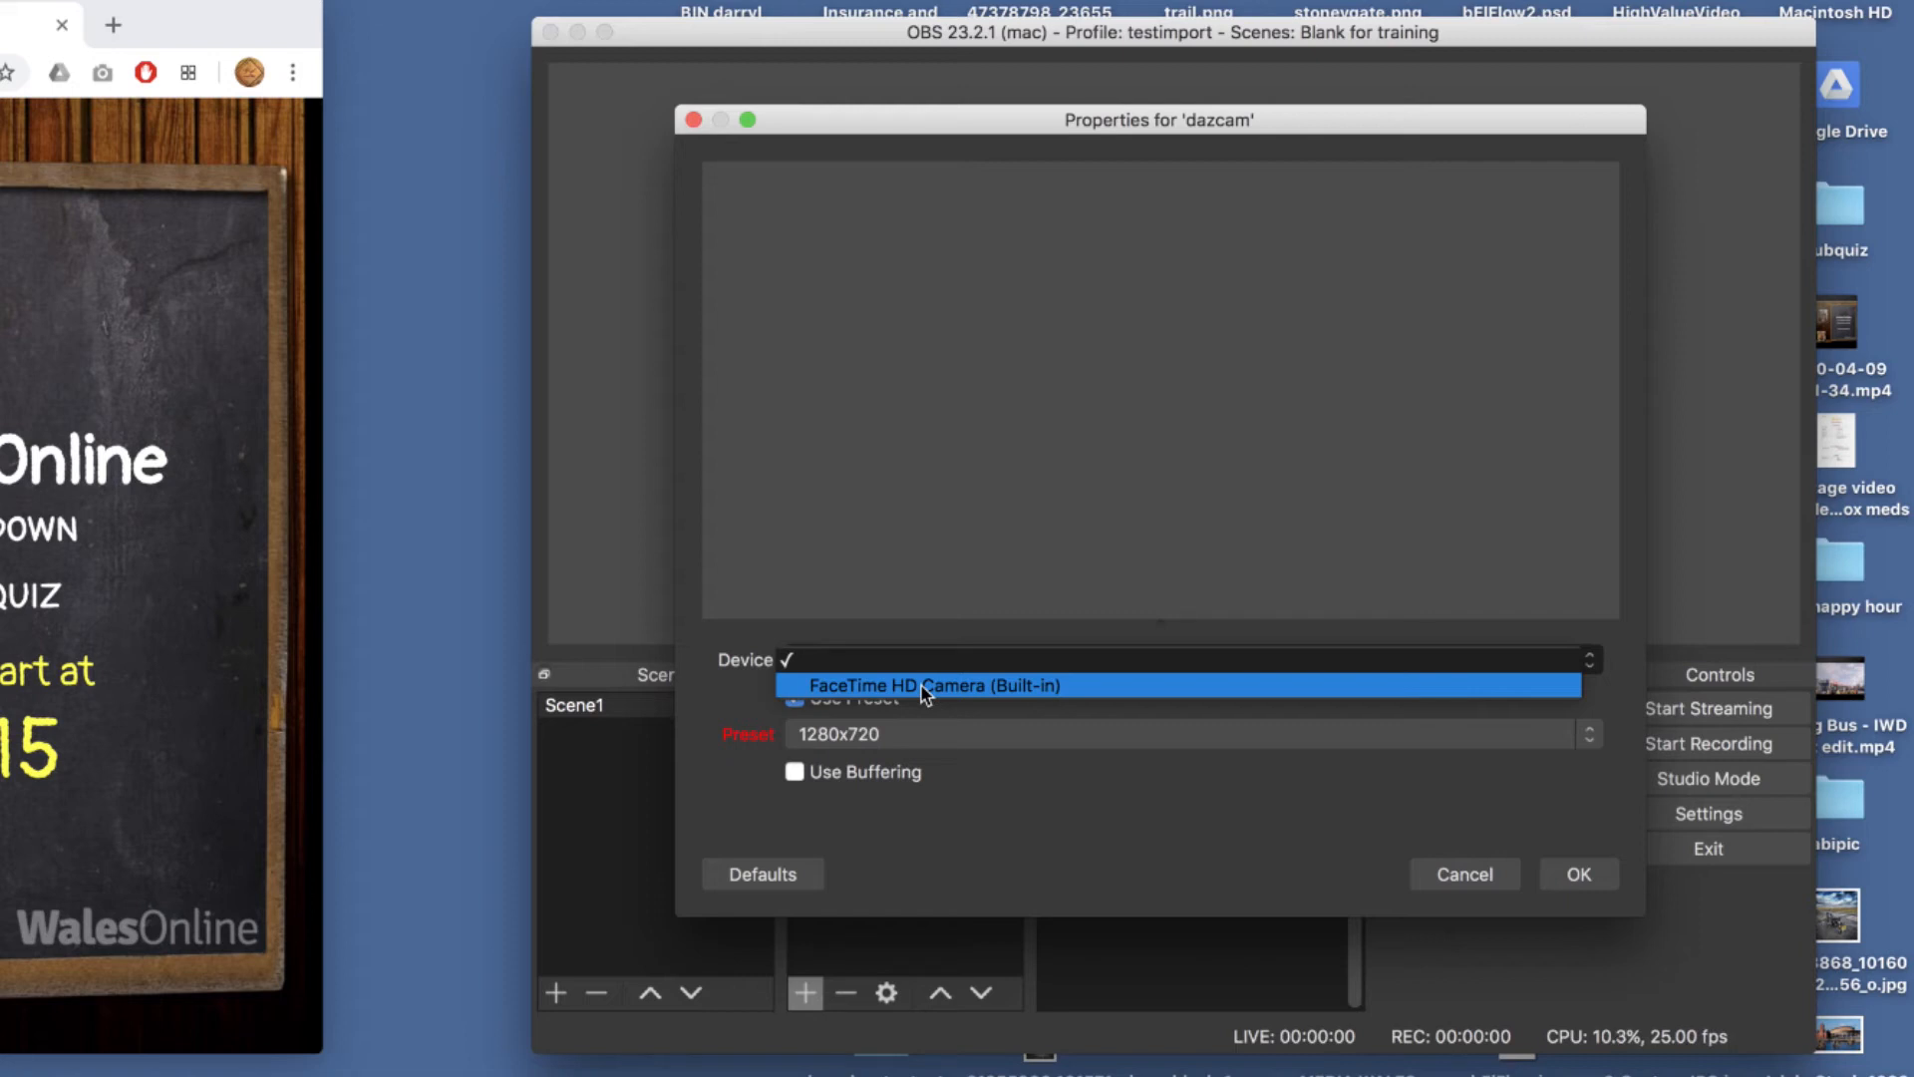
click(985, 686)
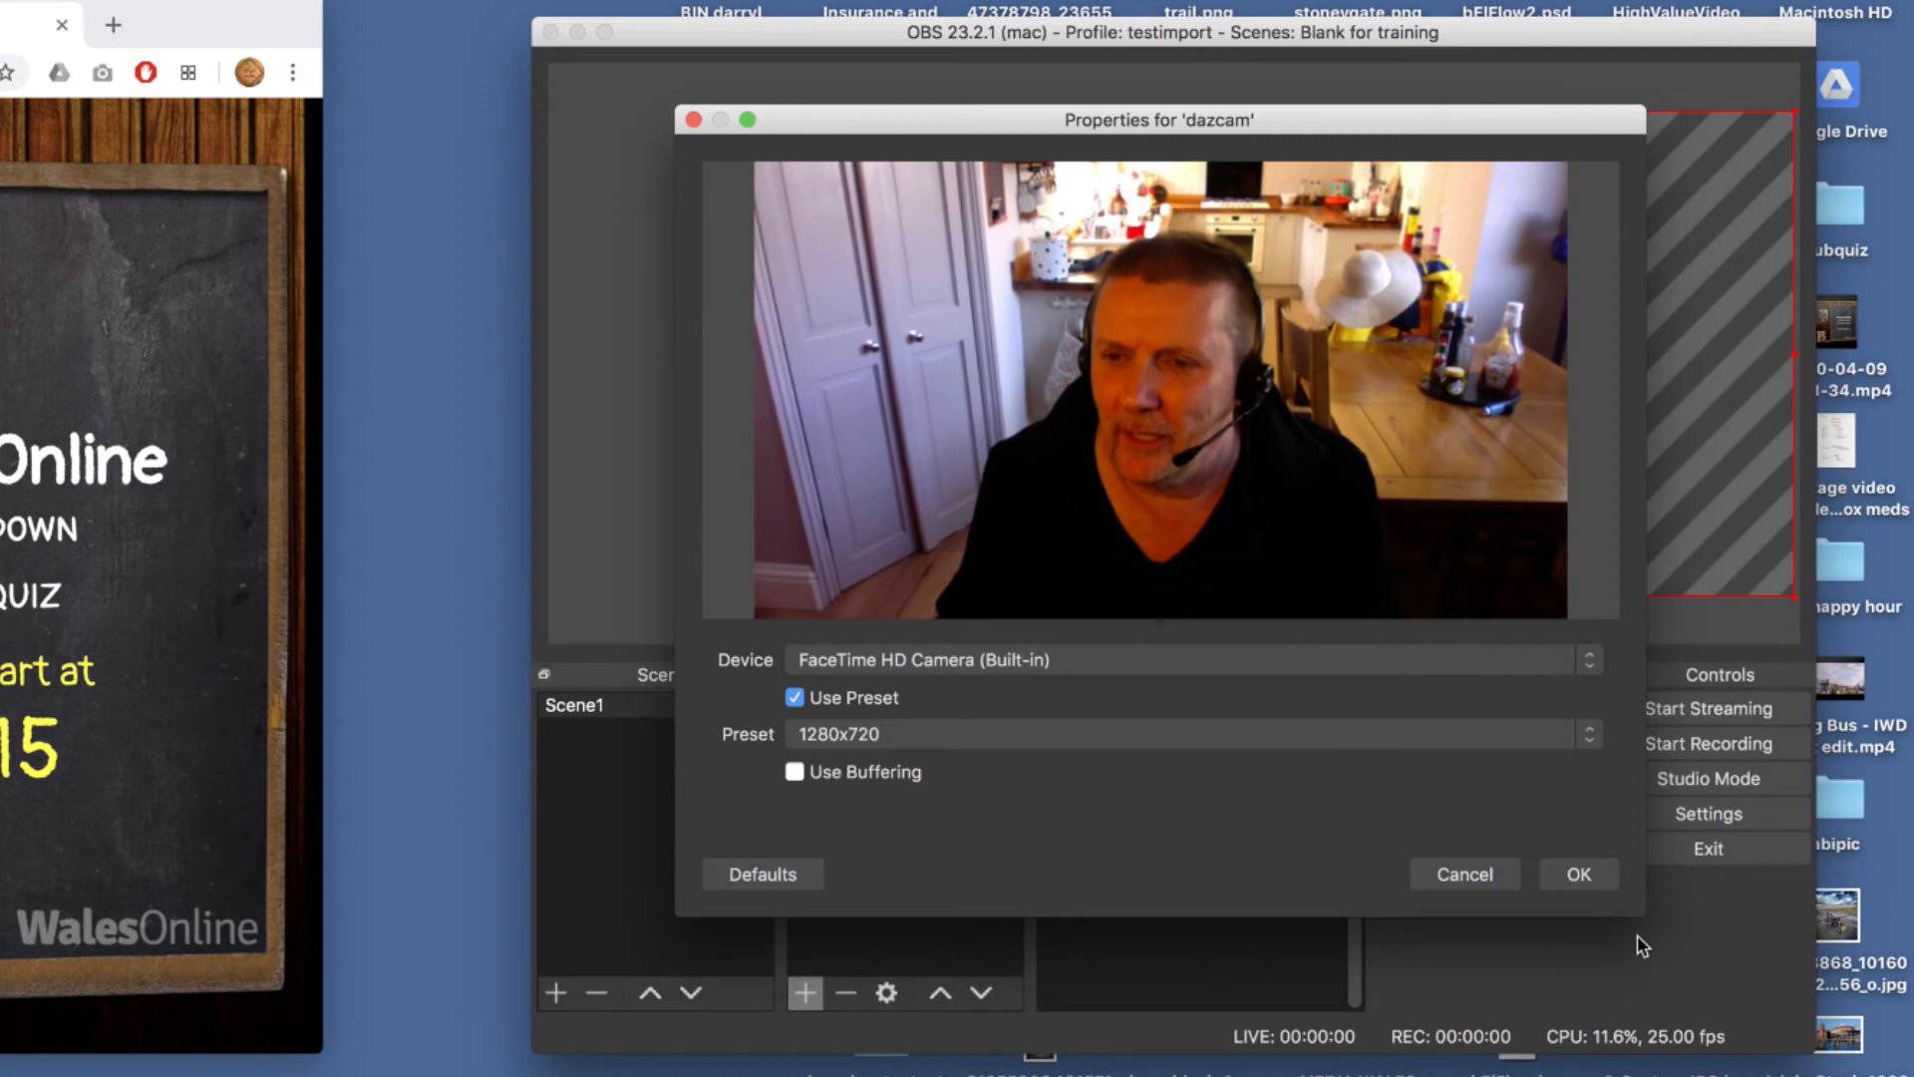
click(1580, 875)
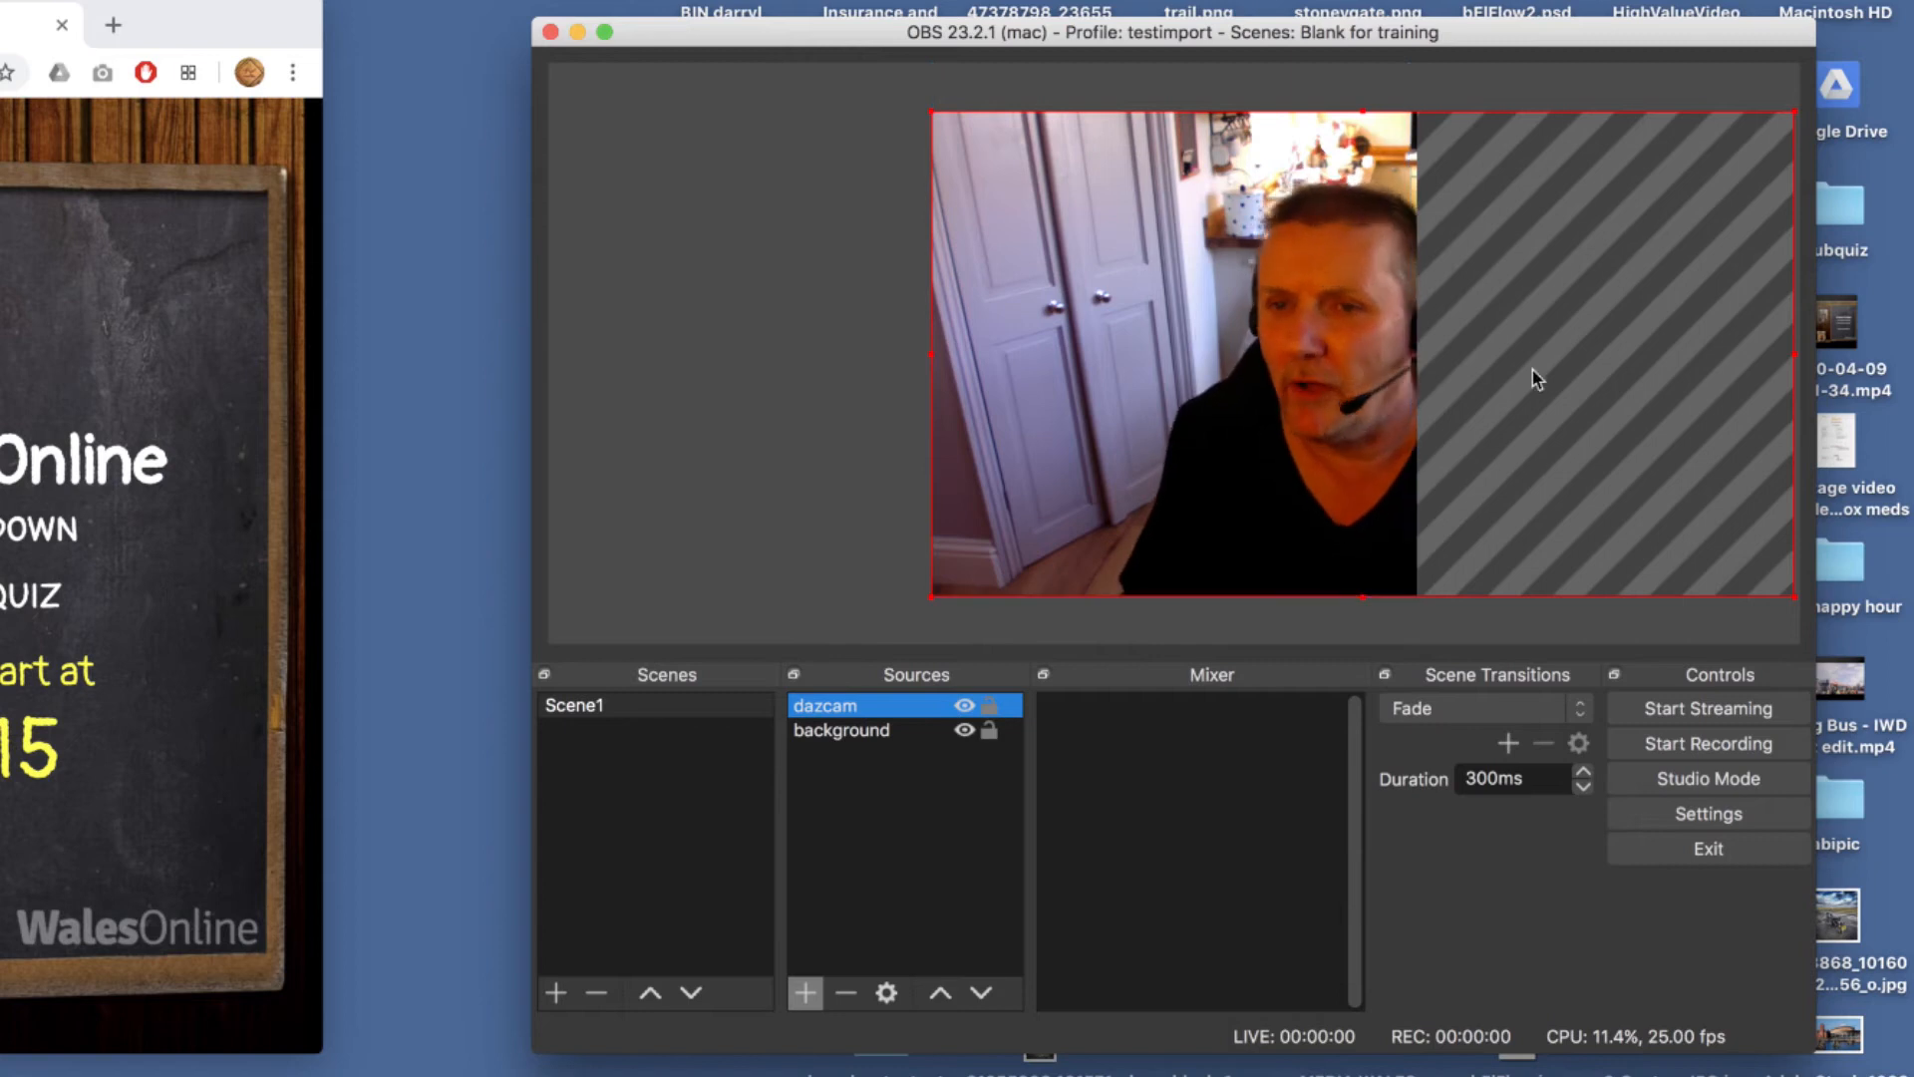
Scale down the dazcam source and place it over the presenter photo beside the chalkboard
click(1569, 385)
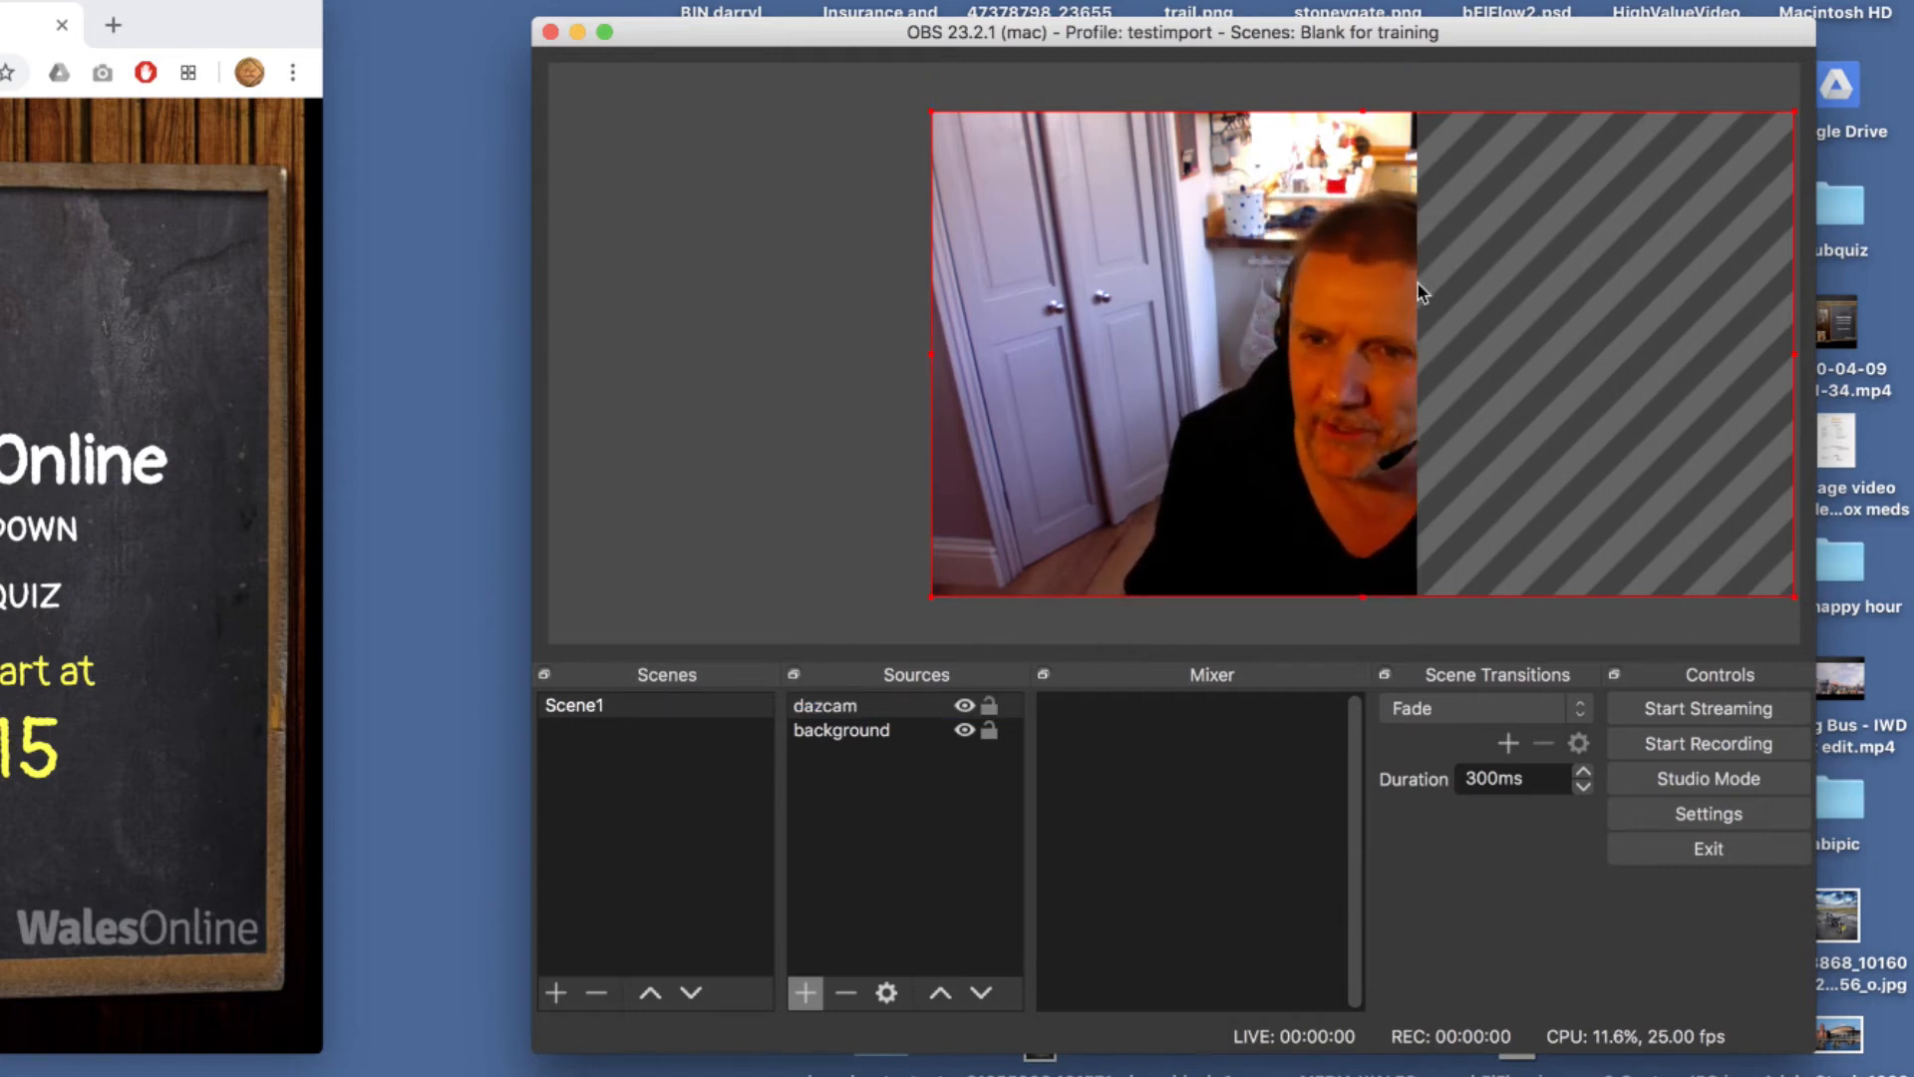
click(959, 185)
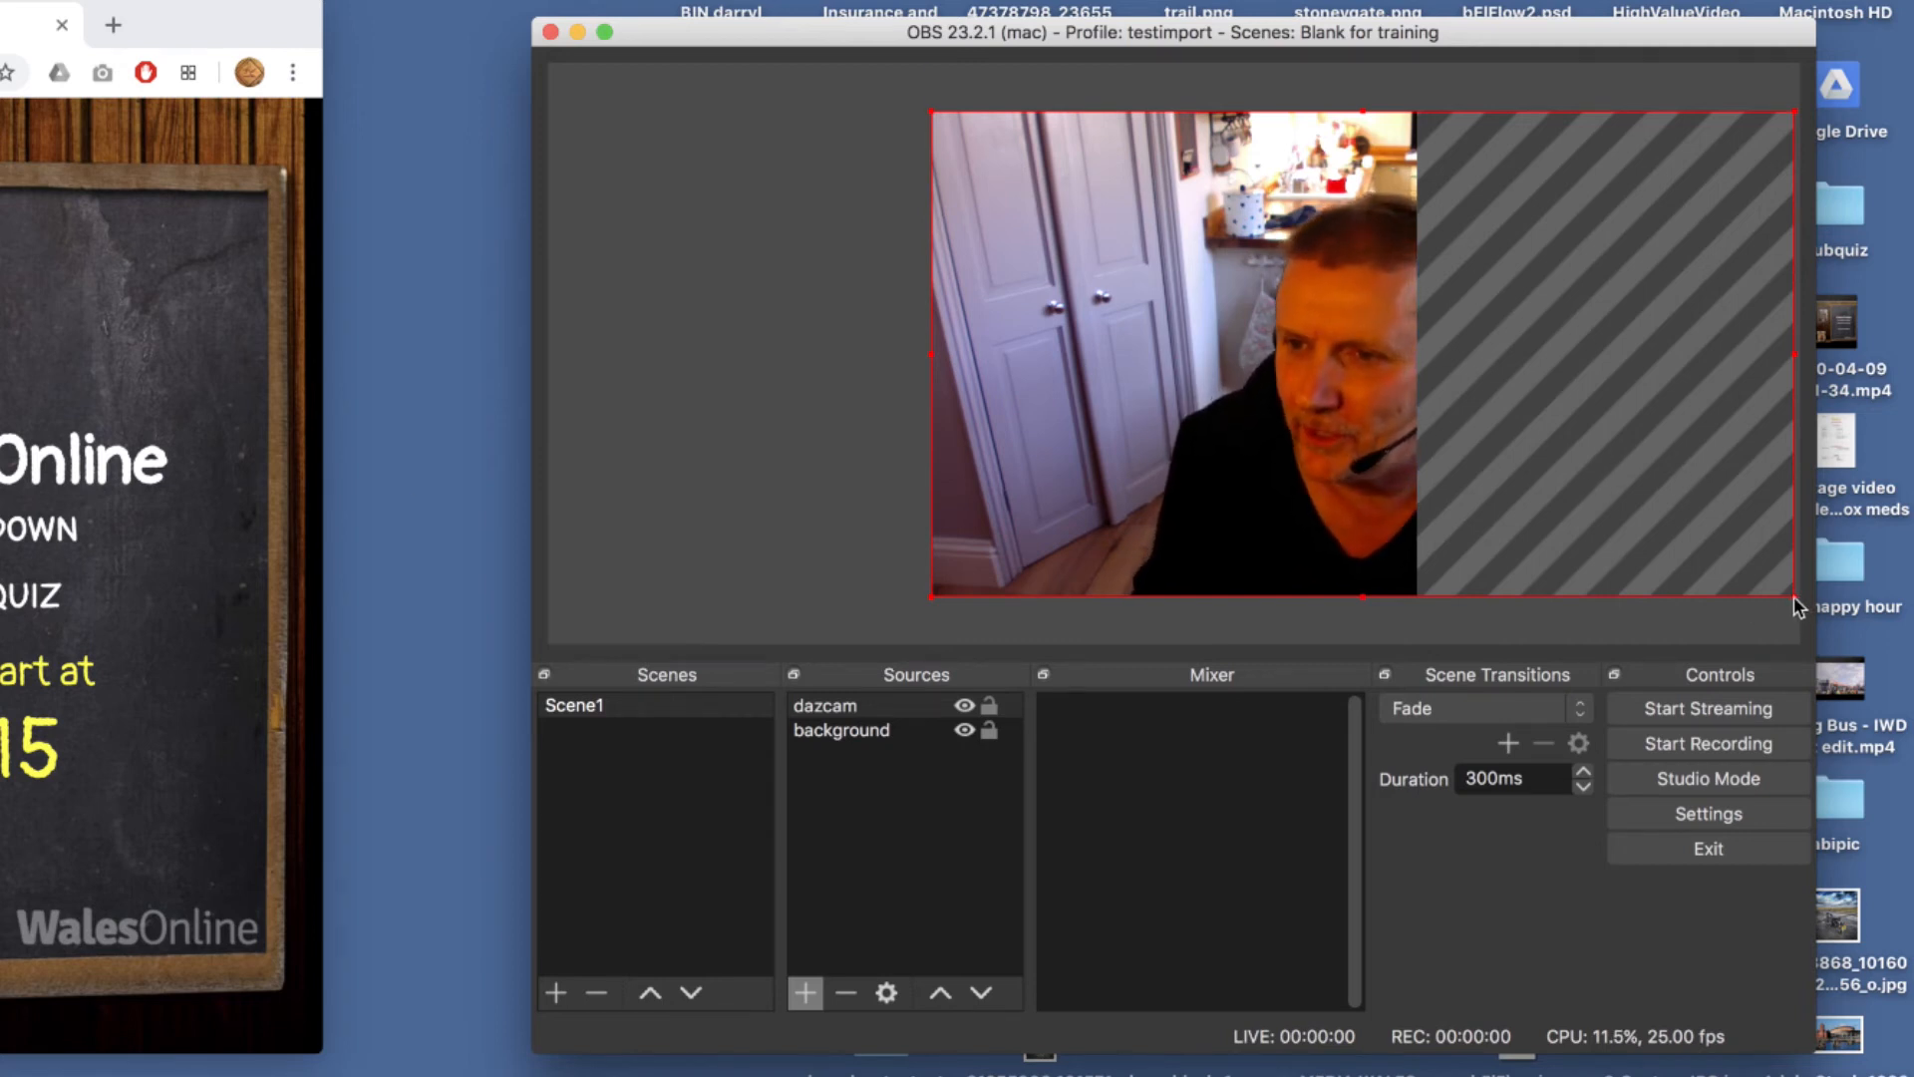
drag(1793, 596, 1082, 285)
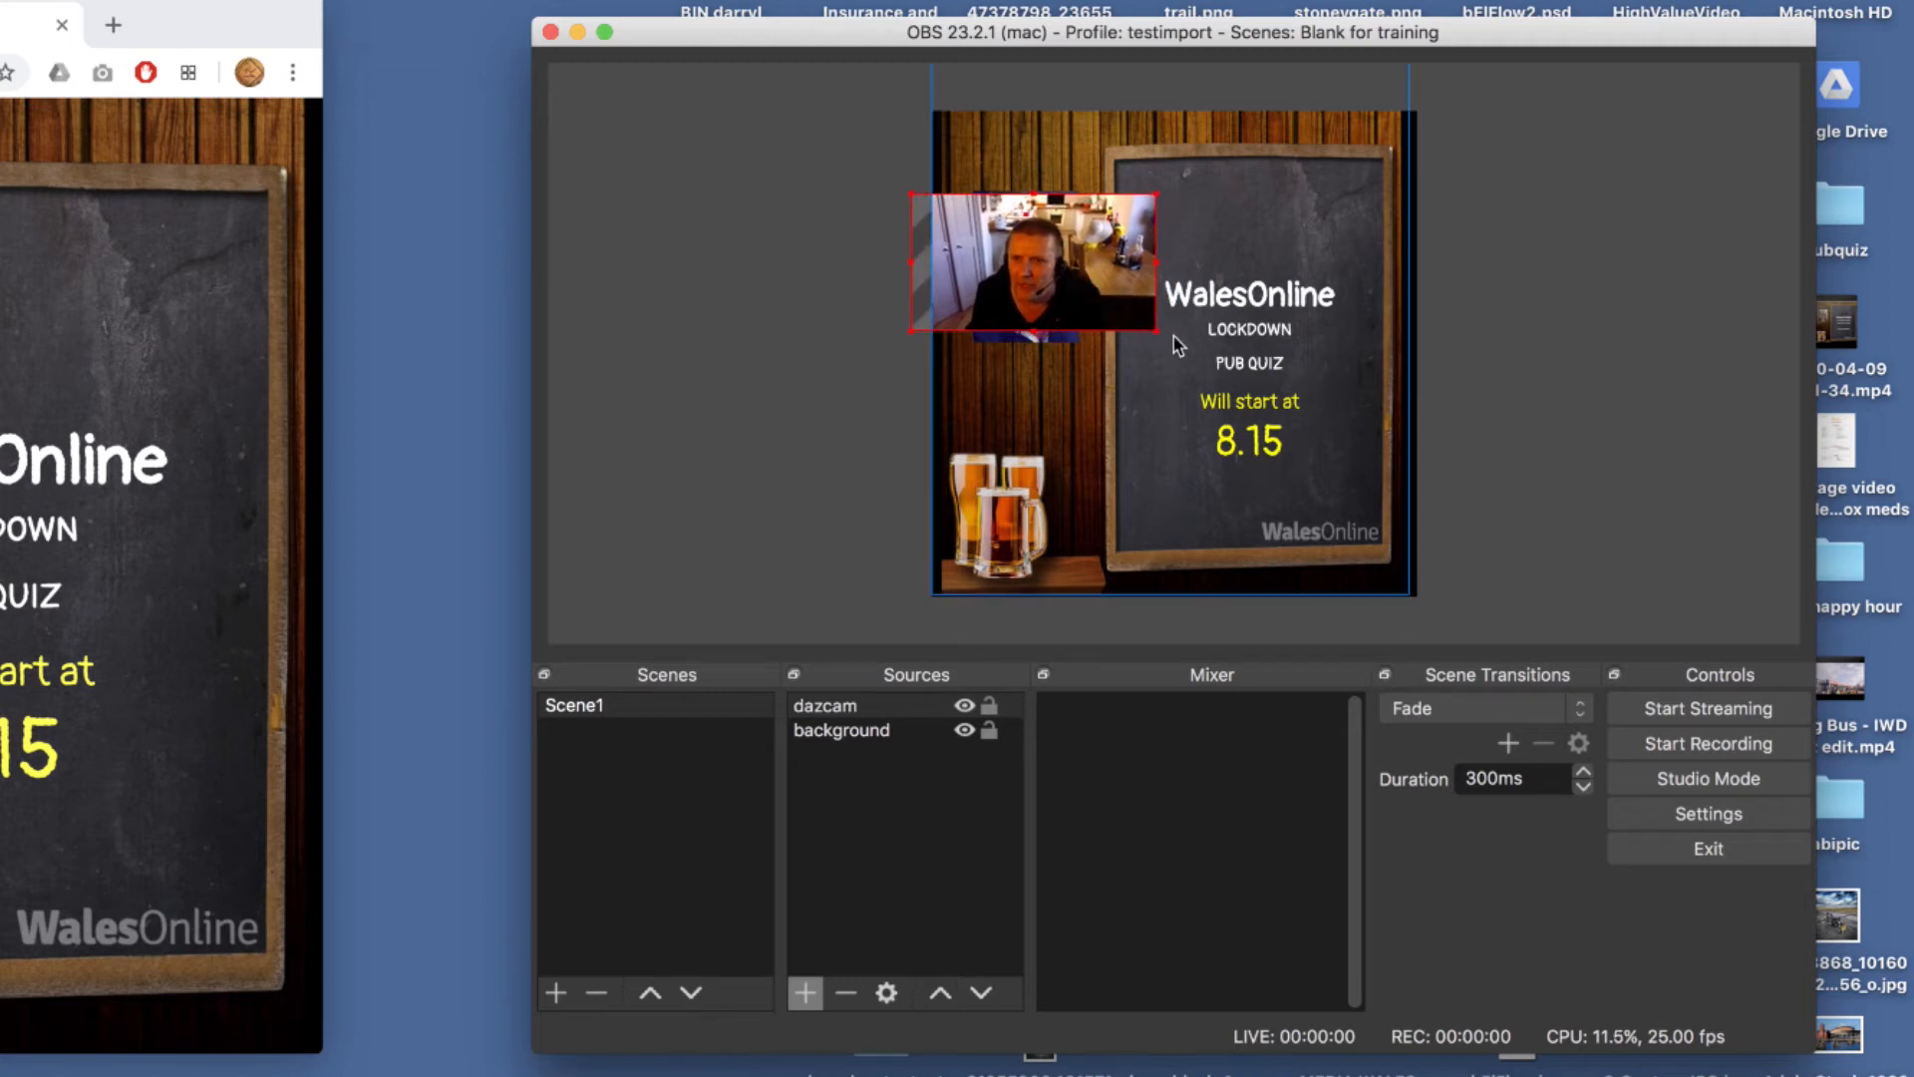
drag(1158, 332, 1168, 340)
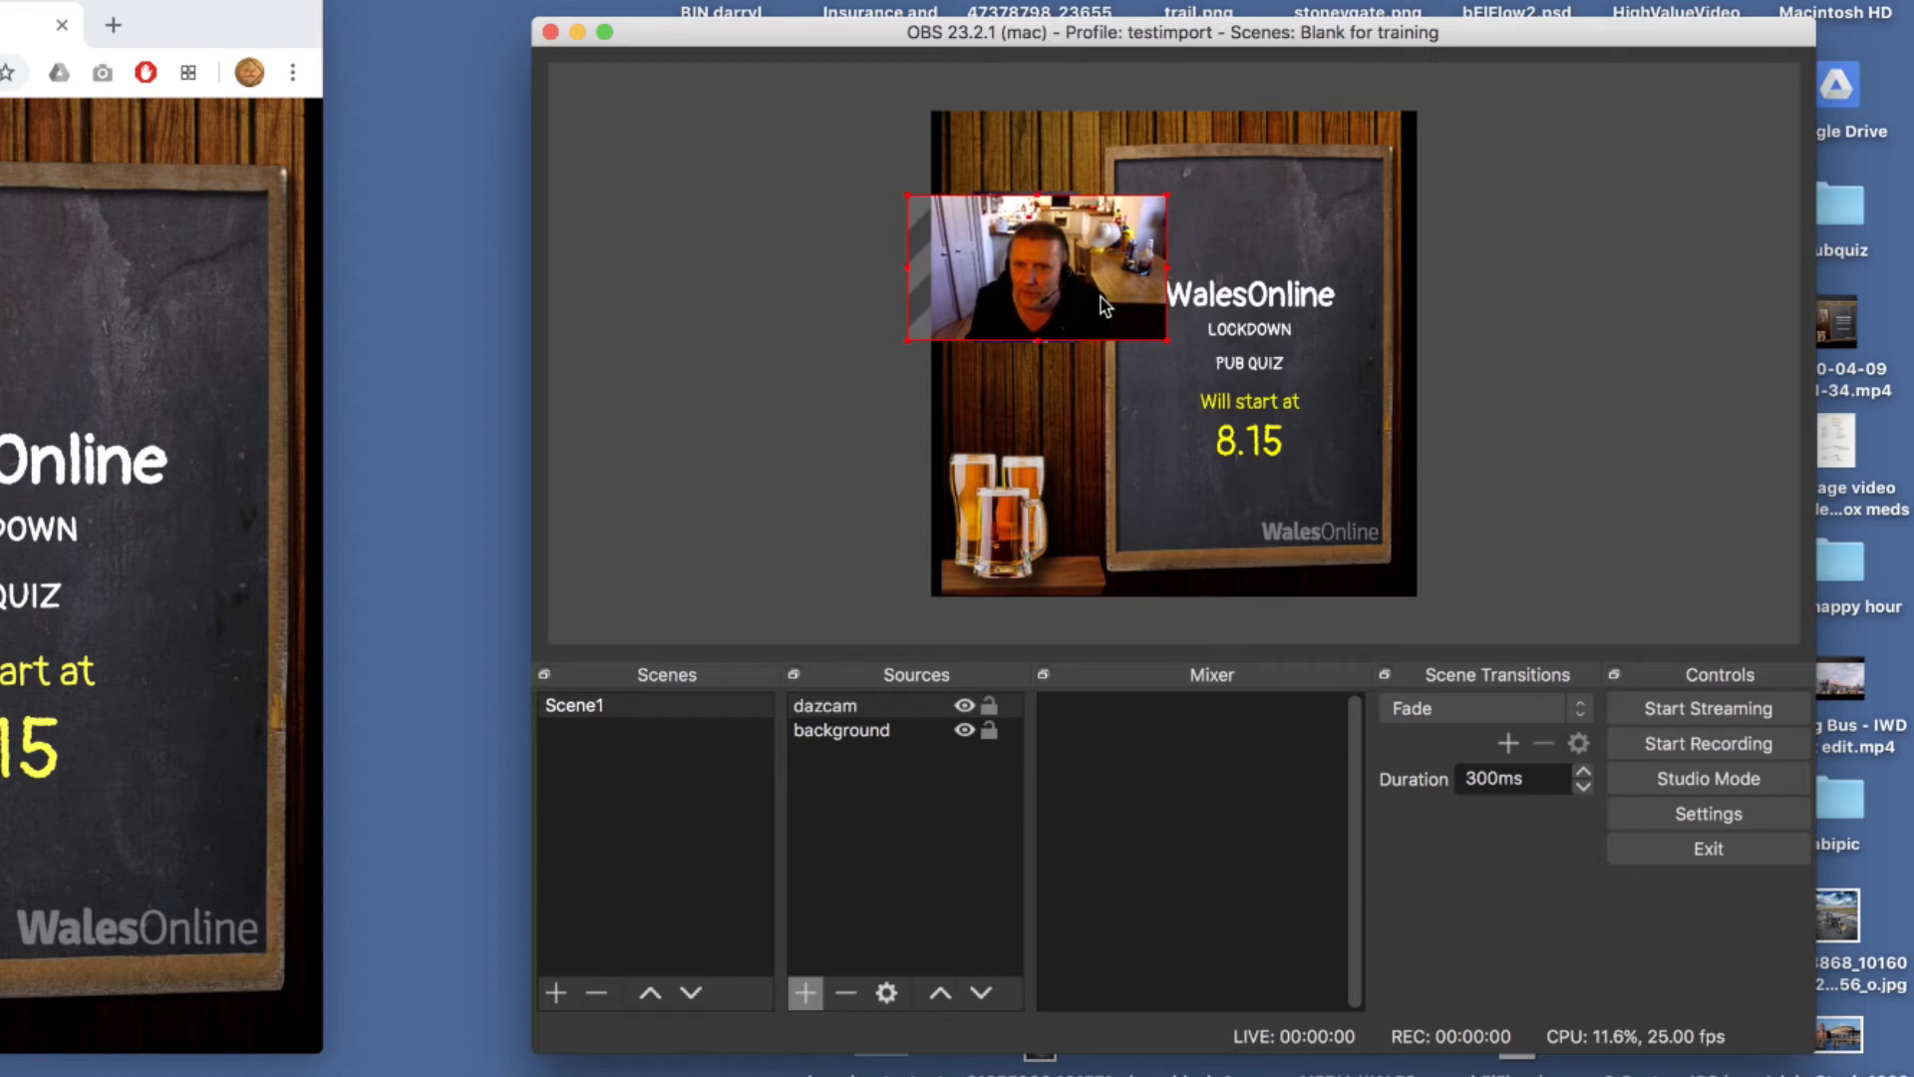
click(901, 531)
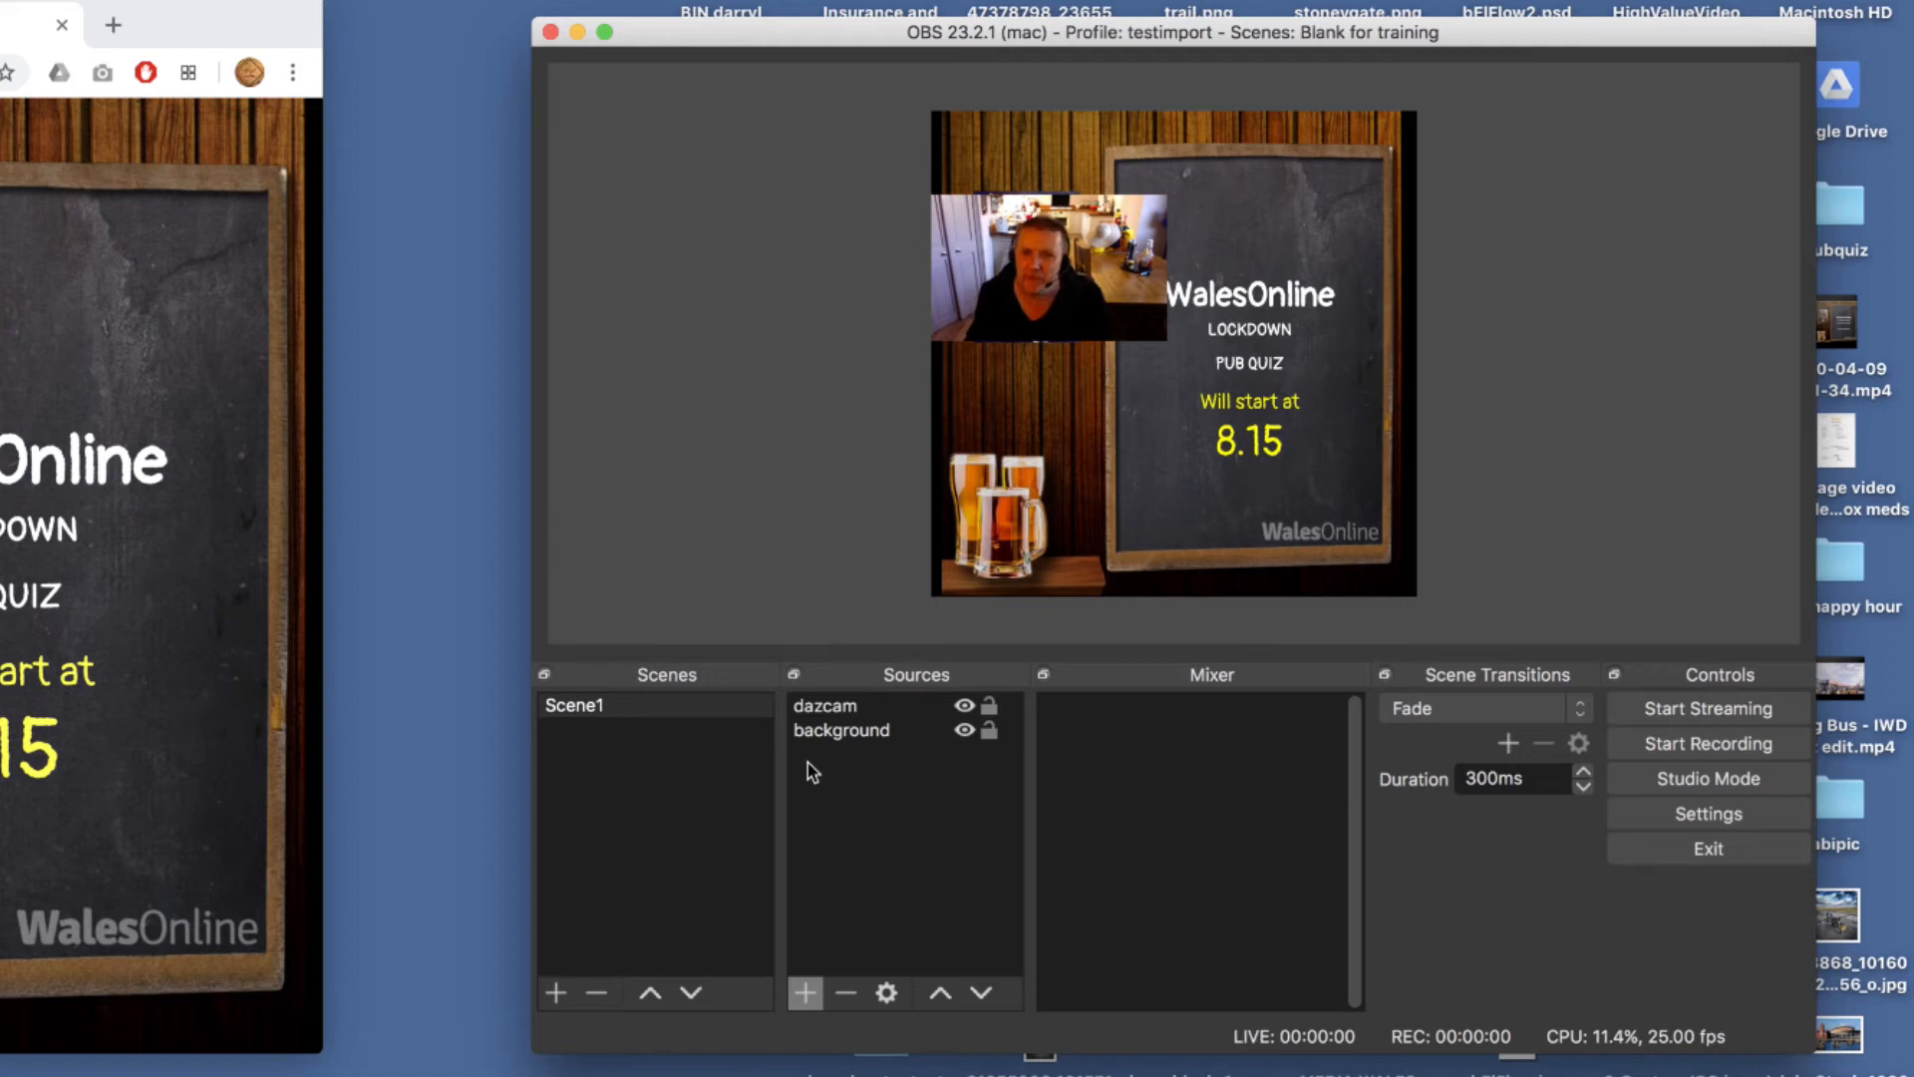
Hide the dazcam source to check the presenter photo beneath it, and show the source again
click(965, 709)
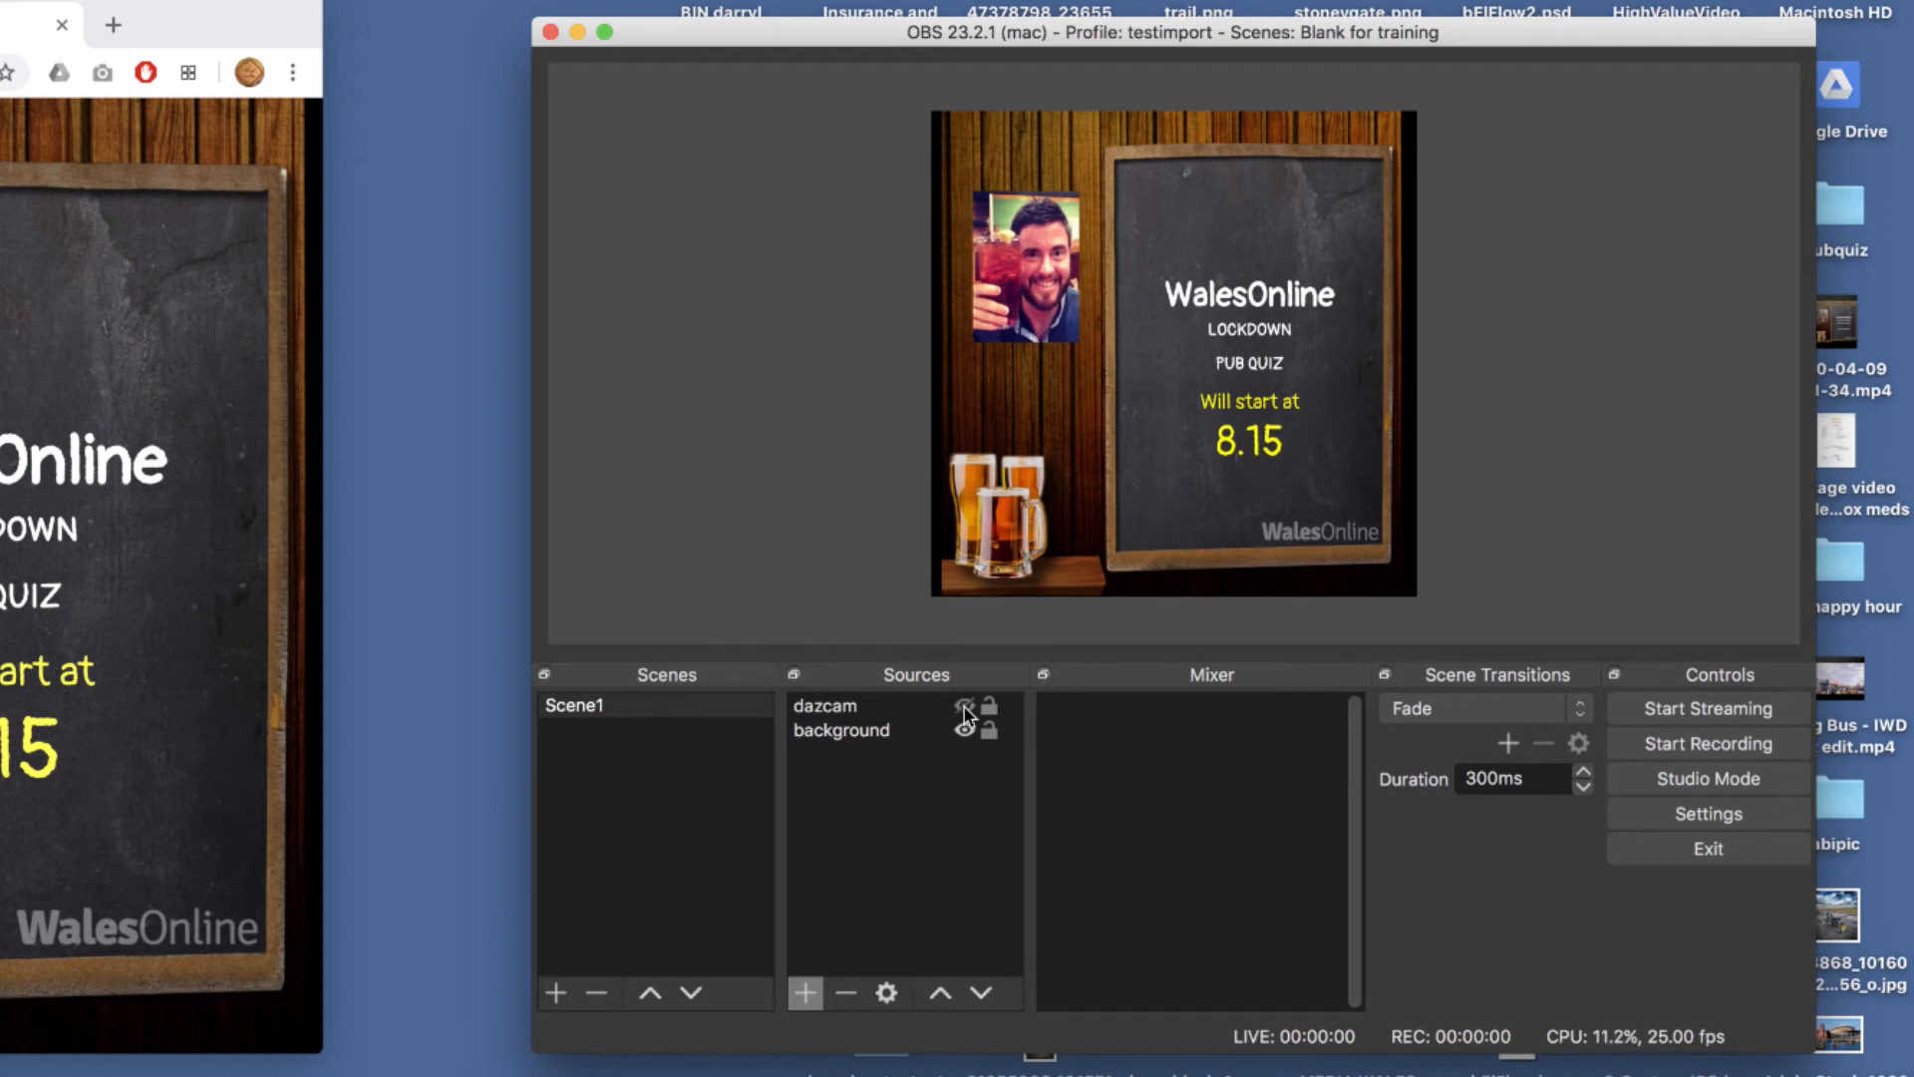
click(965, 706)
Open the transform settings of the dazcam source and crop 200 from both its left and right sides
click(1017, 315)
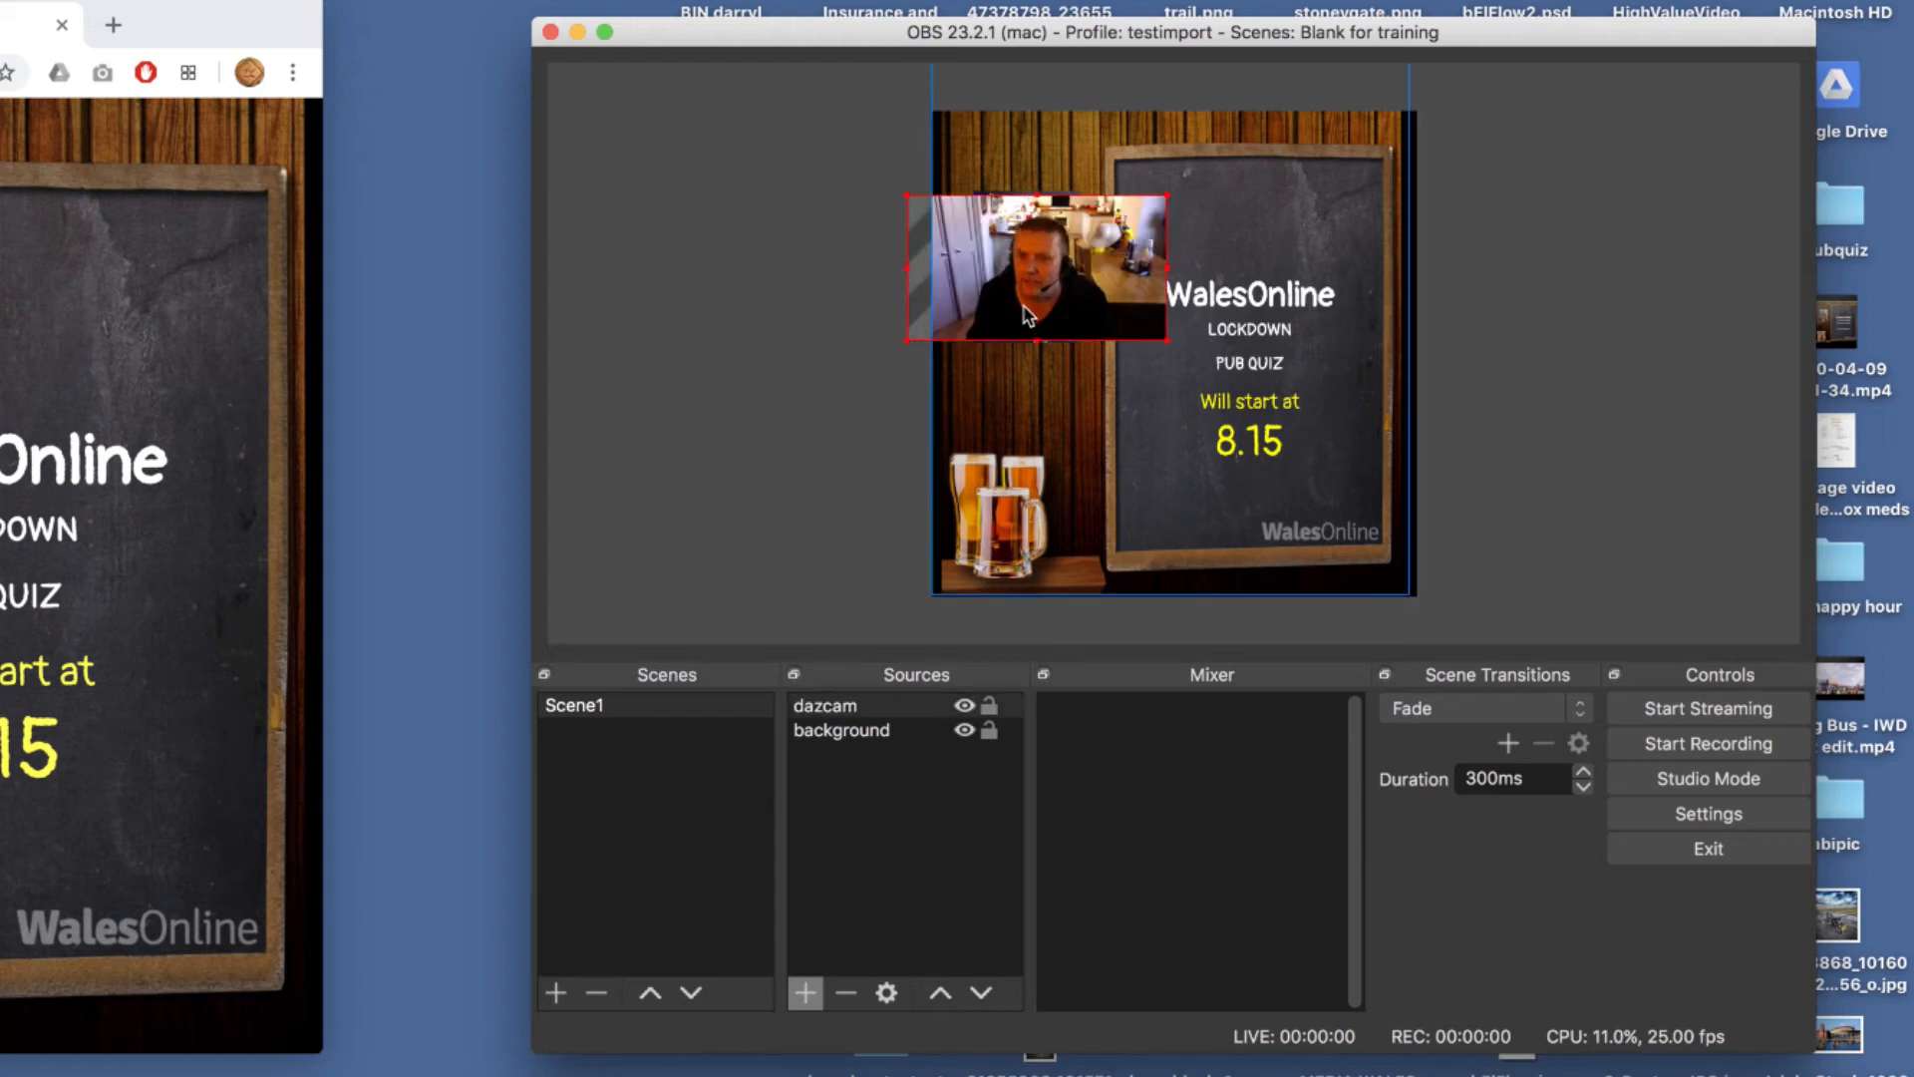
right_click(1028, 316)
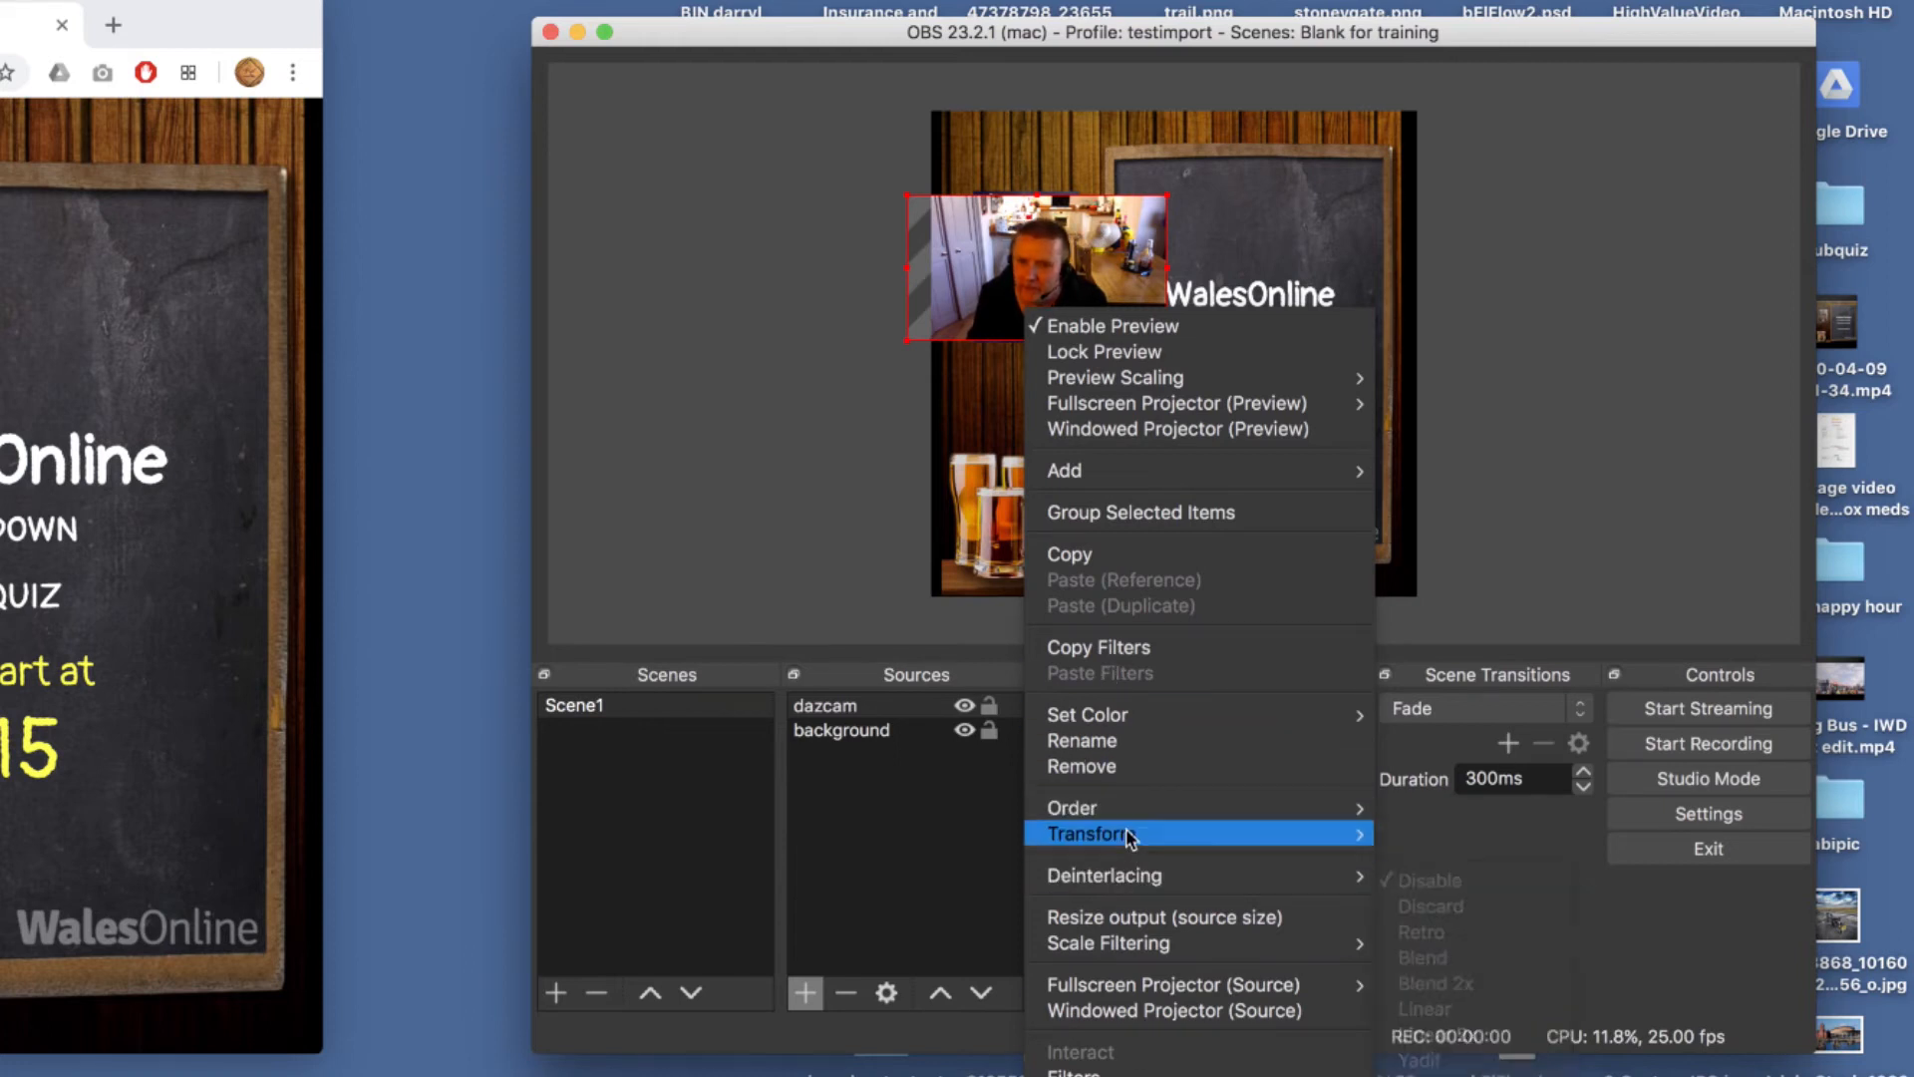
mouse_move(1126, 835)
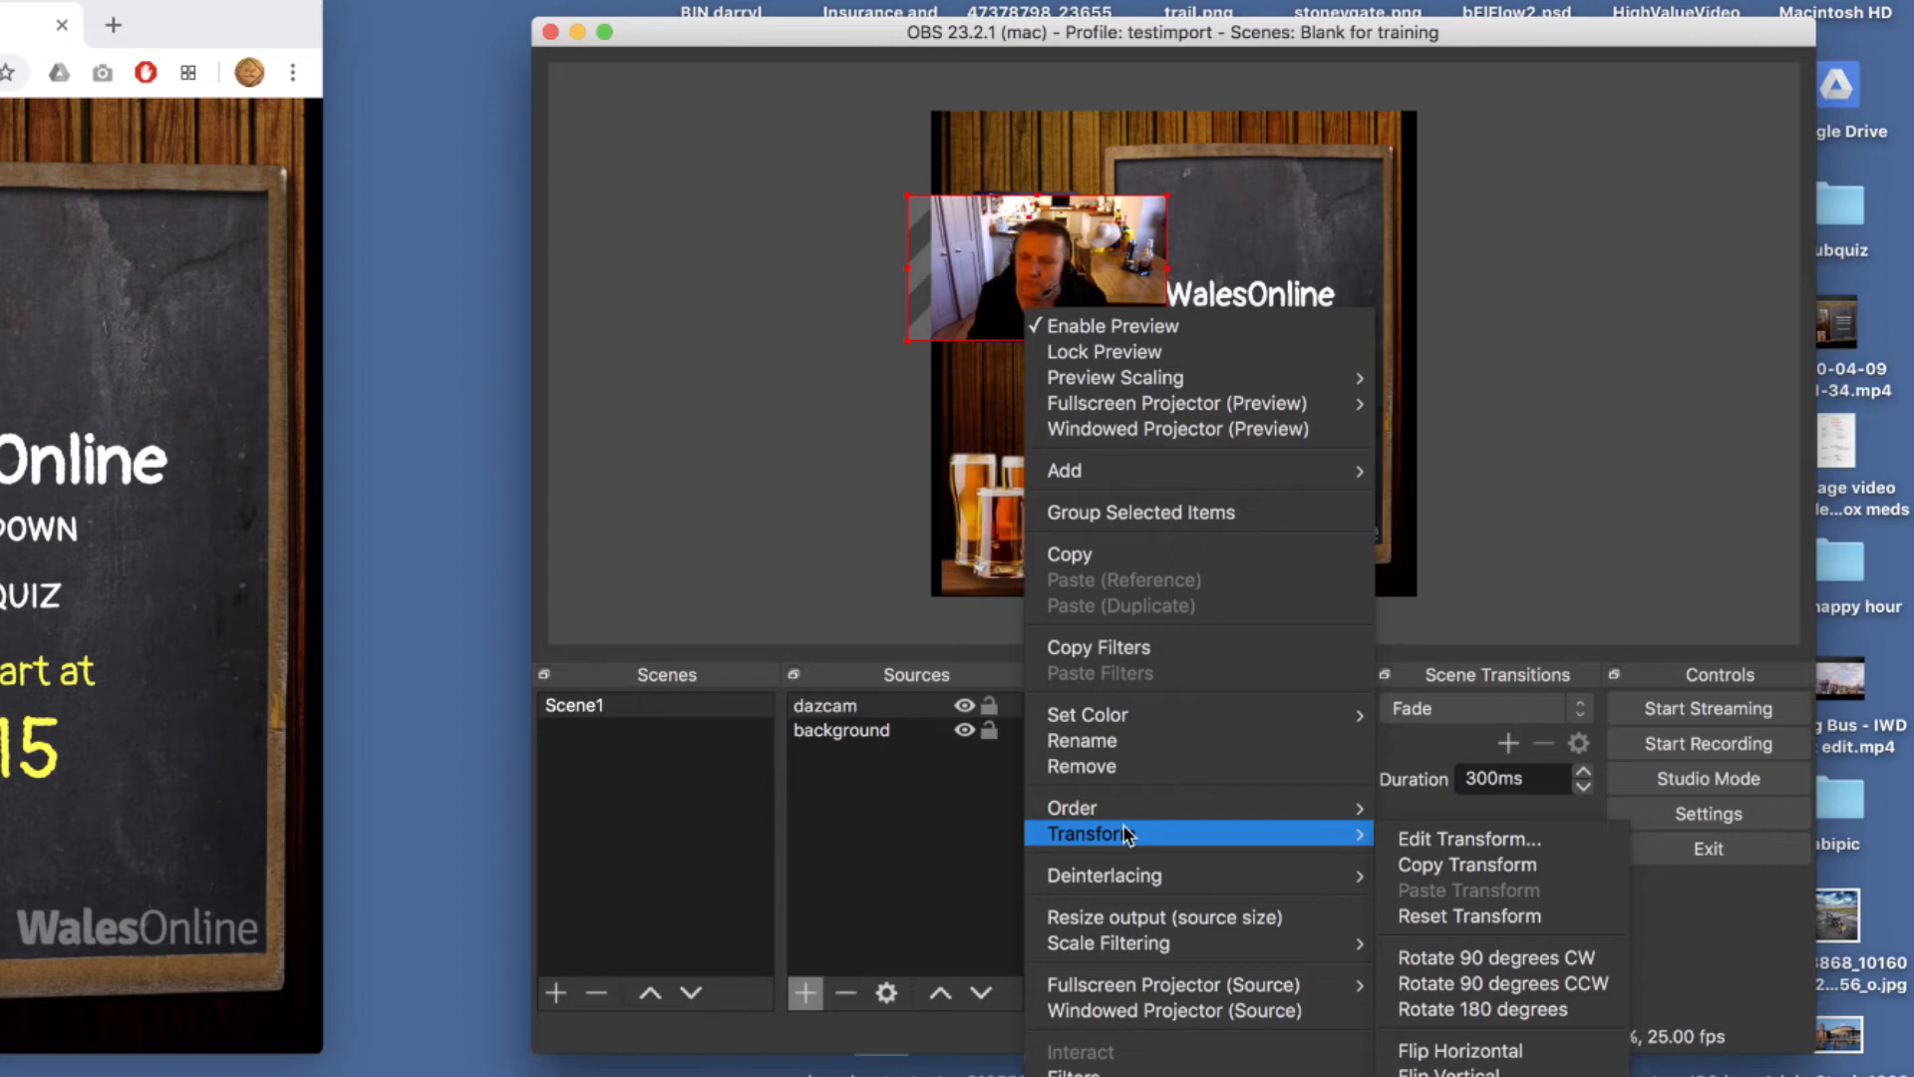
click(1453, 840)
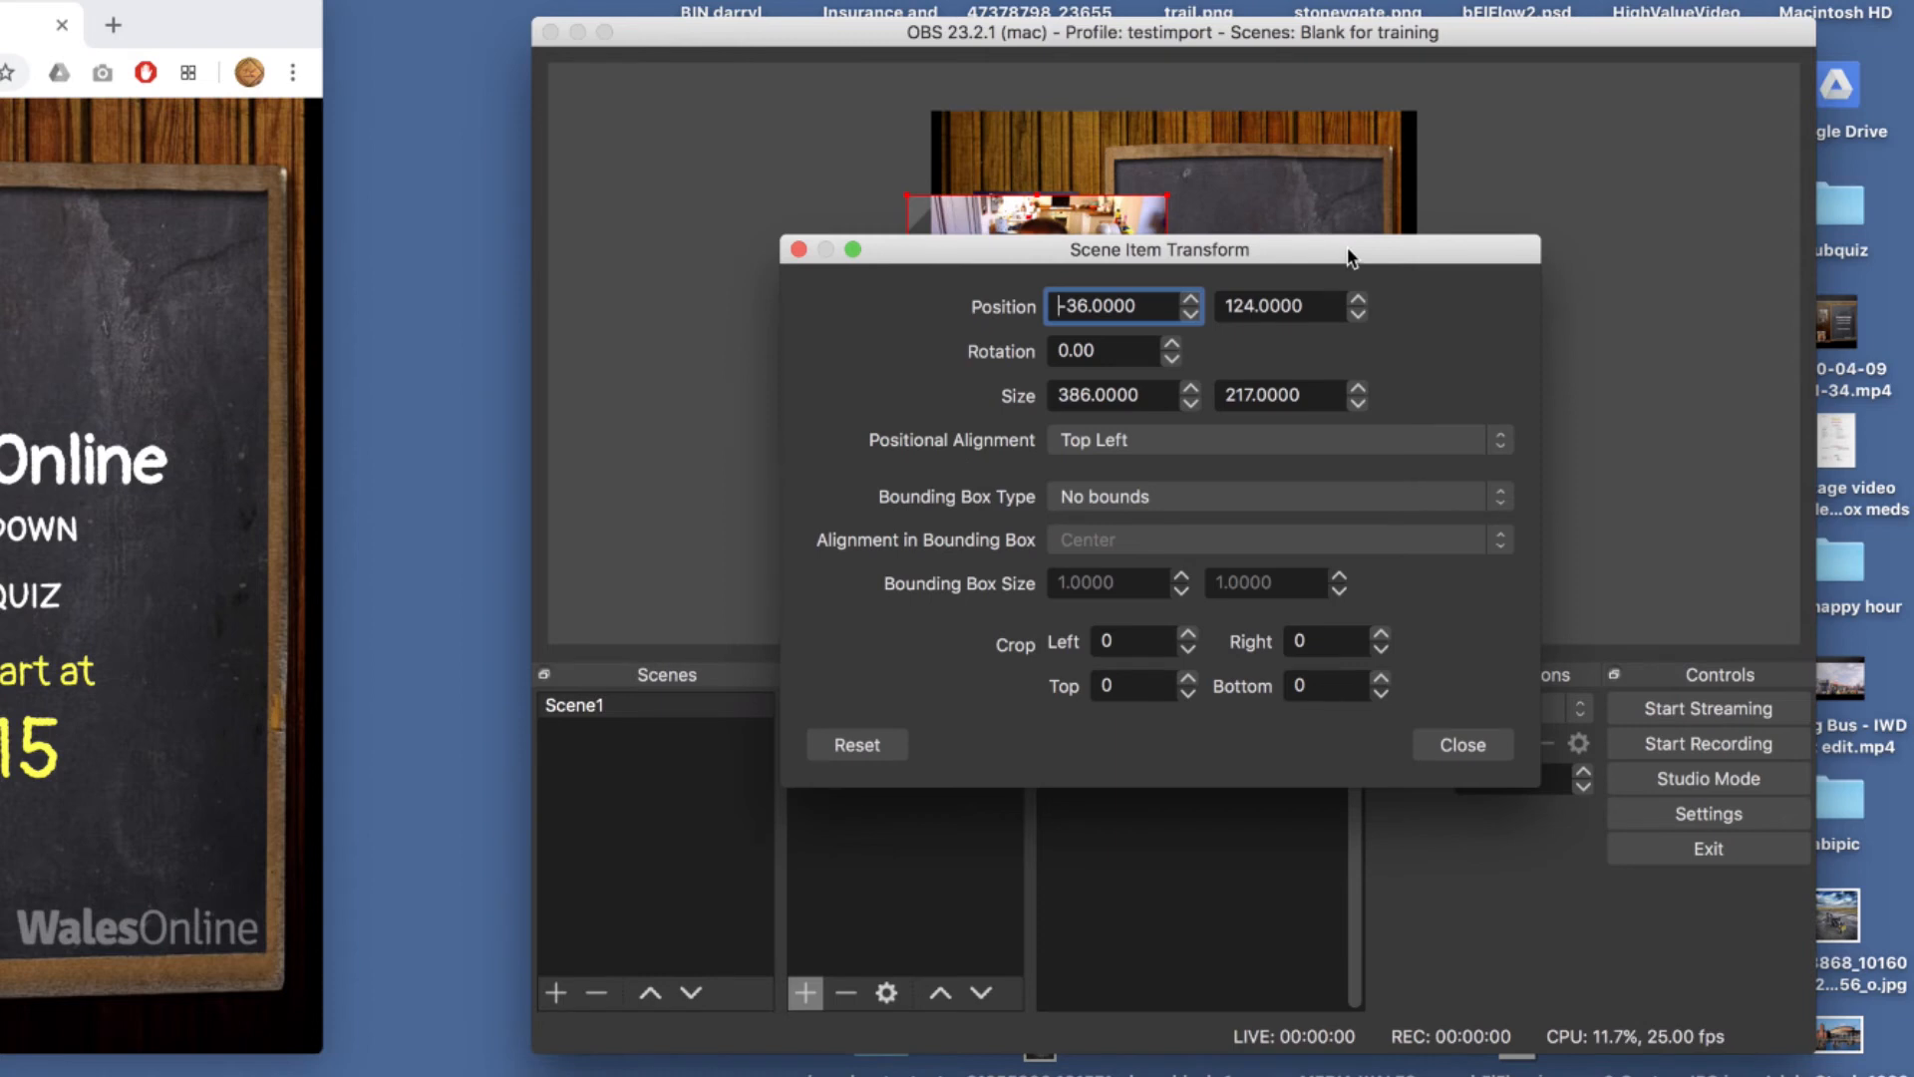
drag(1348, 258, 1306, 564)
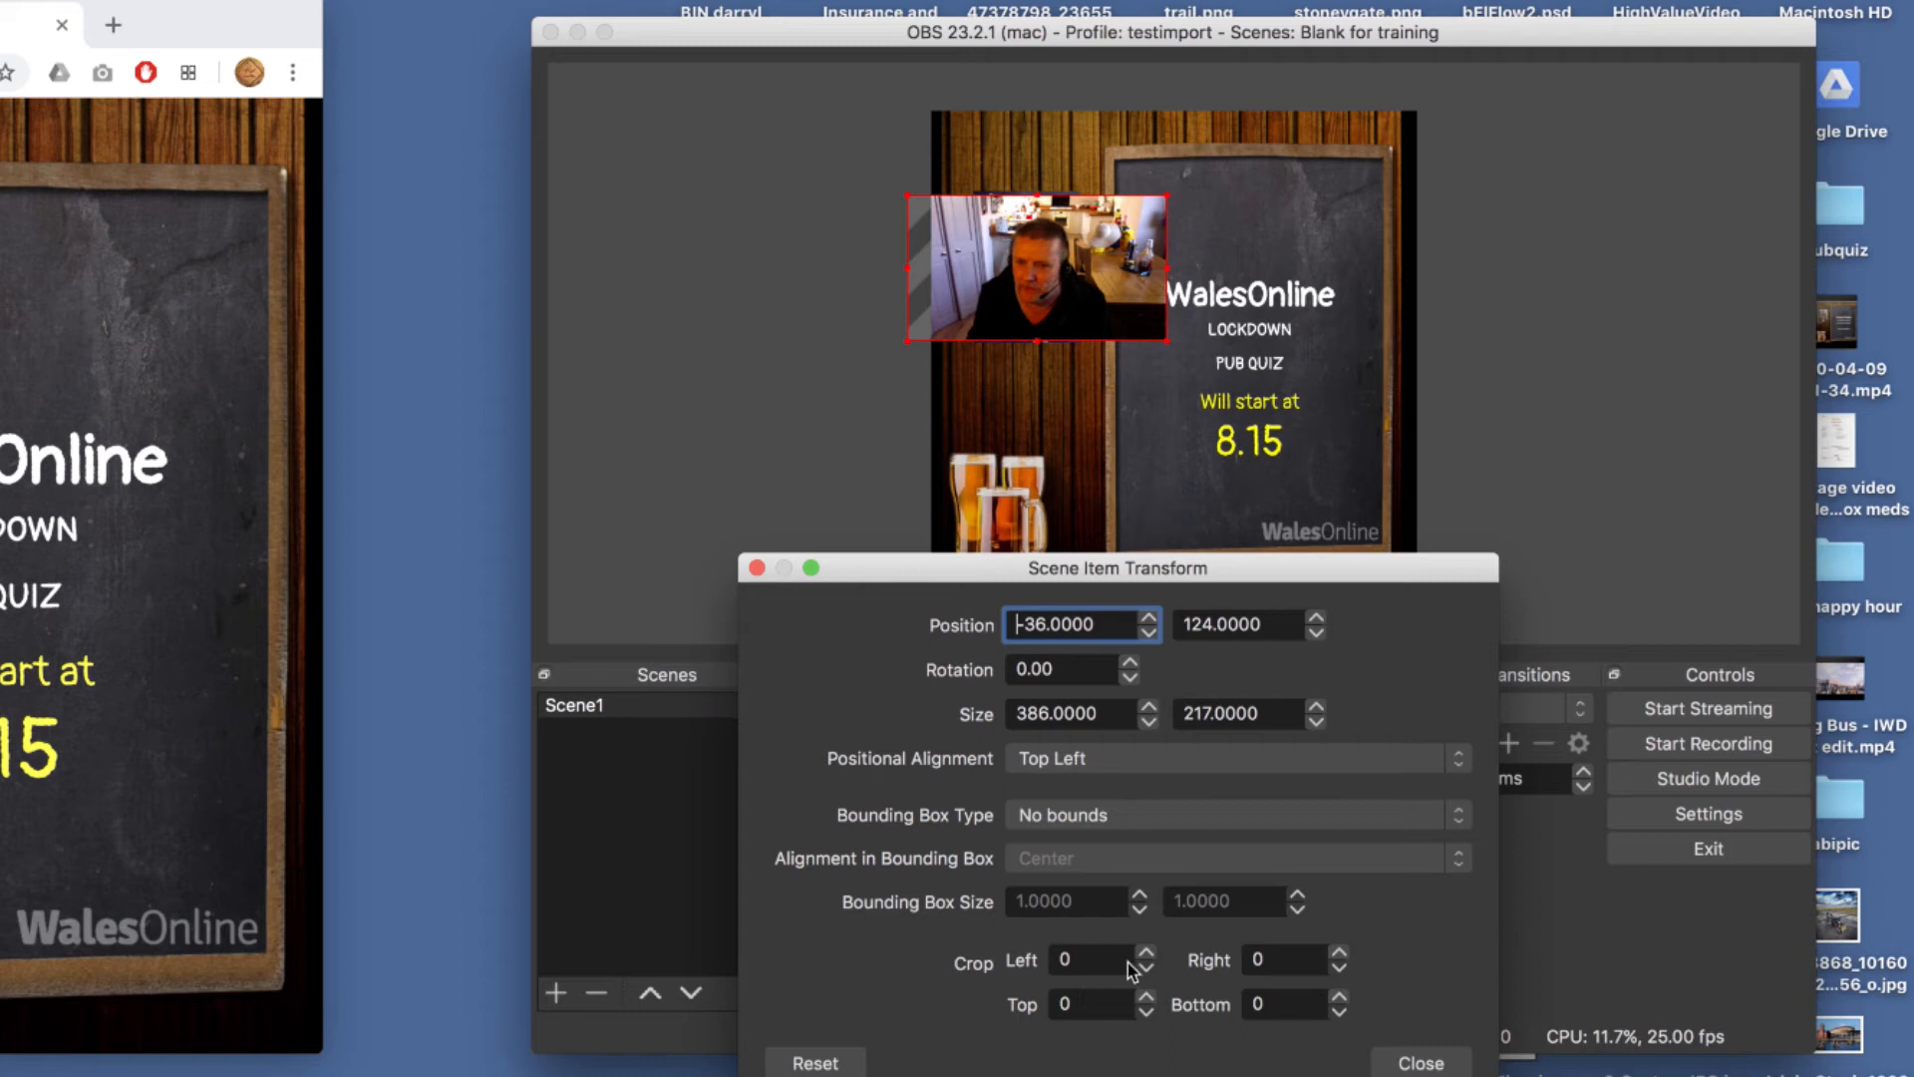
click(1085, 962)
text(200)
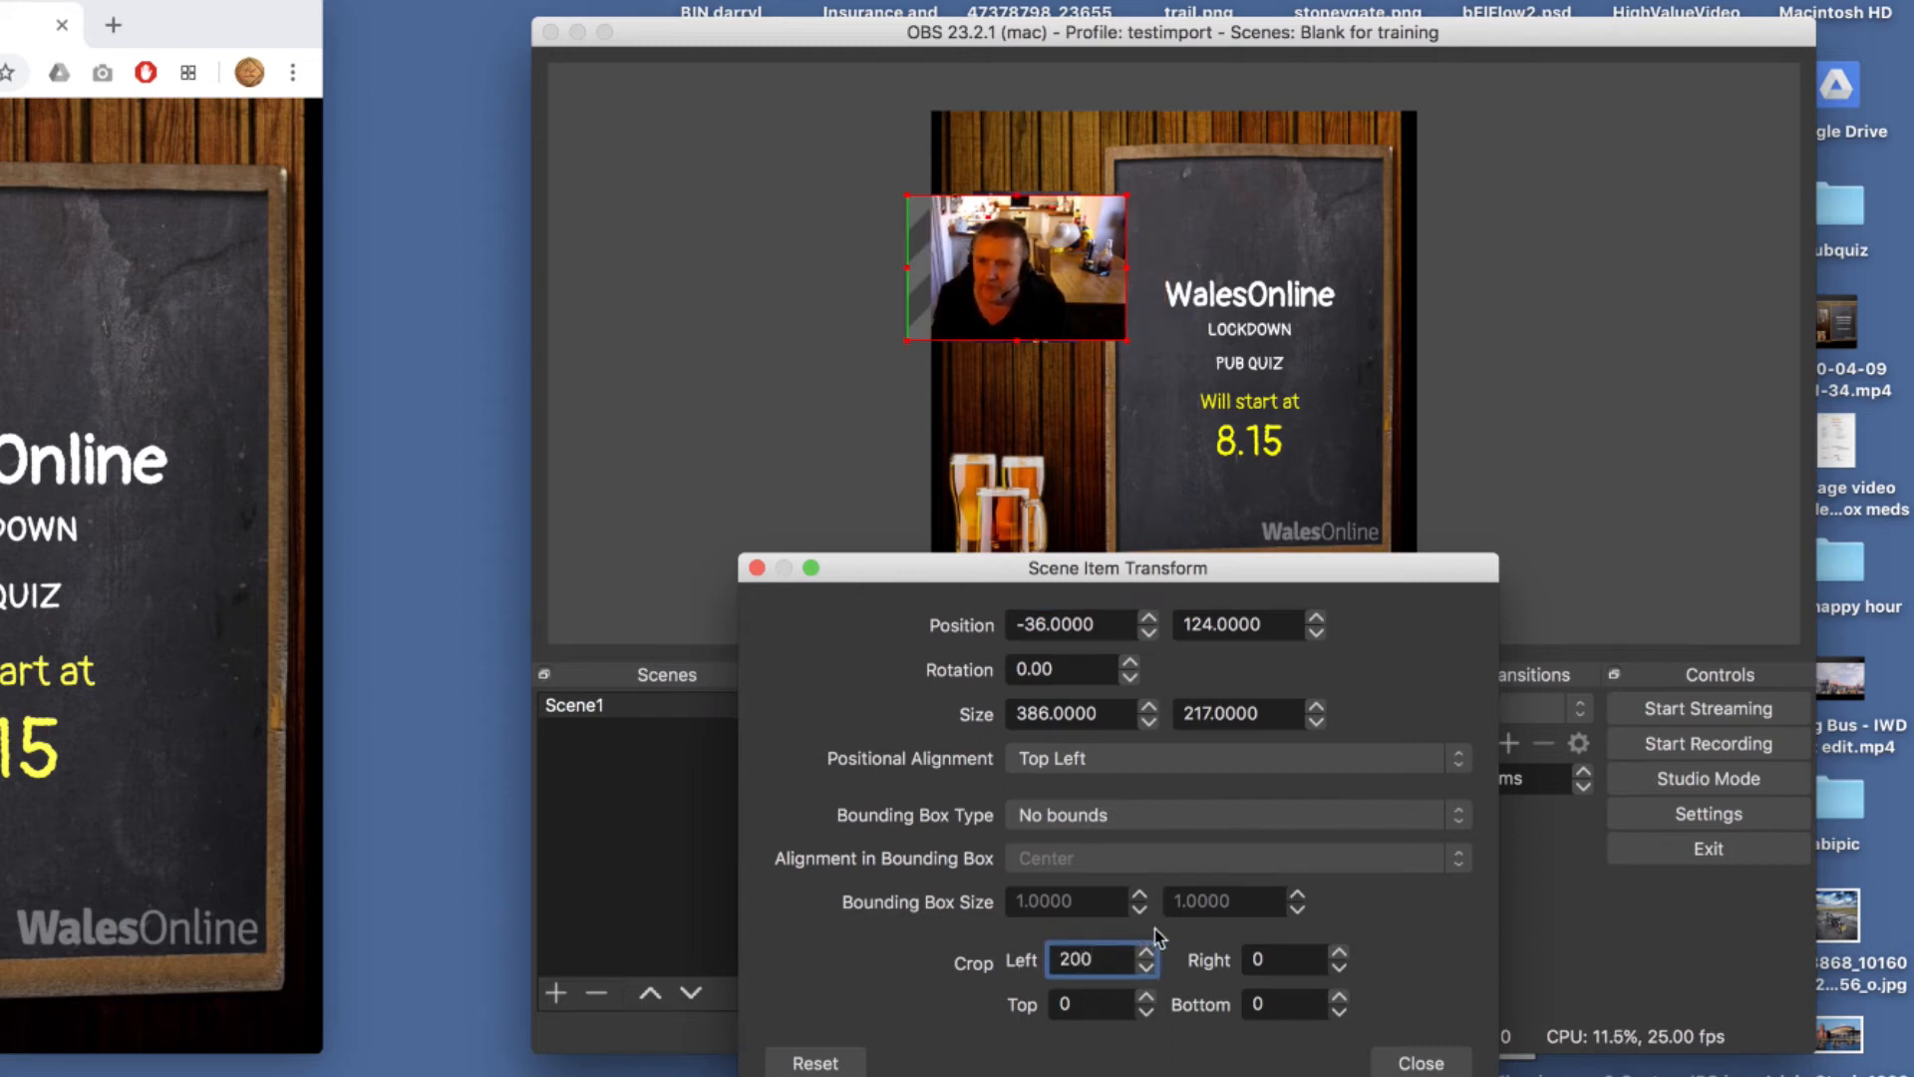
key(Tab)
text(200)
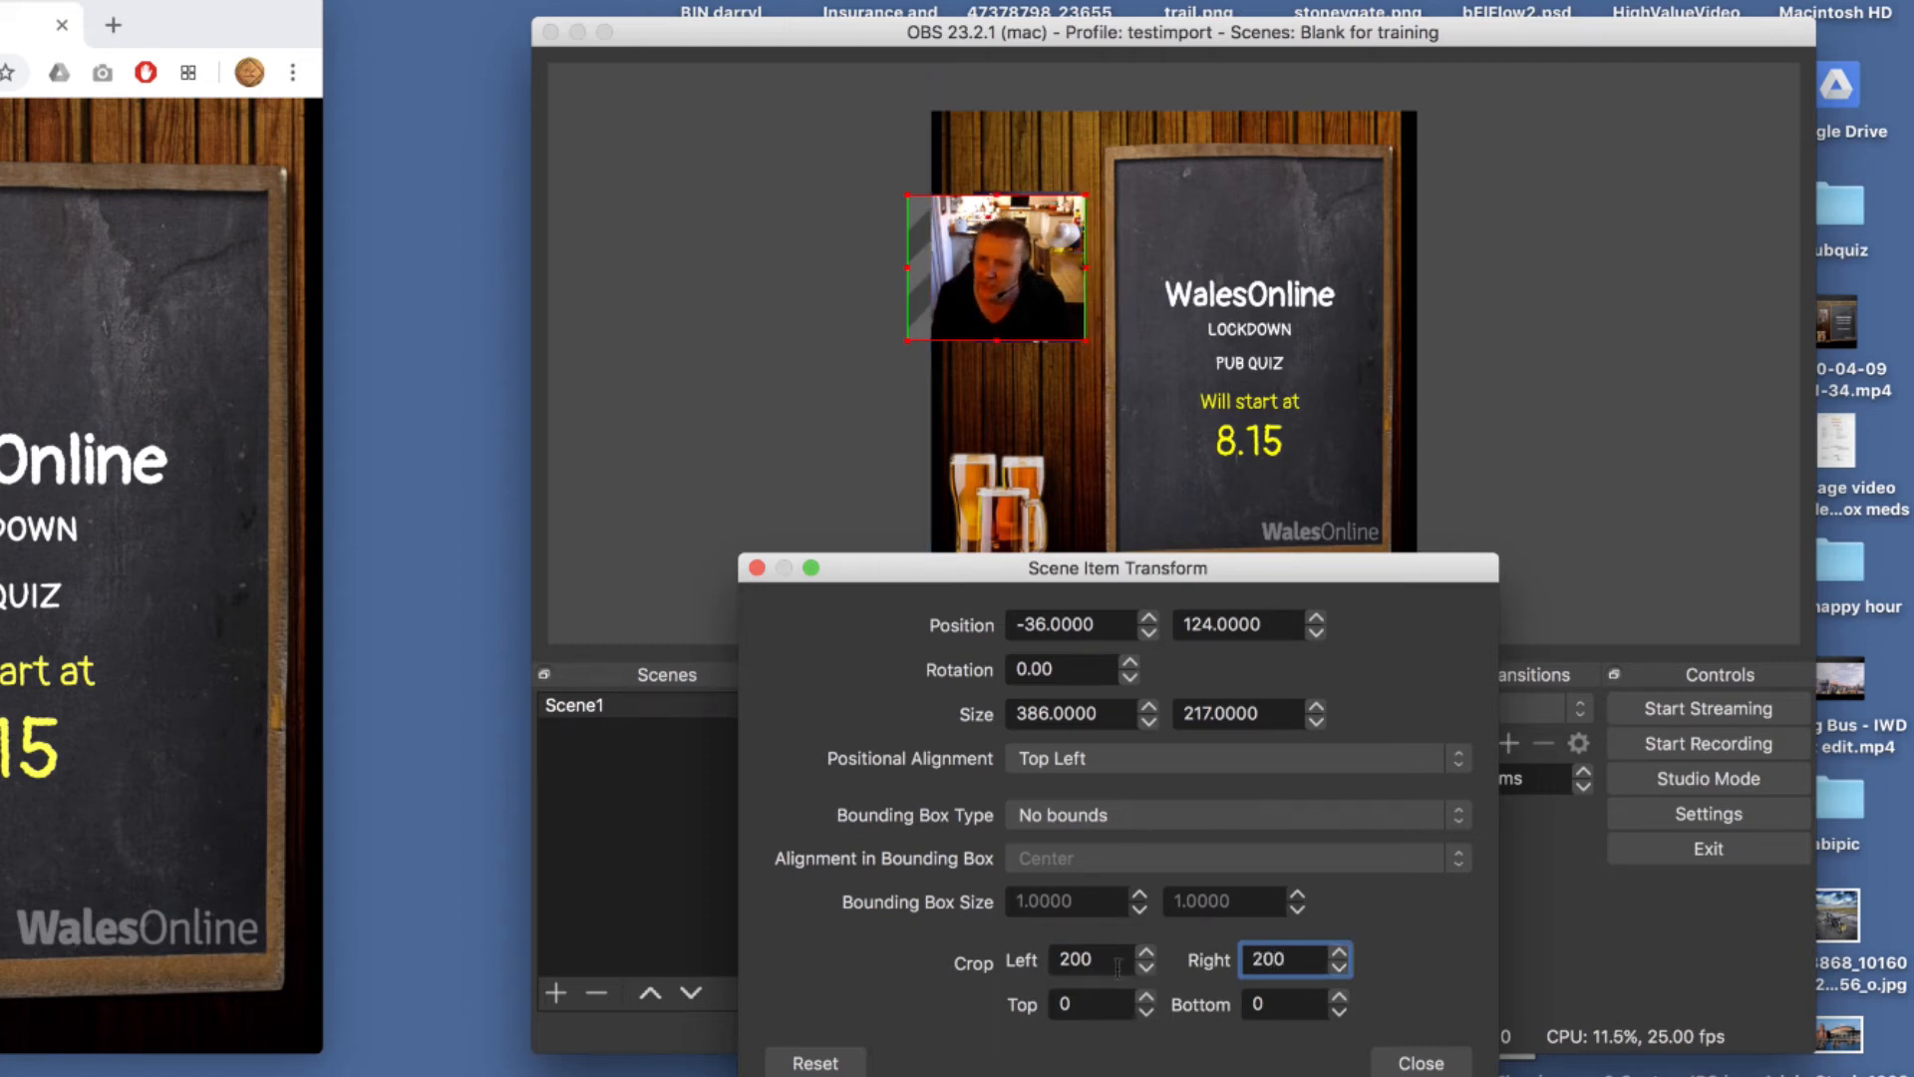
Try a crop of 300 on both the left and right sides of the dazcam source
key(shift+Tab)
text(300)
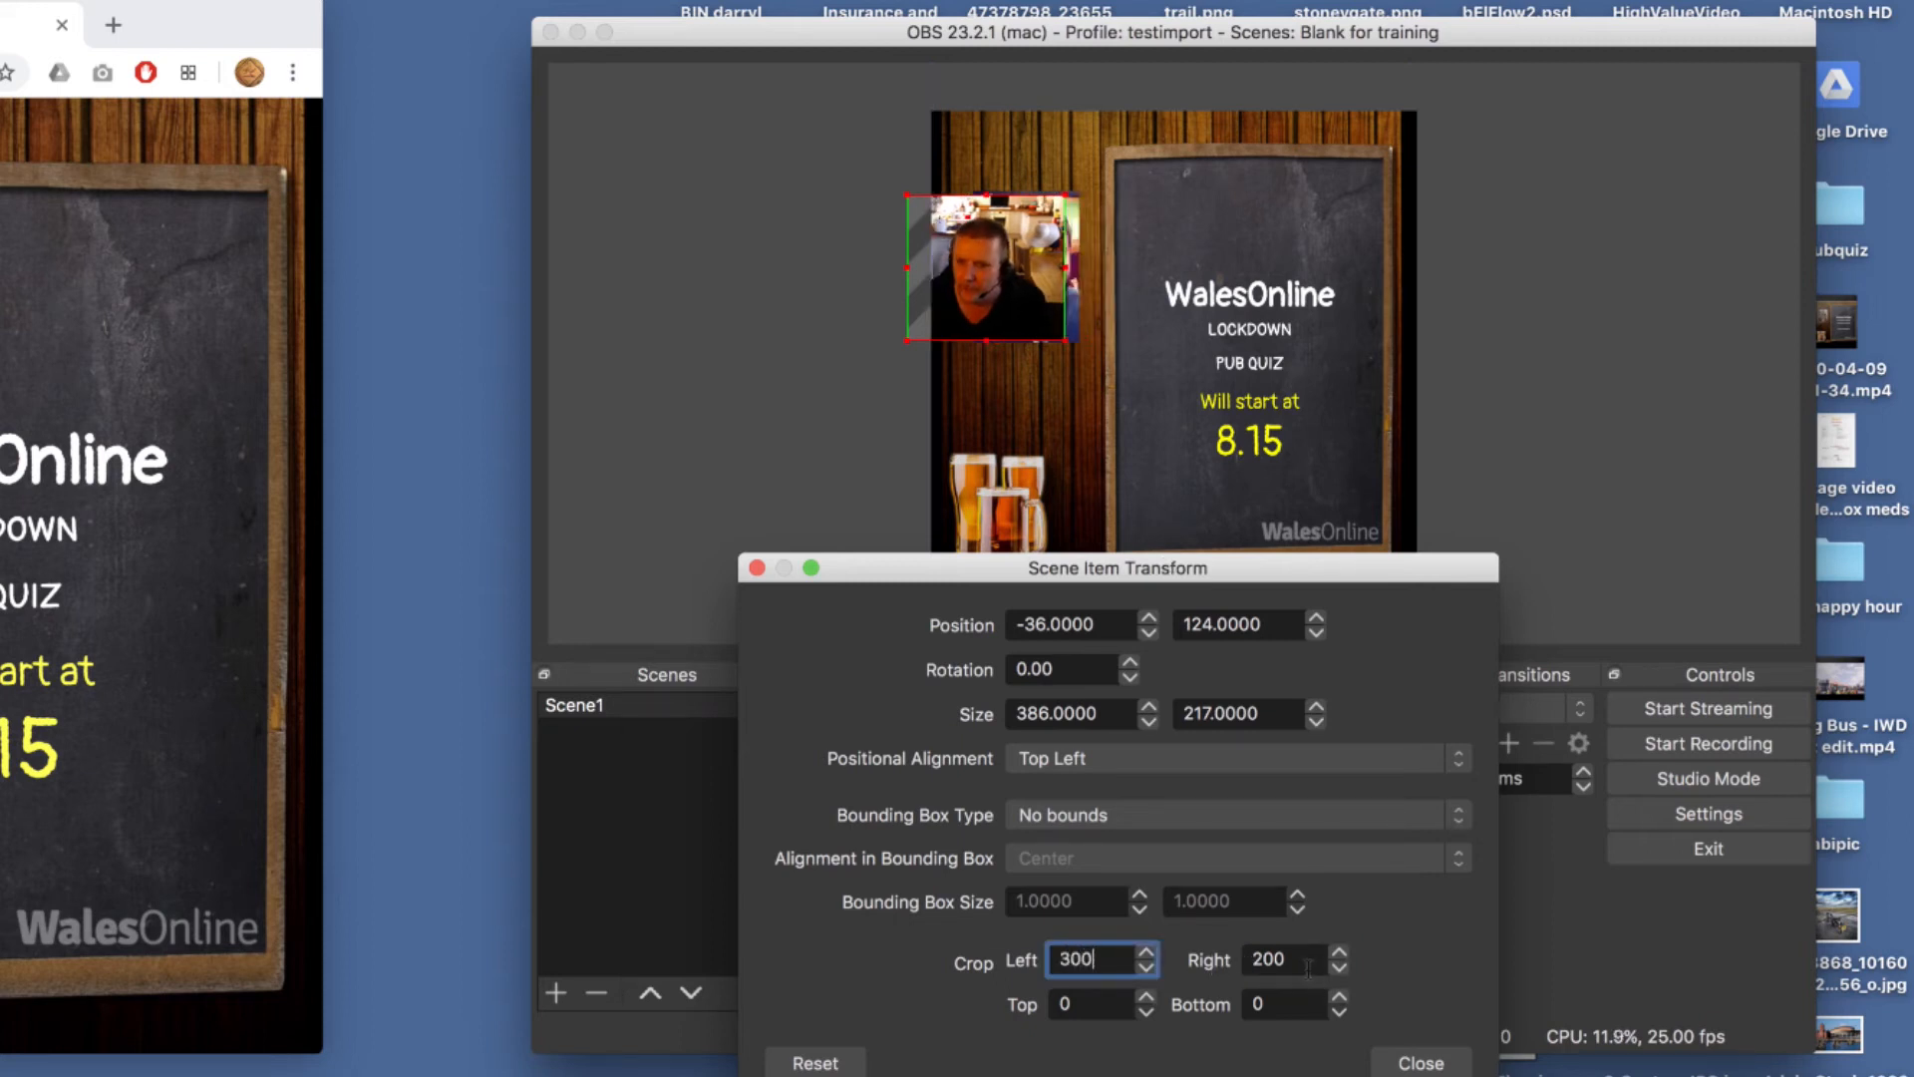
key(Tab)
text(300)
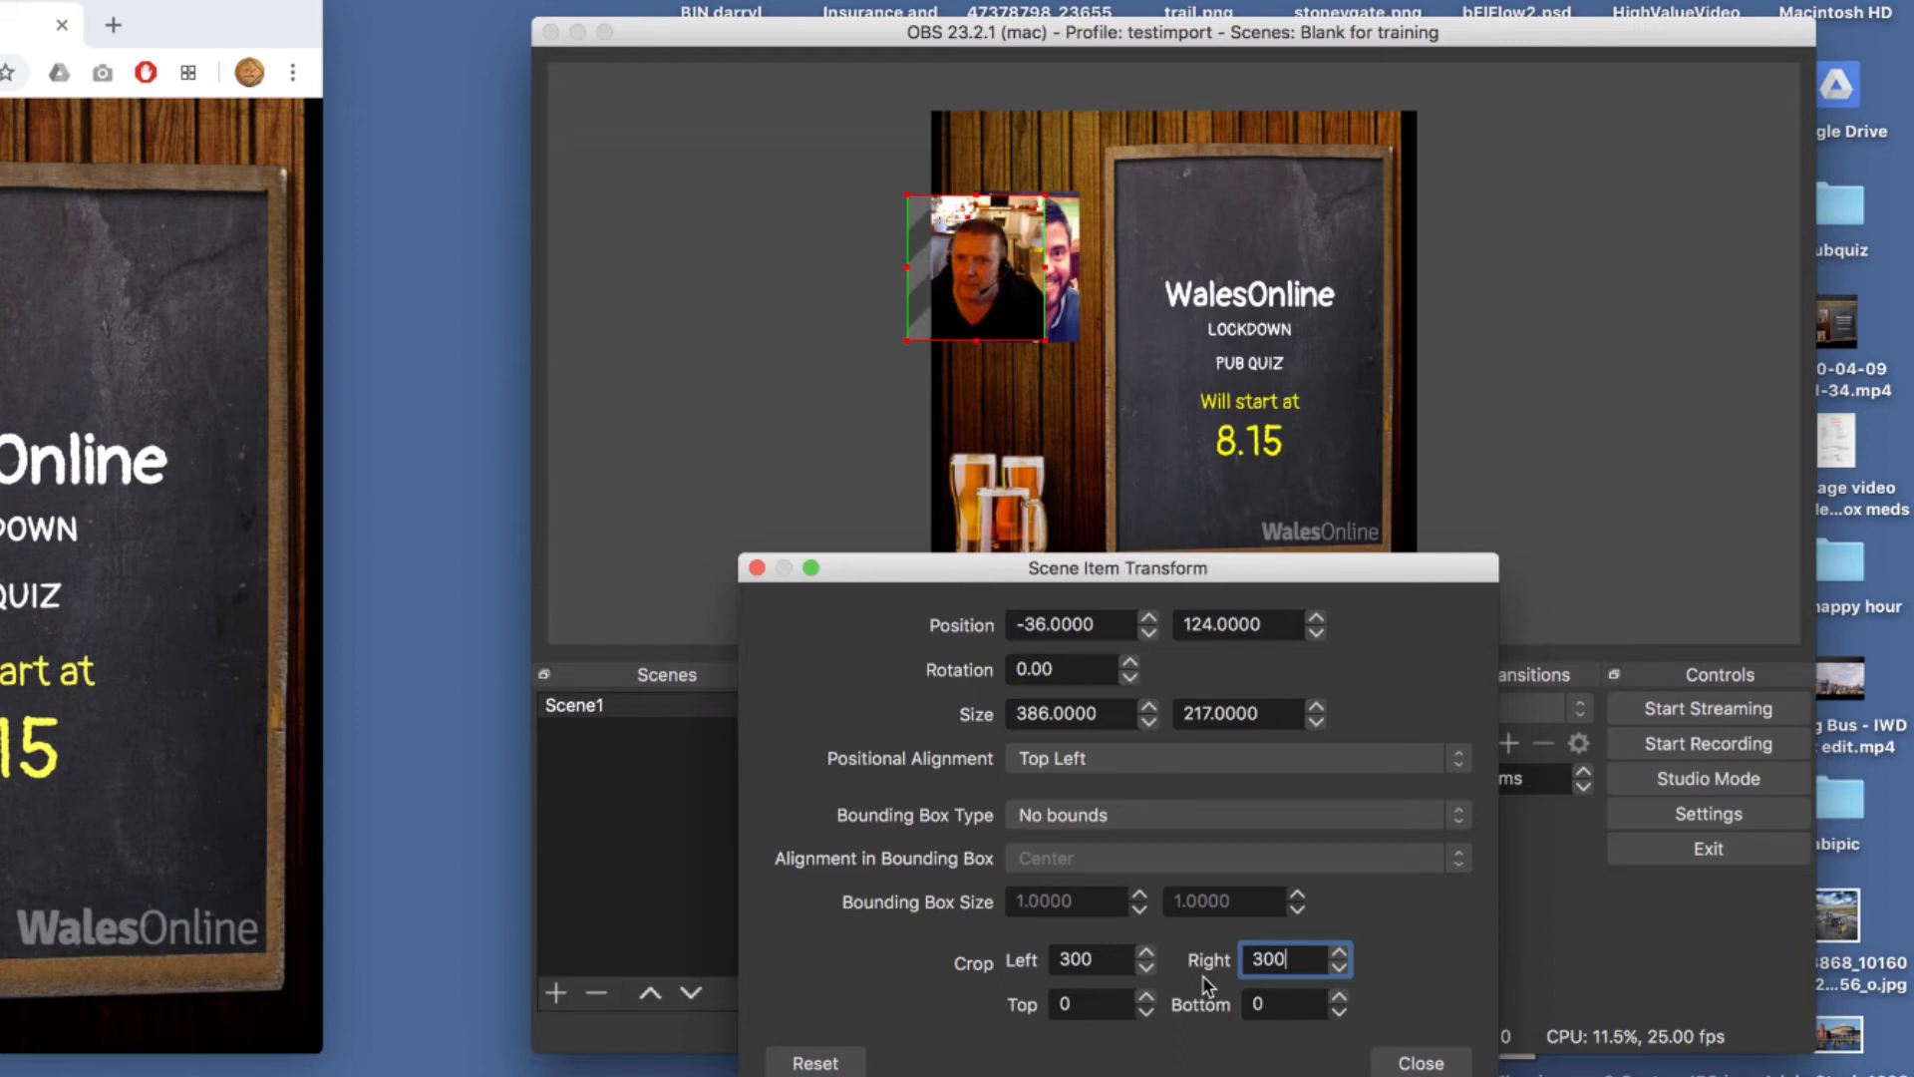
Set the left and right crops of the dazcam source to 310 and move the webcam image over the presenter photo
key(shift+Tab)
text(310)
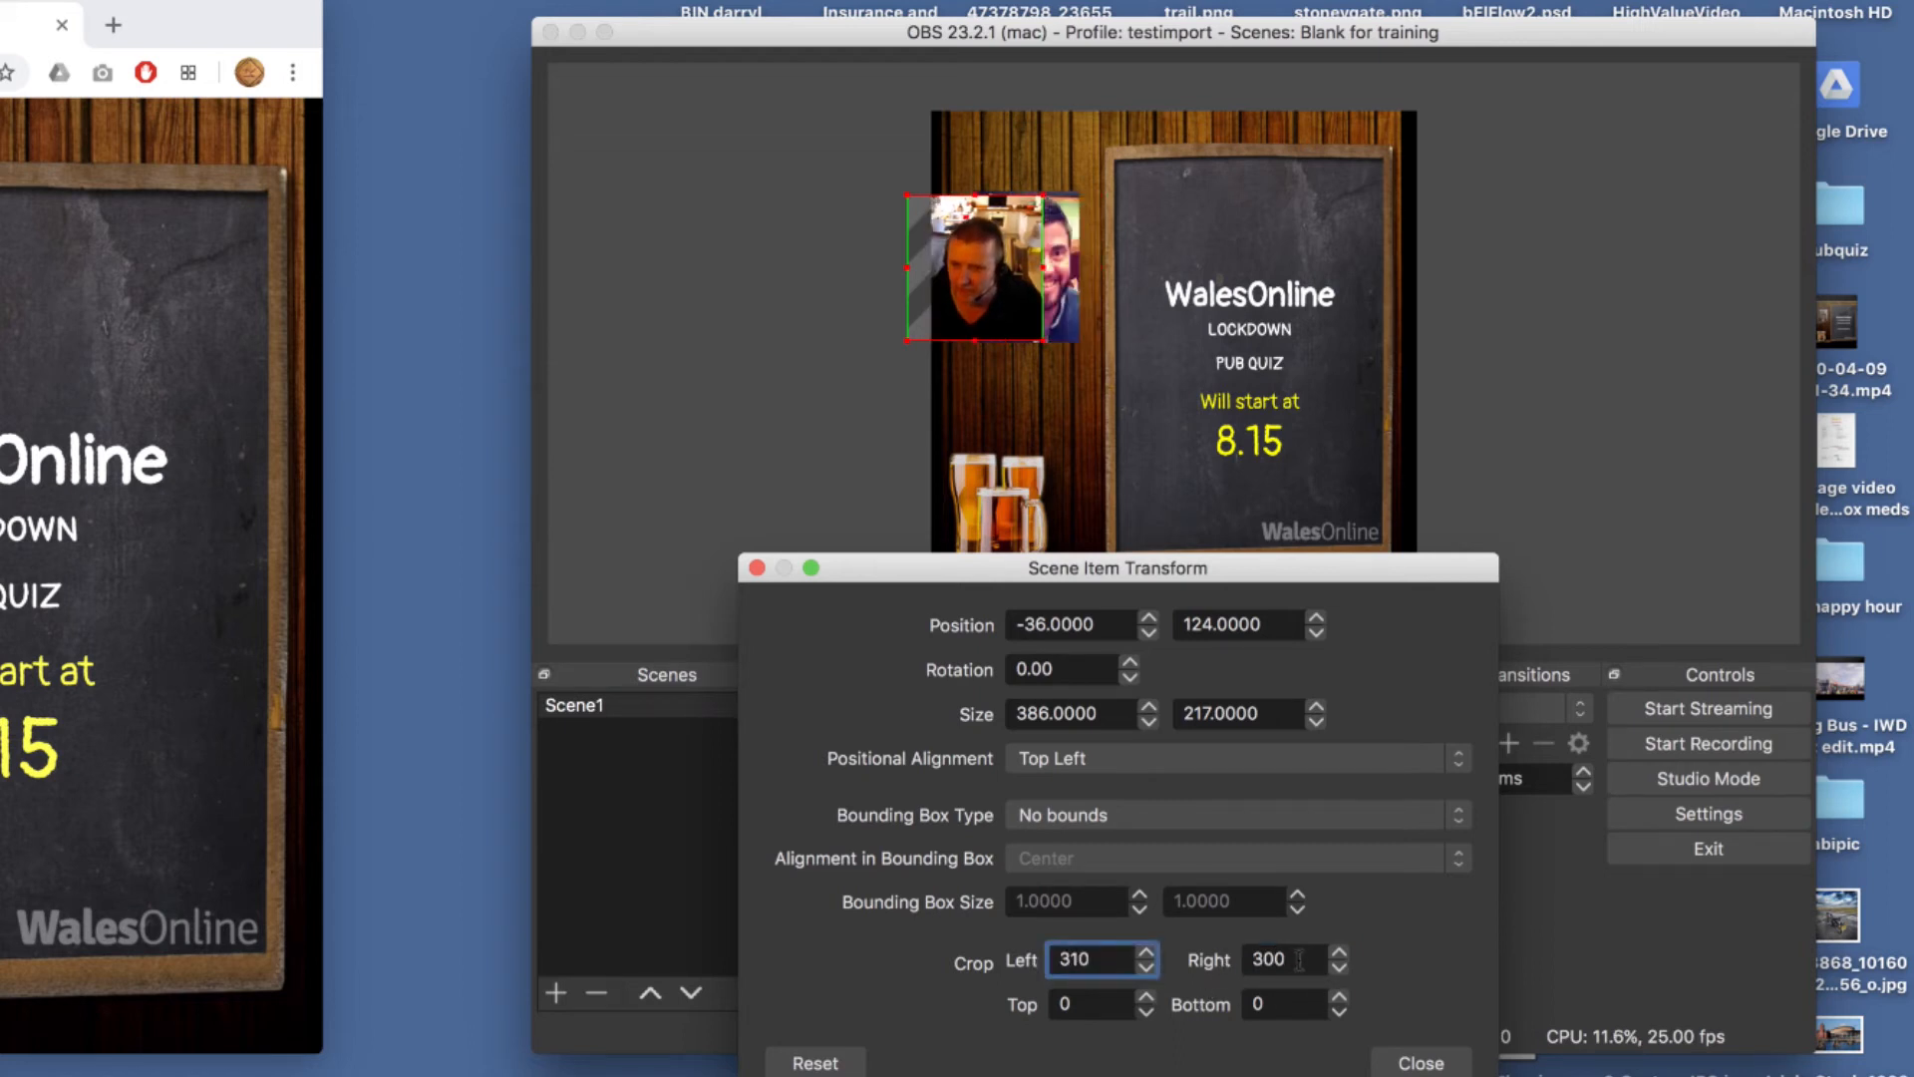
key(Tab)
text(310)
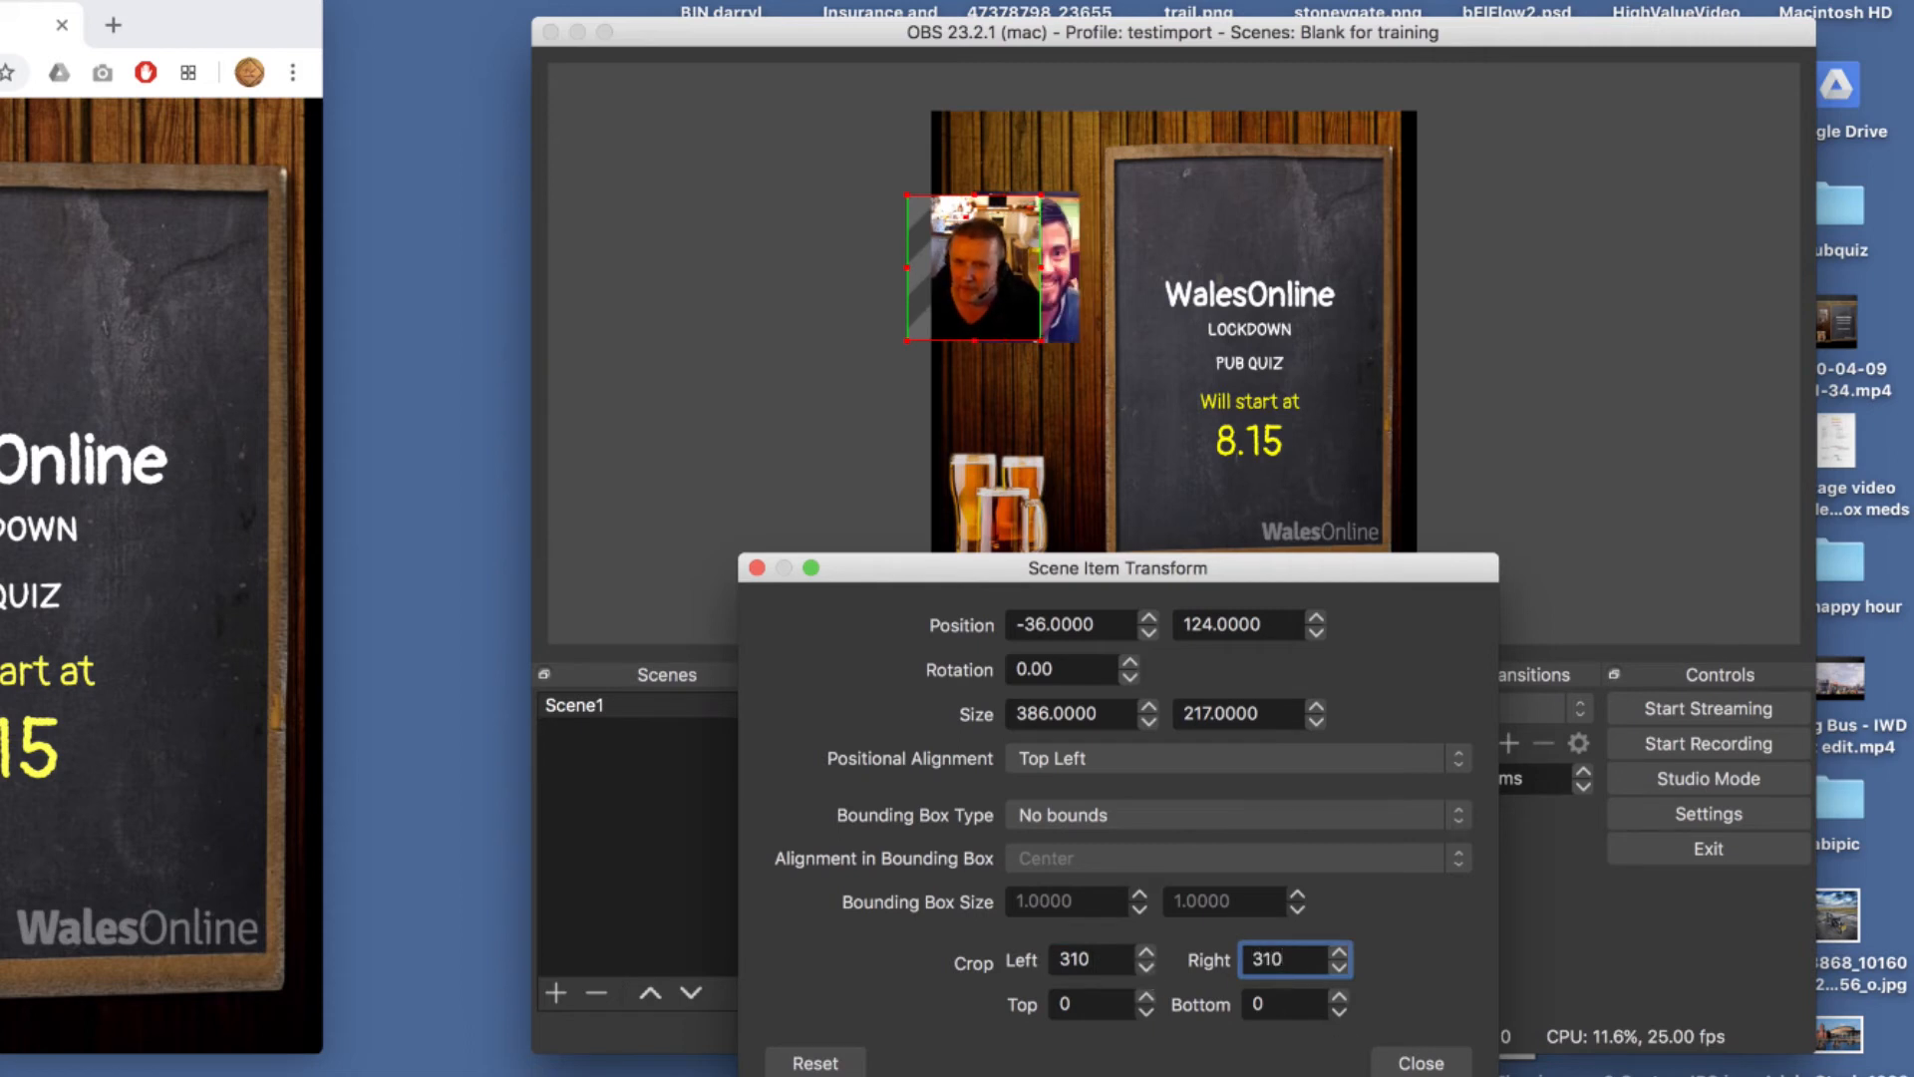
click(1421, 1063)
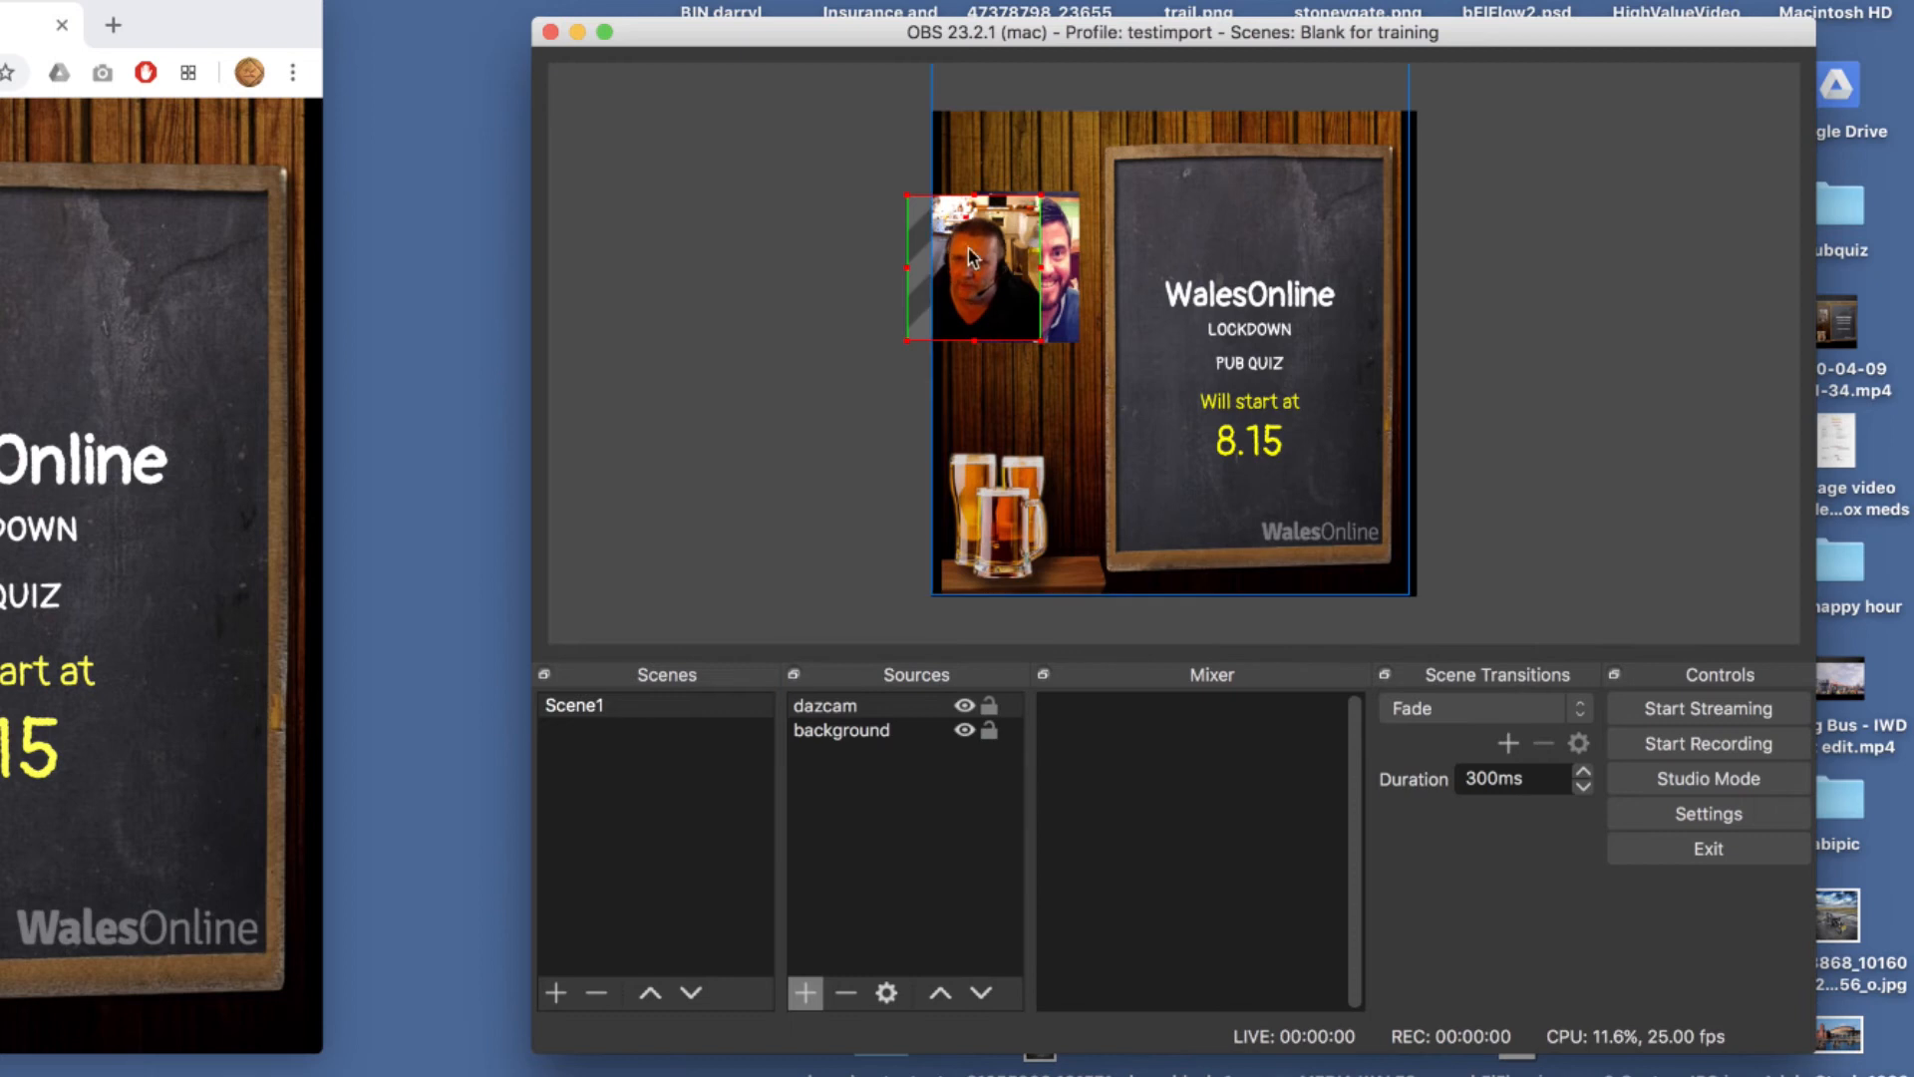
drag(969, 257, 1021, 254)
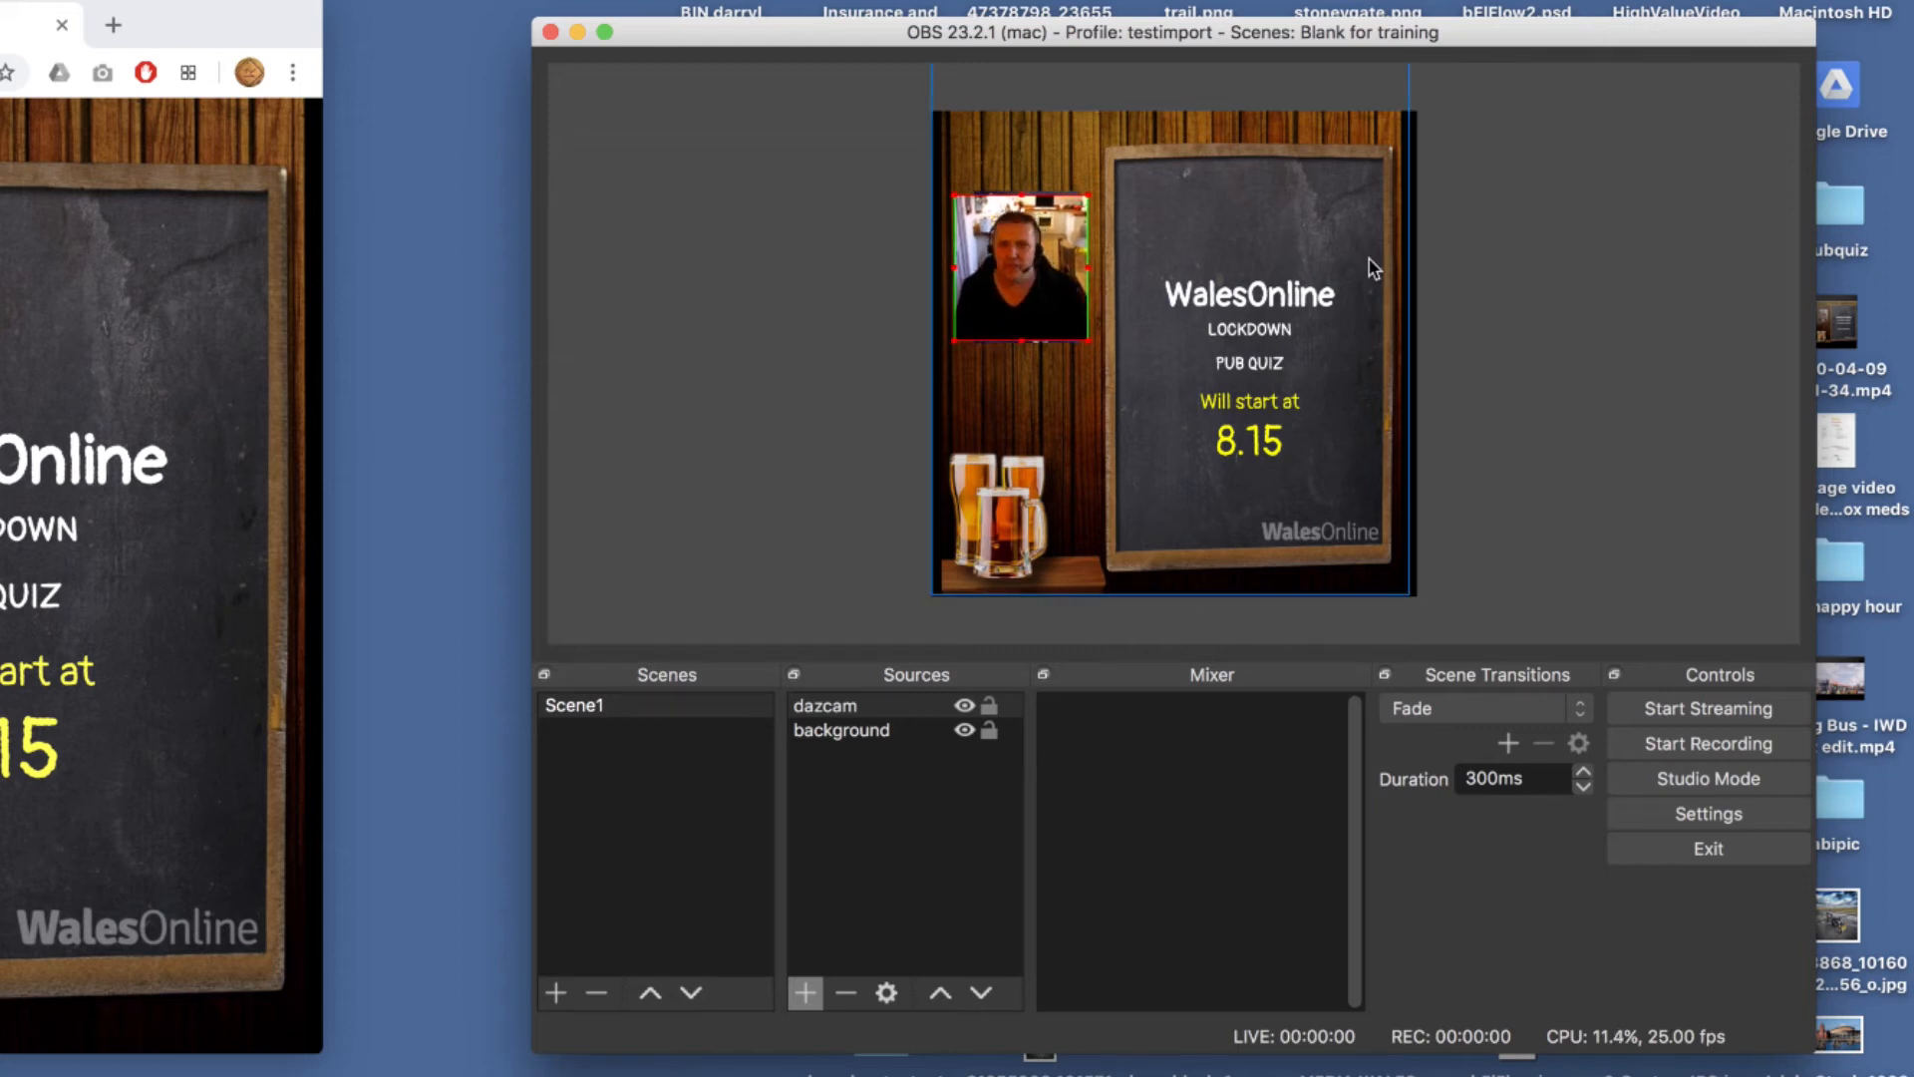
click(1498, 331)
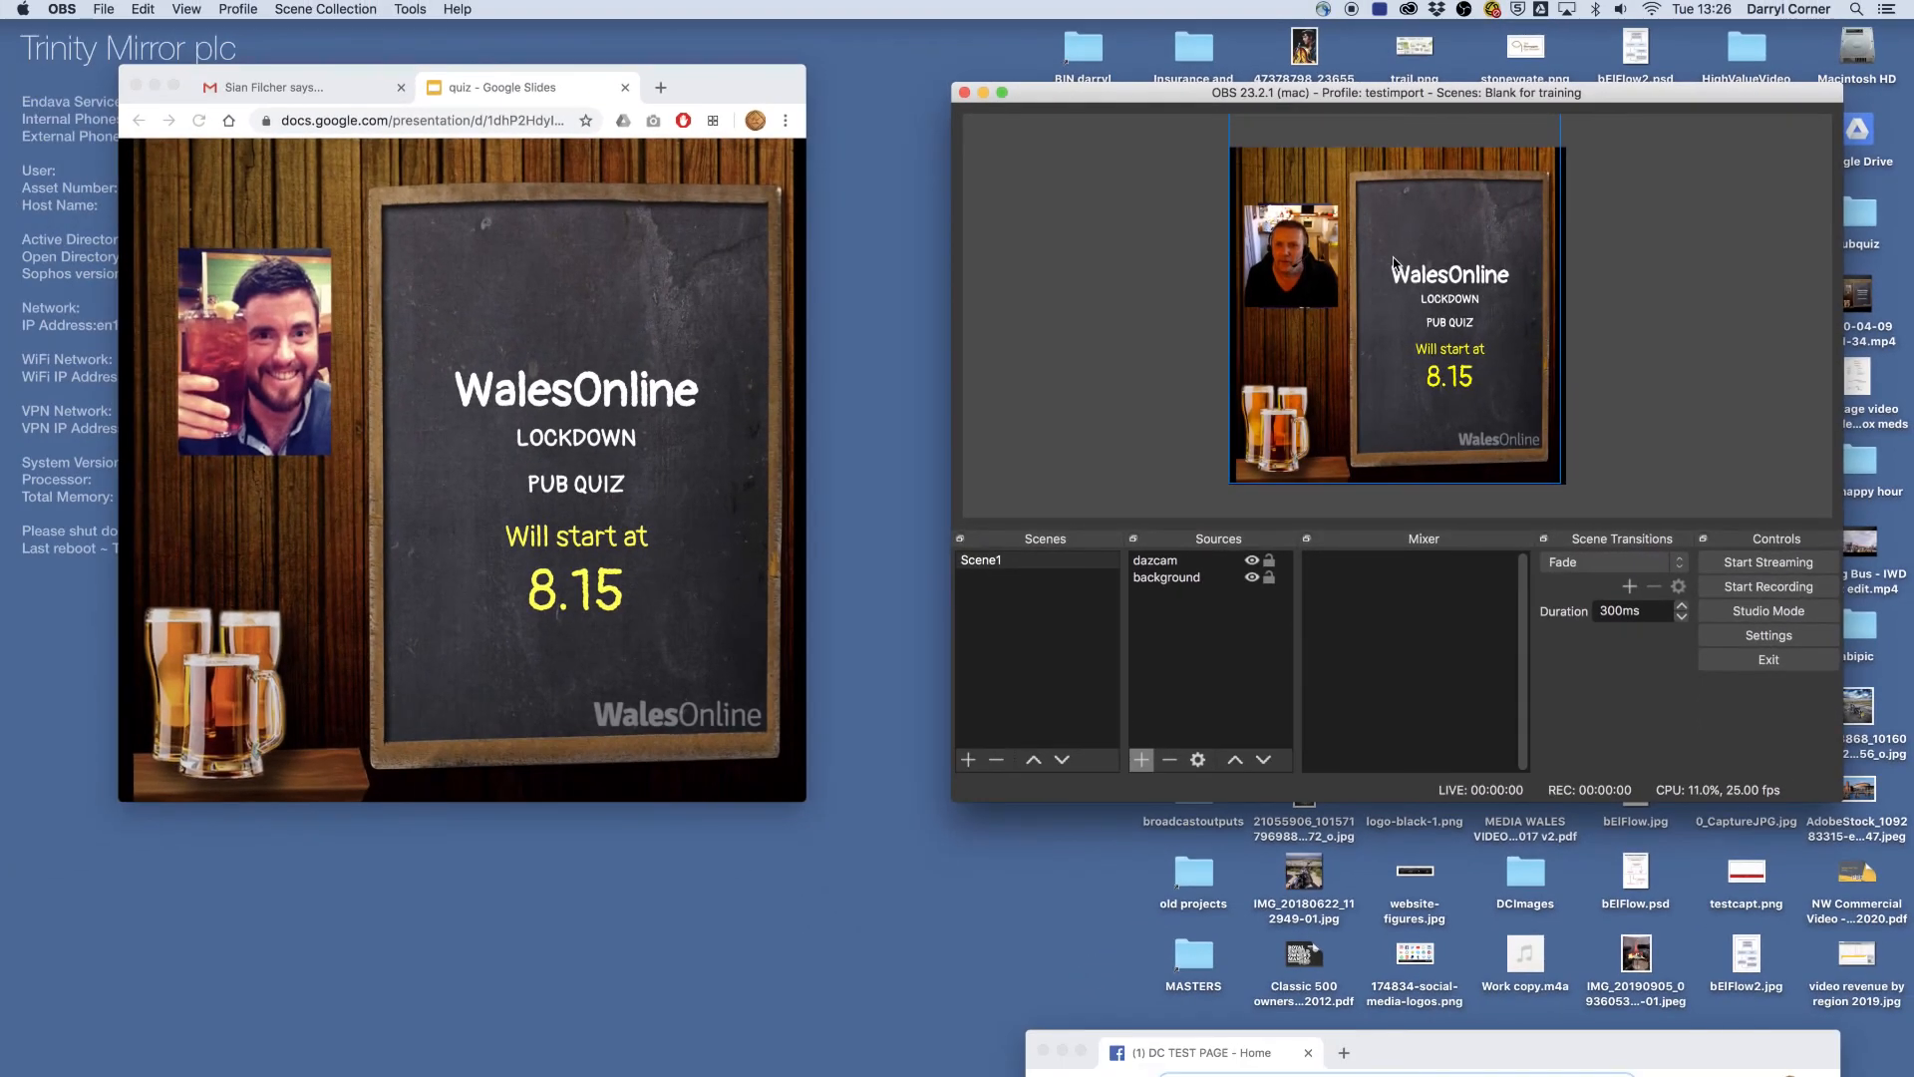
Switch to the Chrome quiz window and advance the slides to question 2 of Round 1: Wales, checking the OBS preview
drag(725, 87, 768, 79)
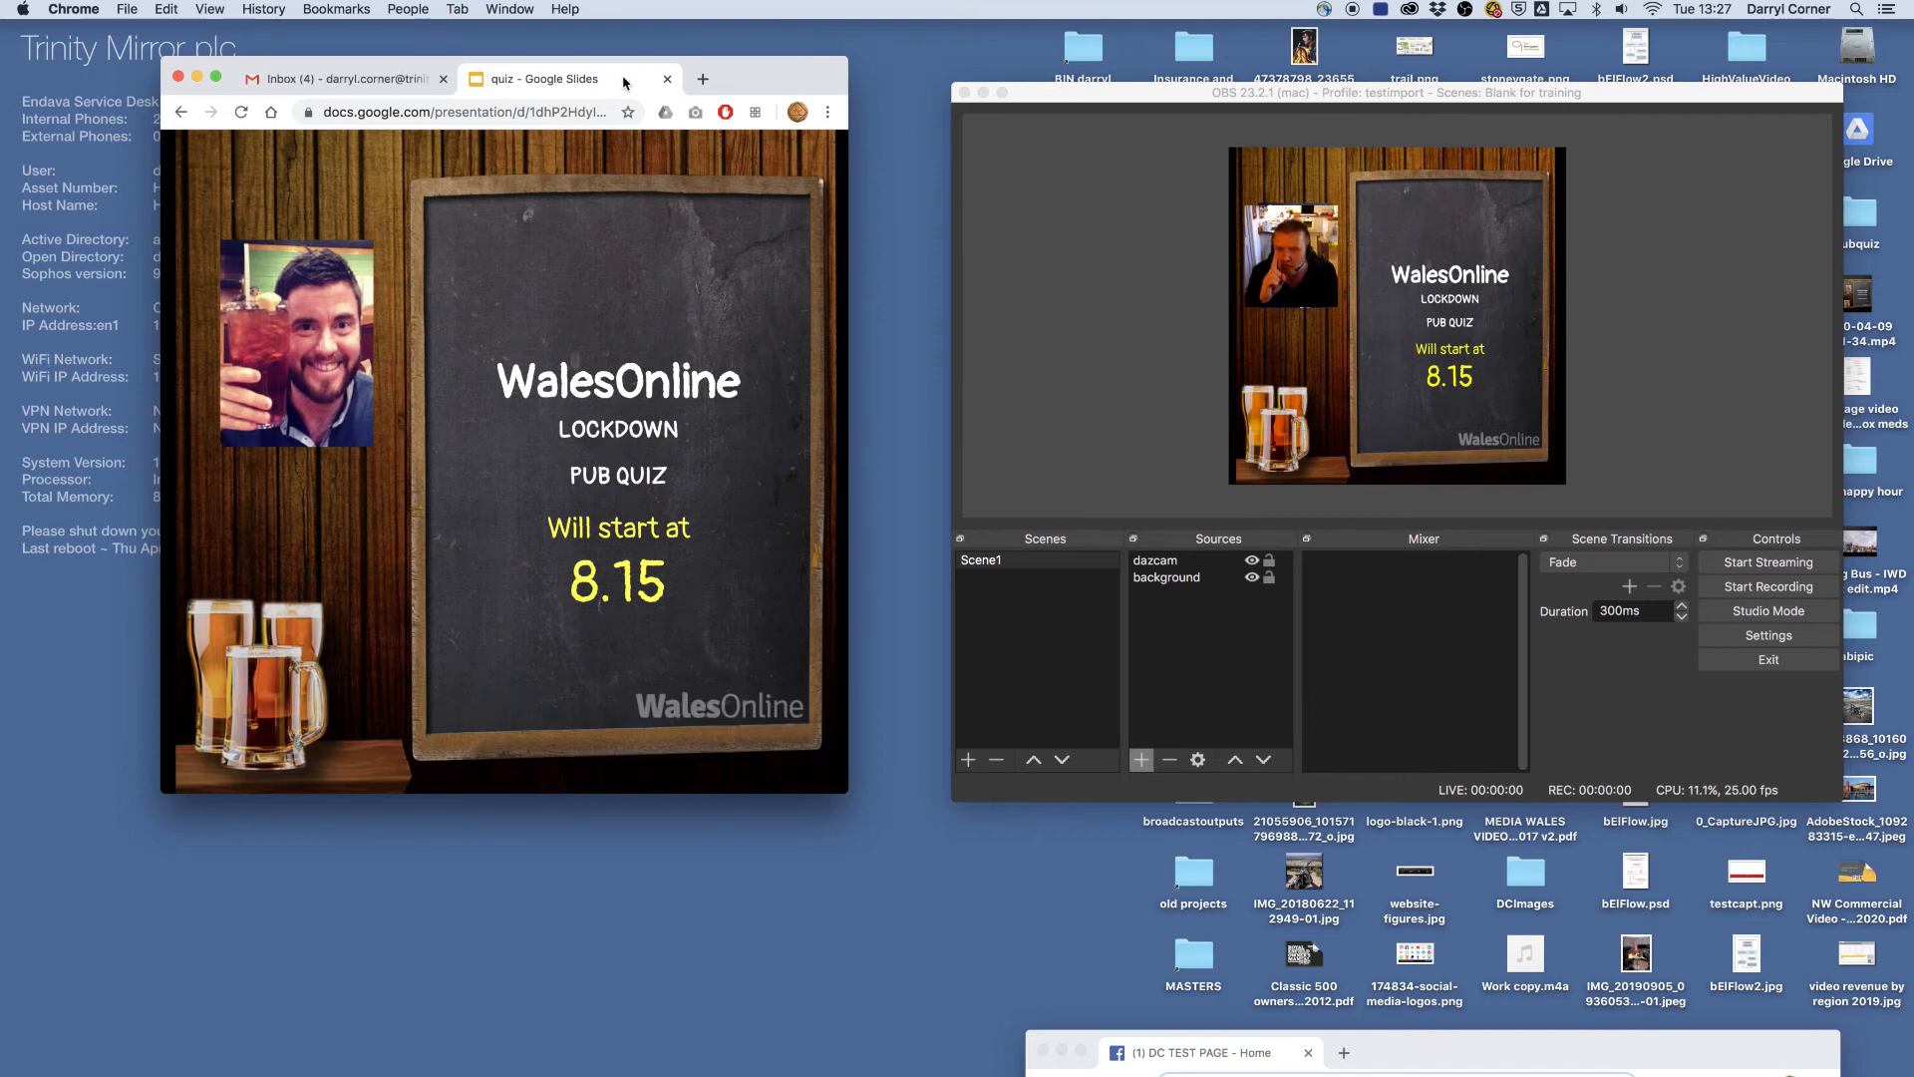
key(Right)
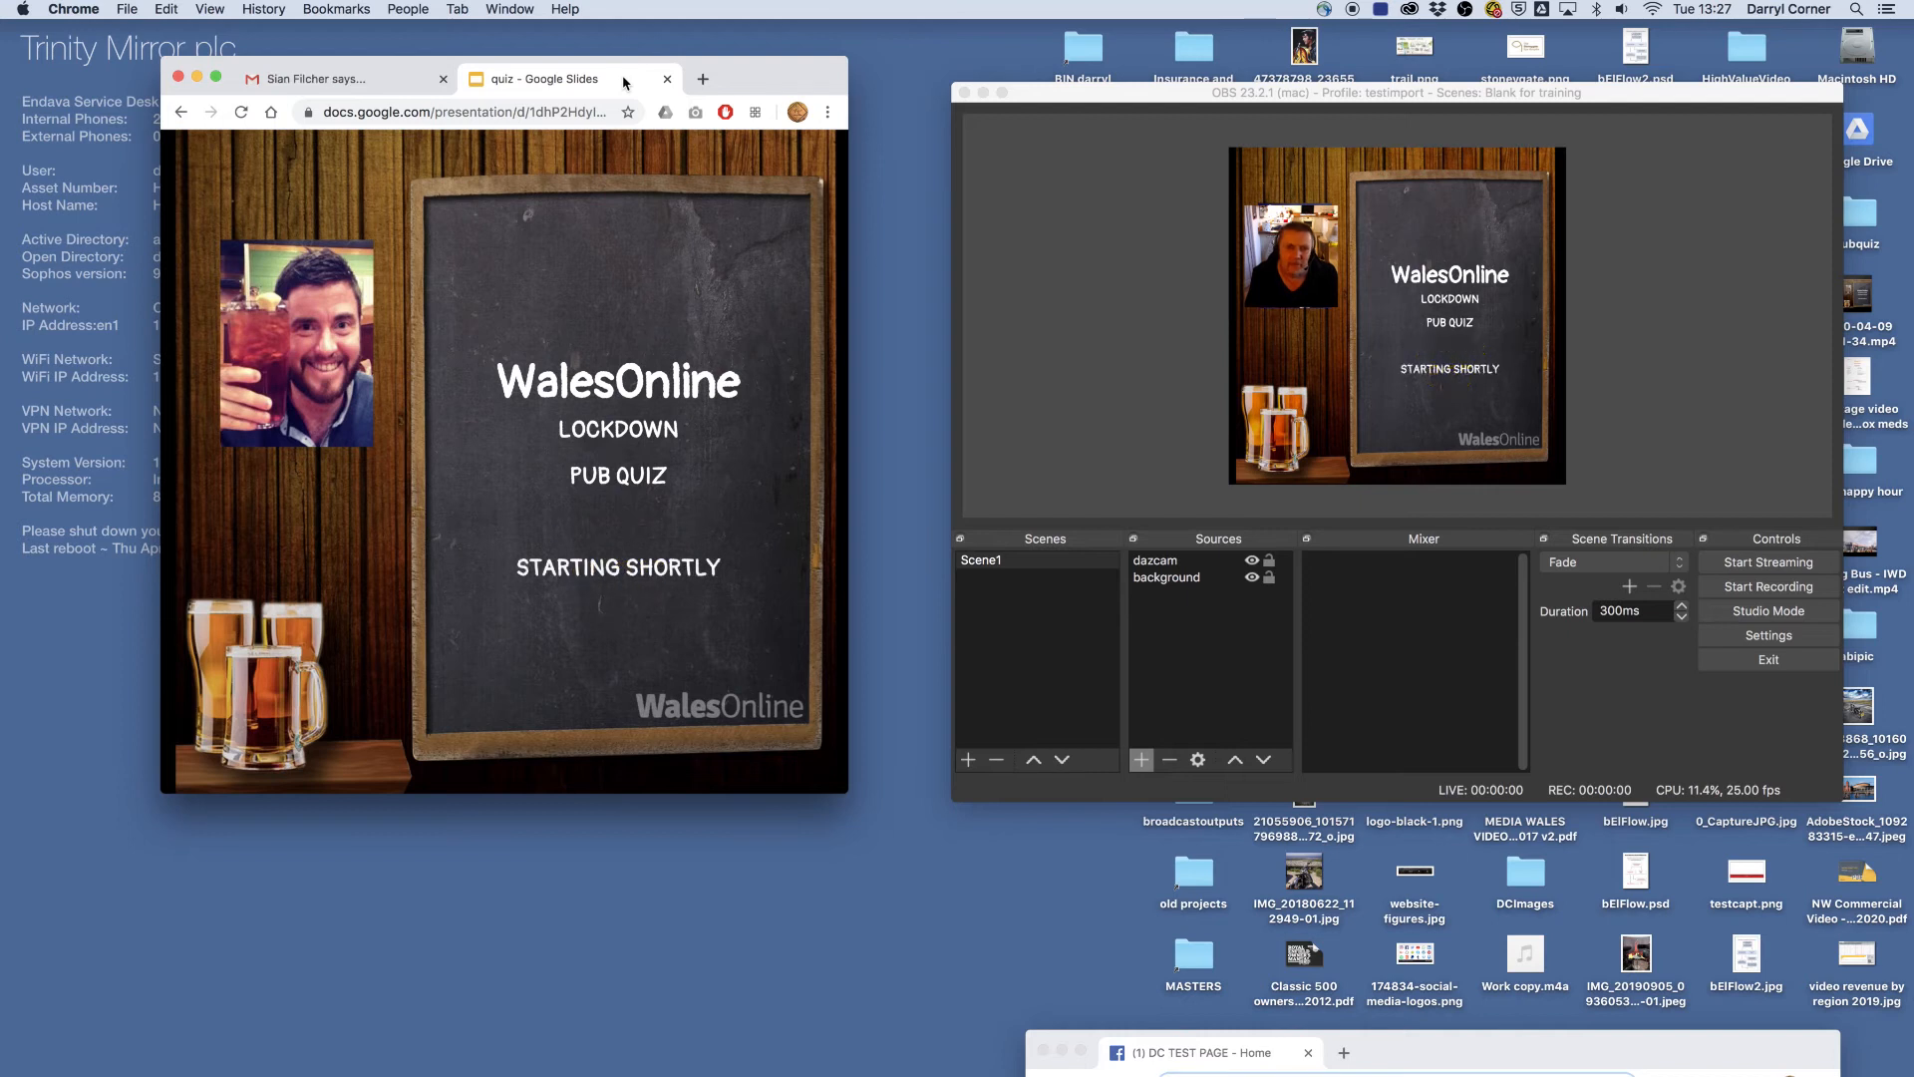
key(Right)
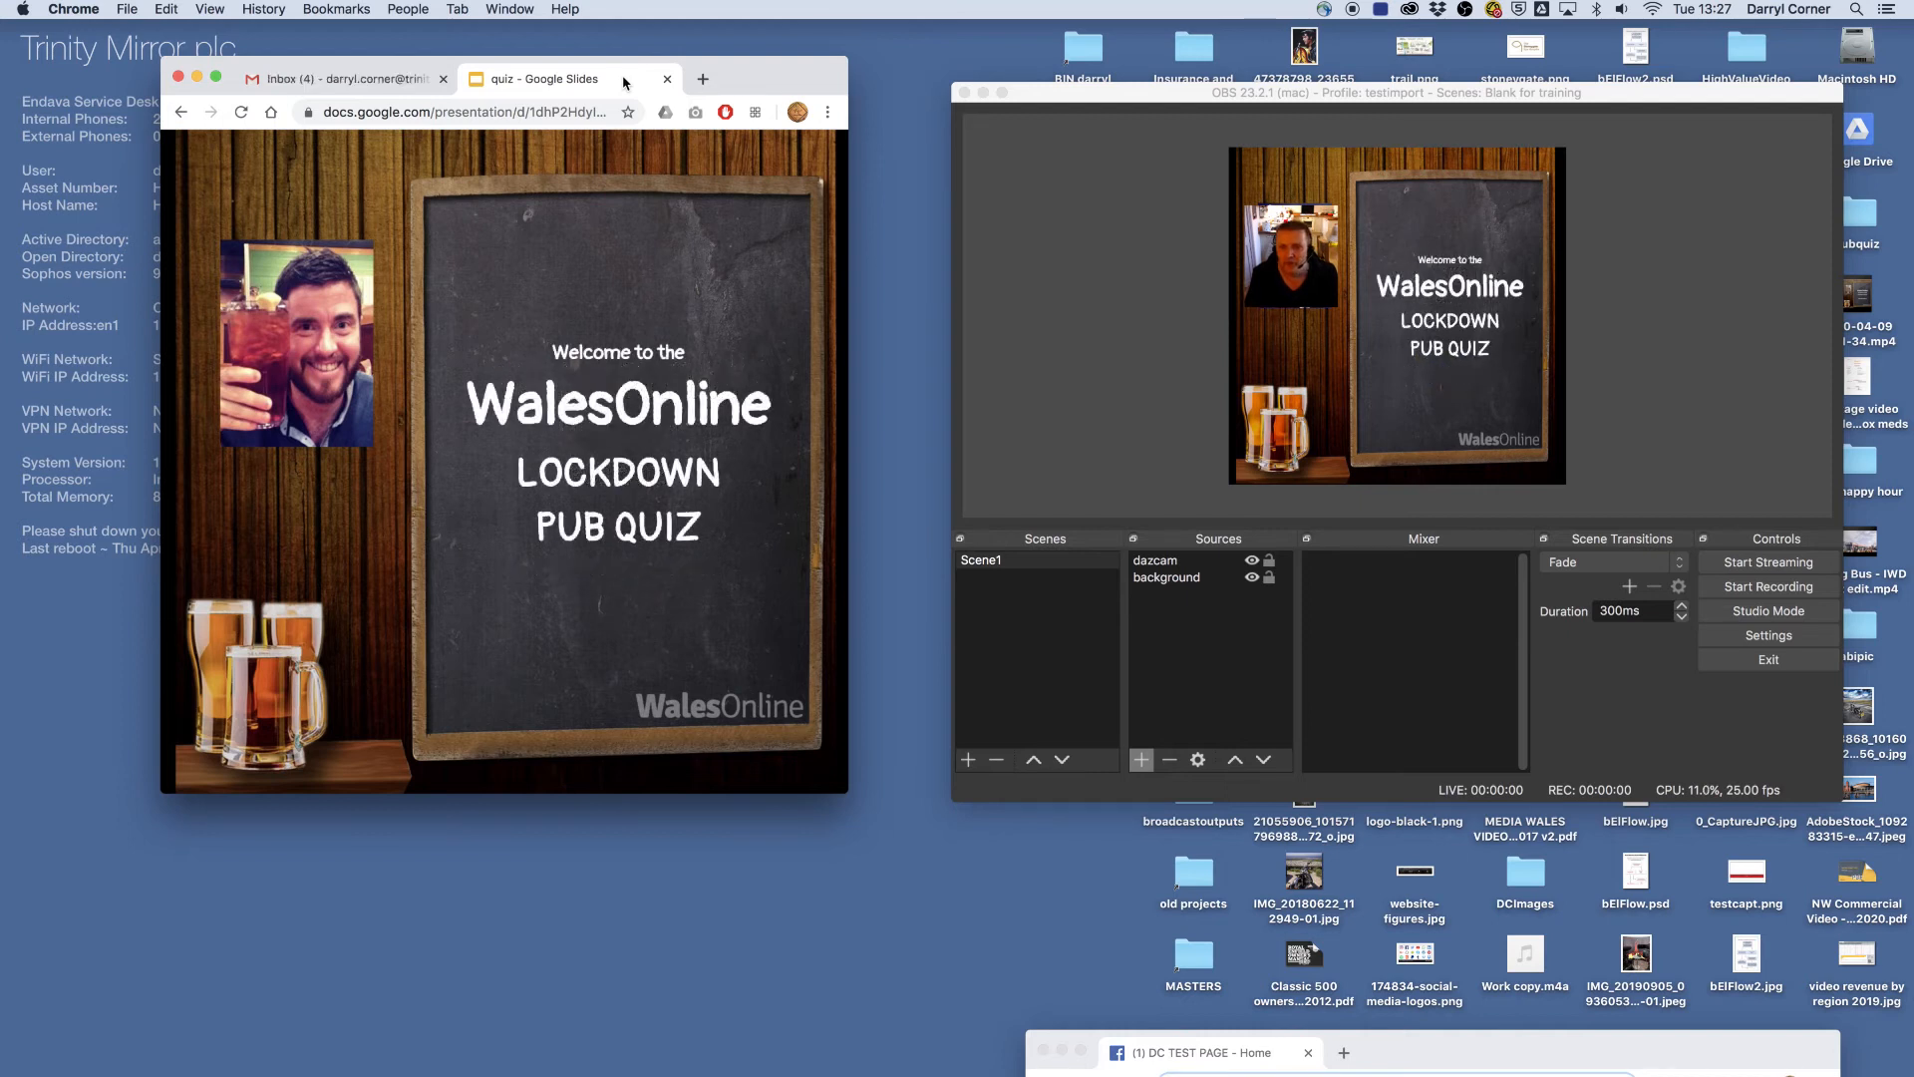
key(Right)
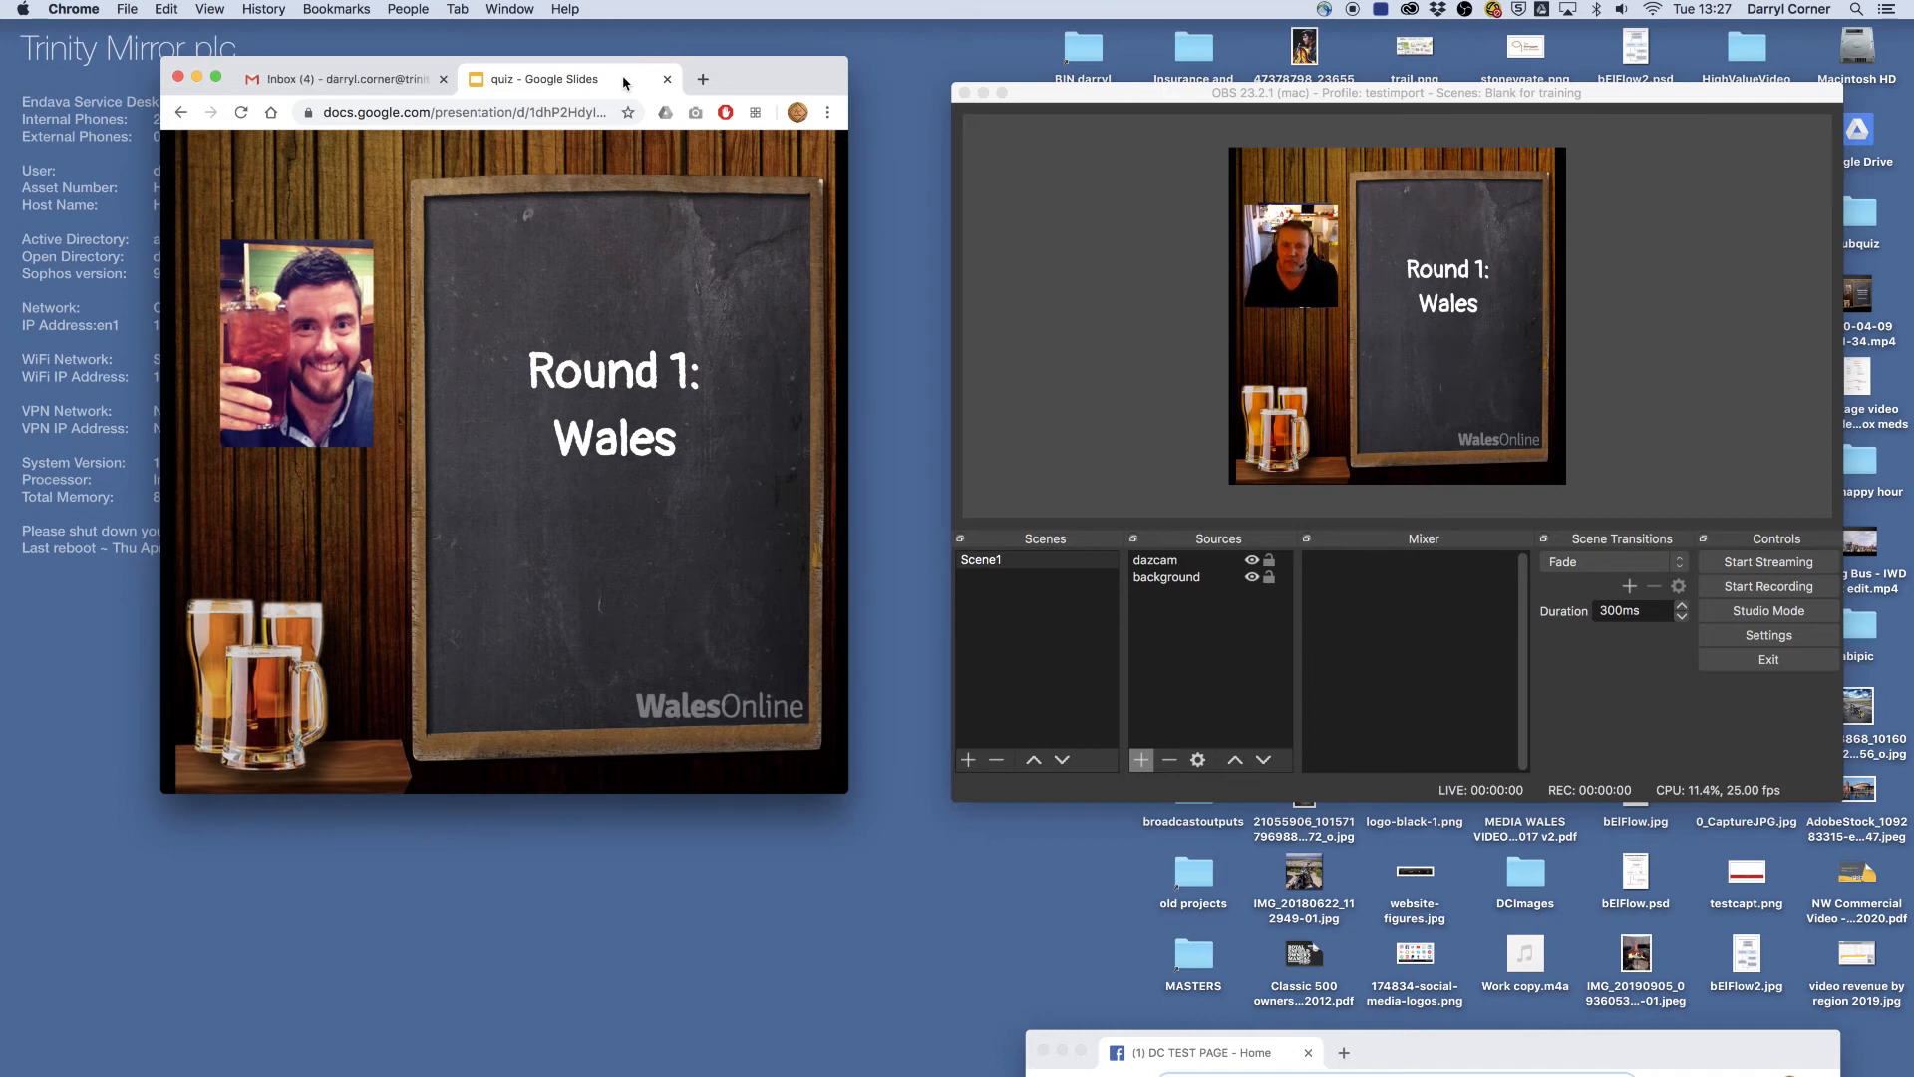
key(Right)
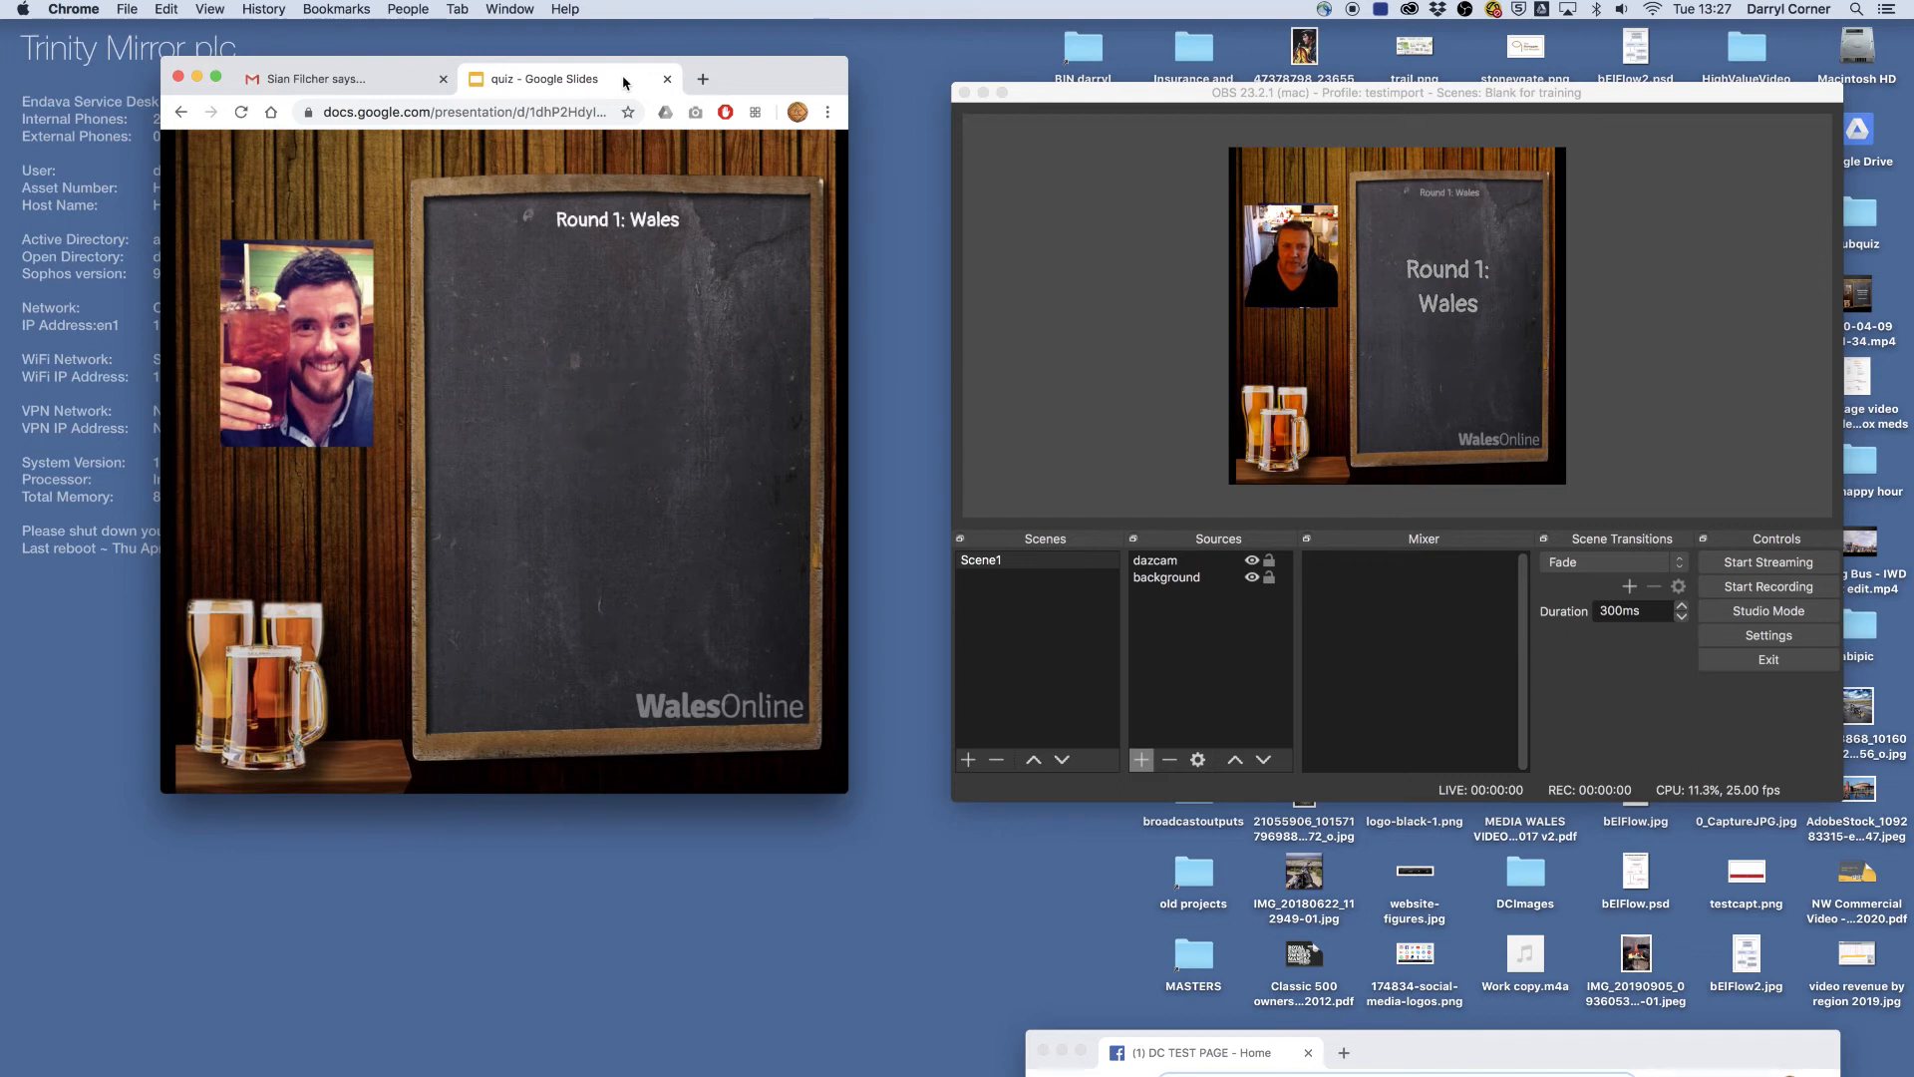
key(Right)
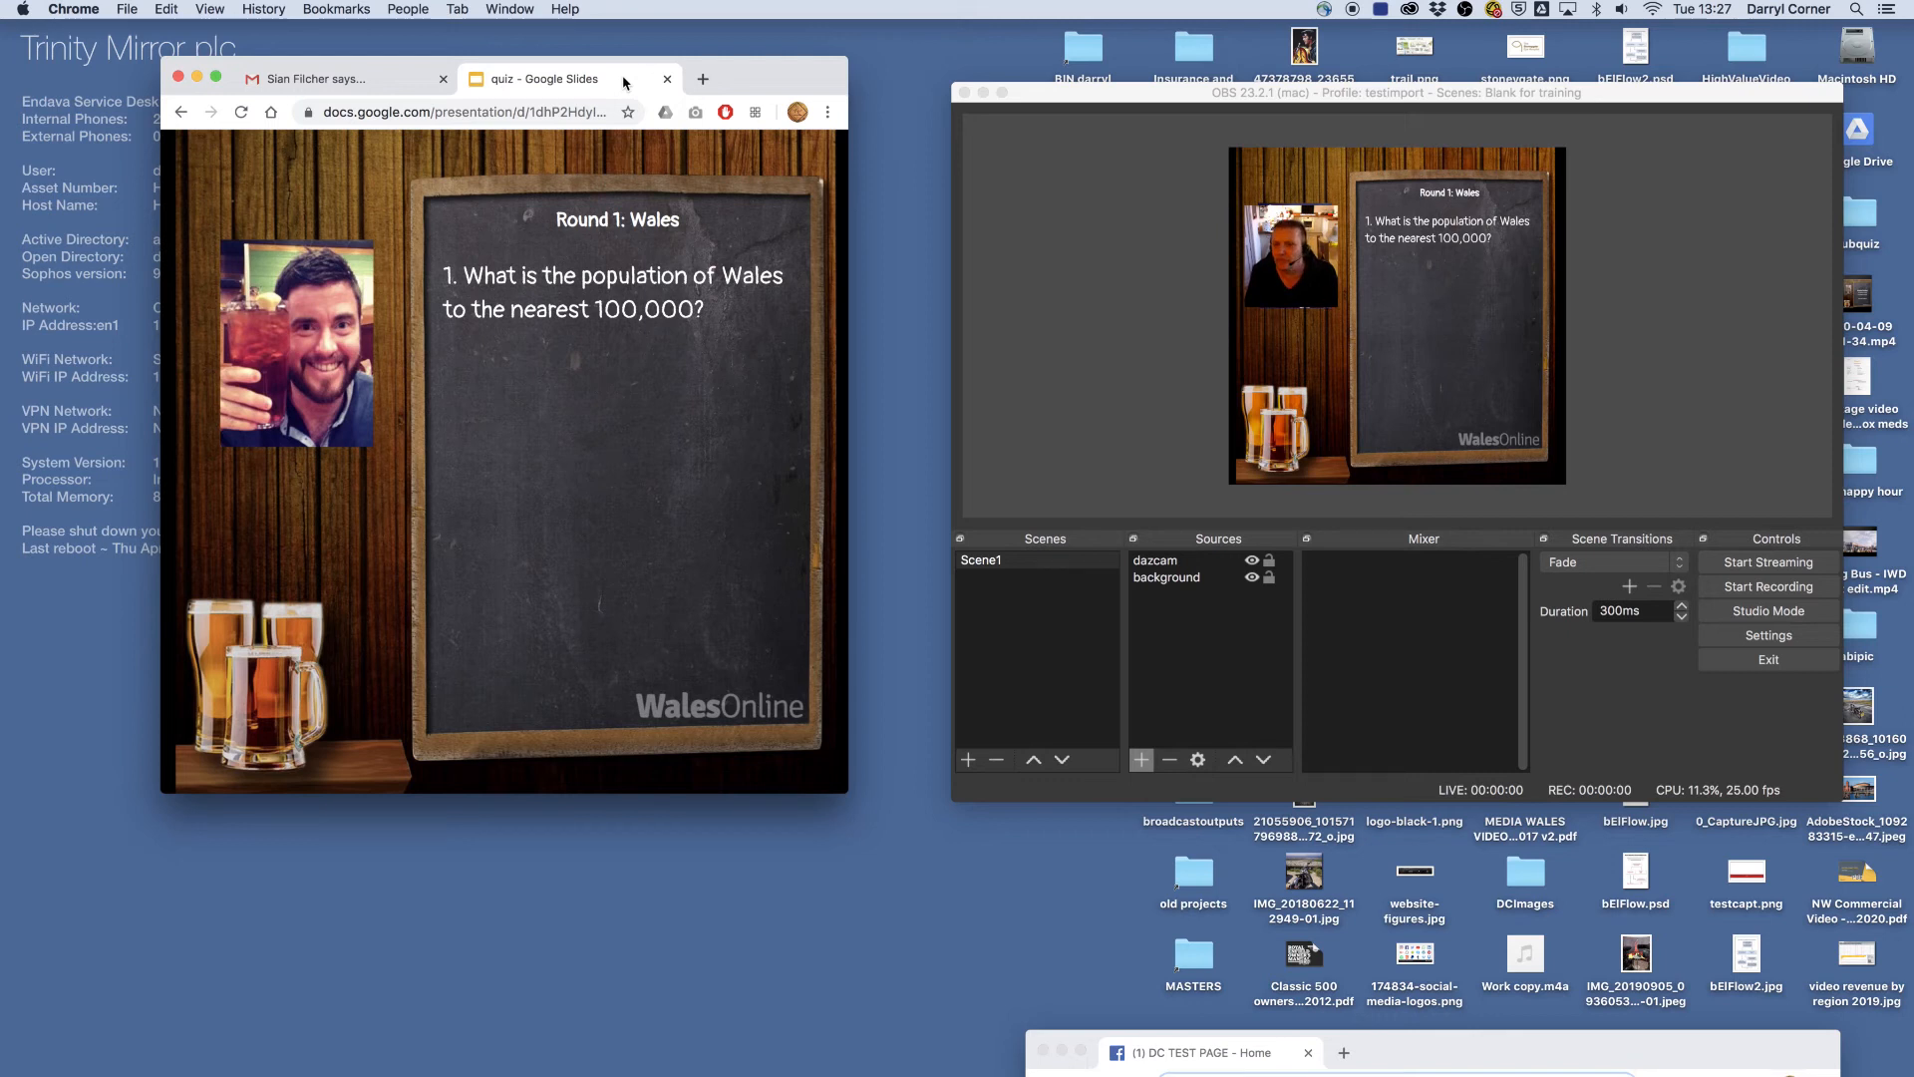
key(Right)
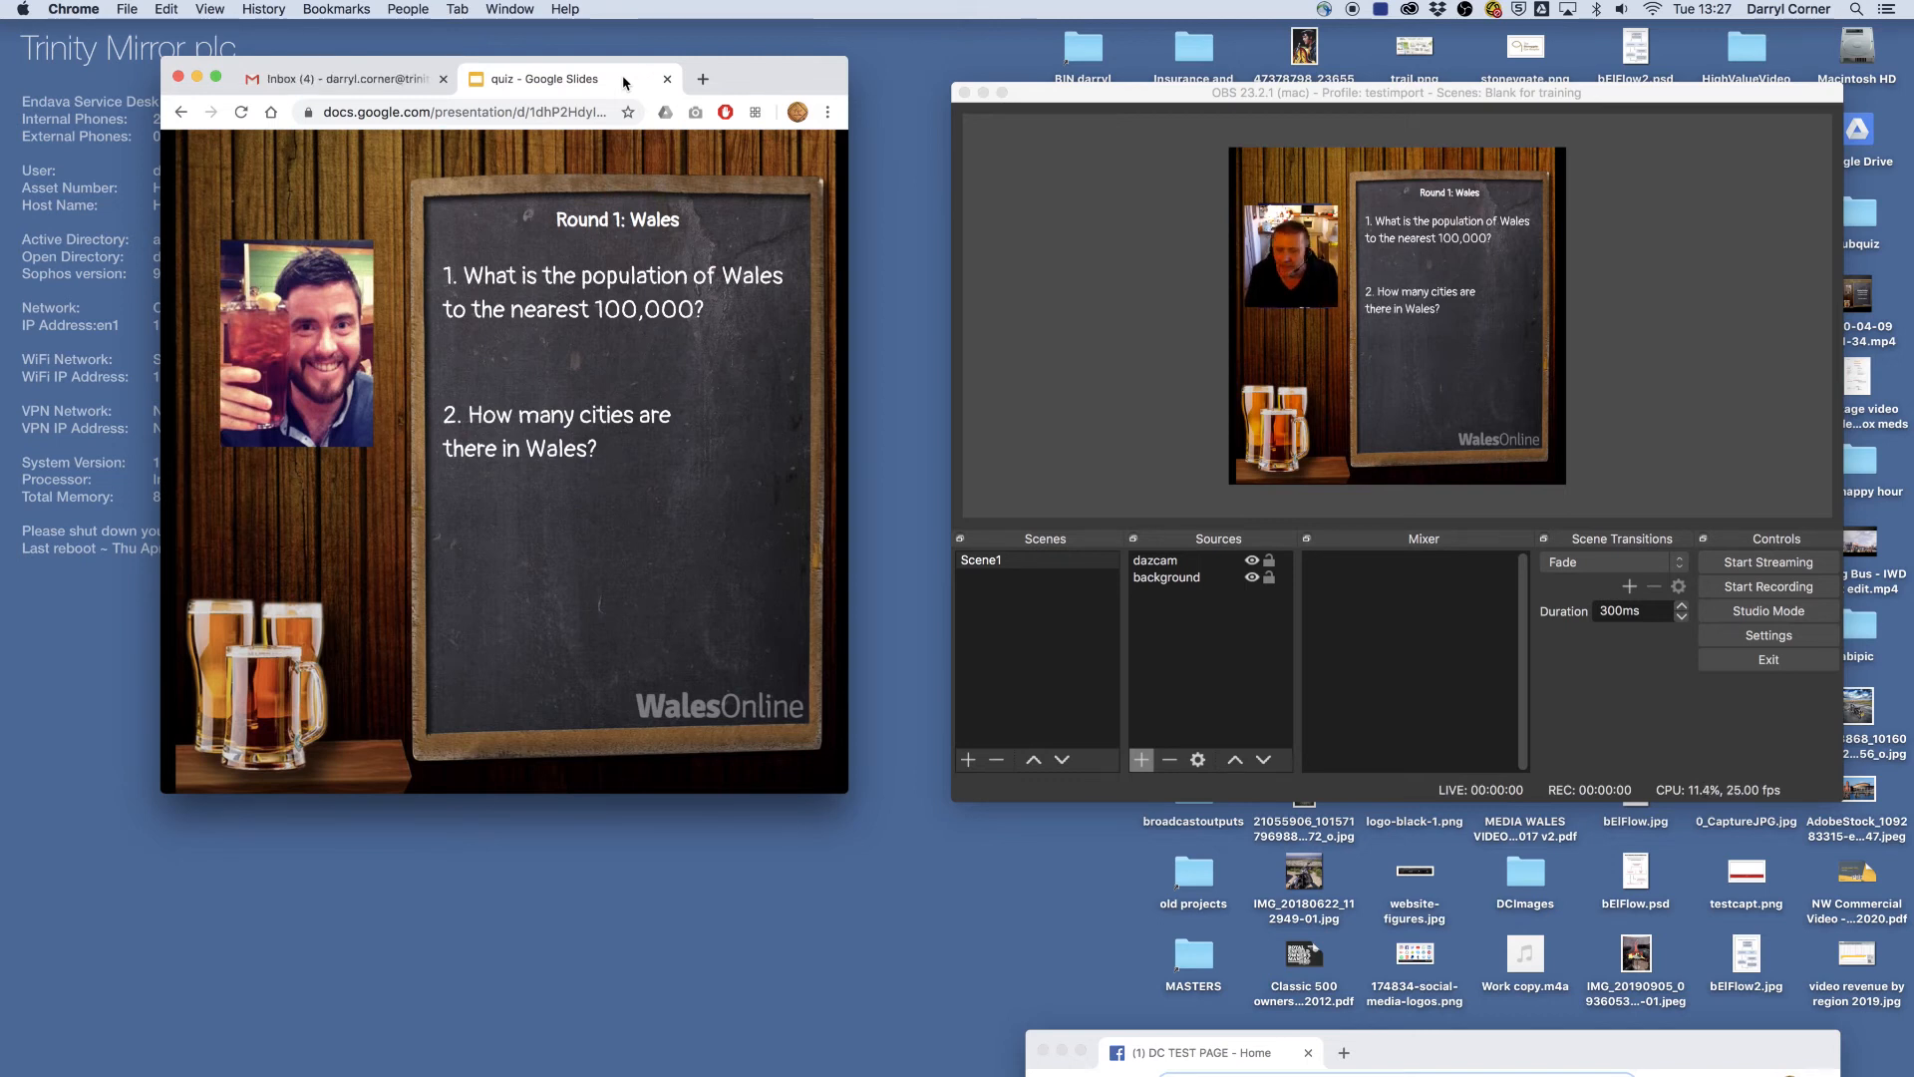
Go back through the quiz slides to the Welcome to the WalesOnline Lockdown Pub Quiz slide
key(Left)
key(Left)
key(Left)
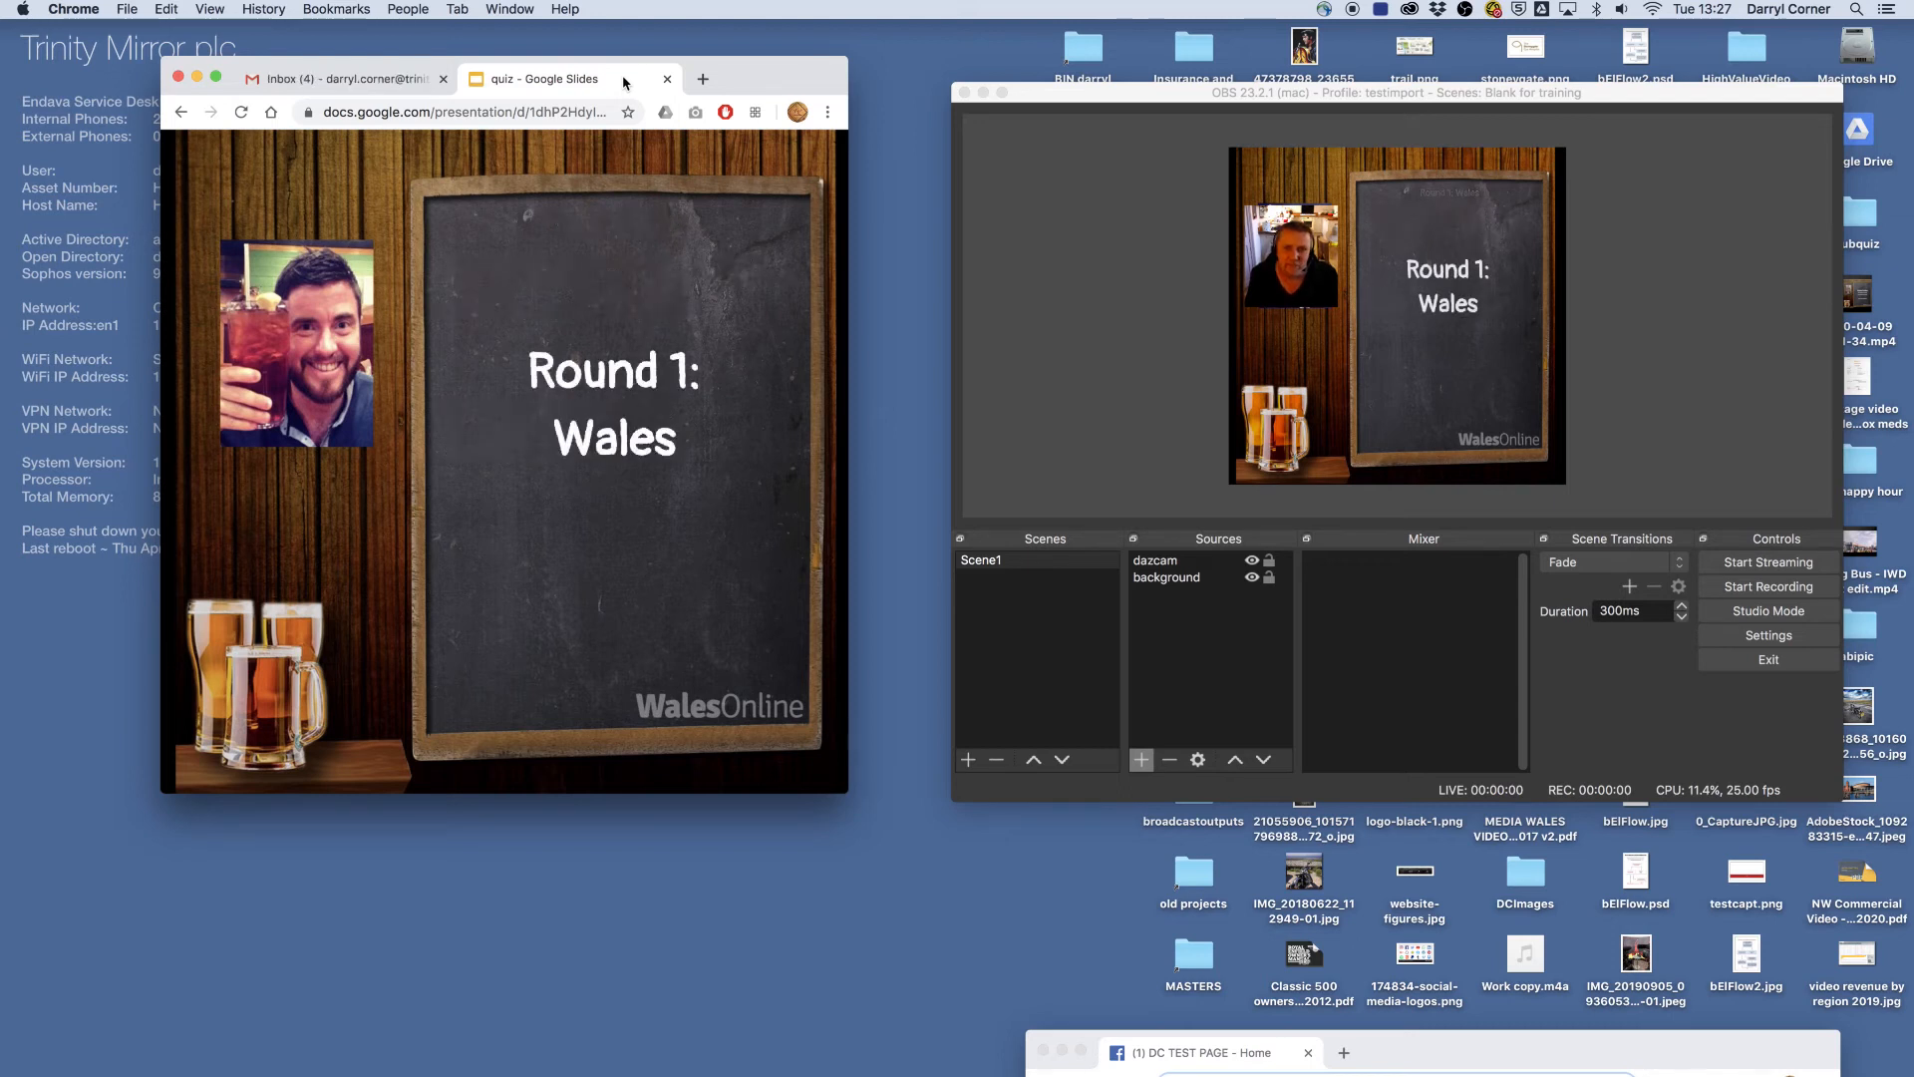
key(Left)
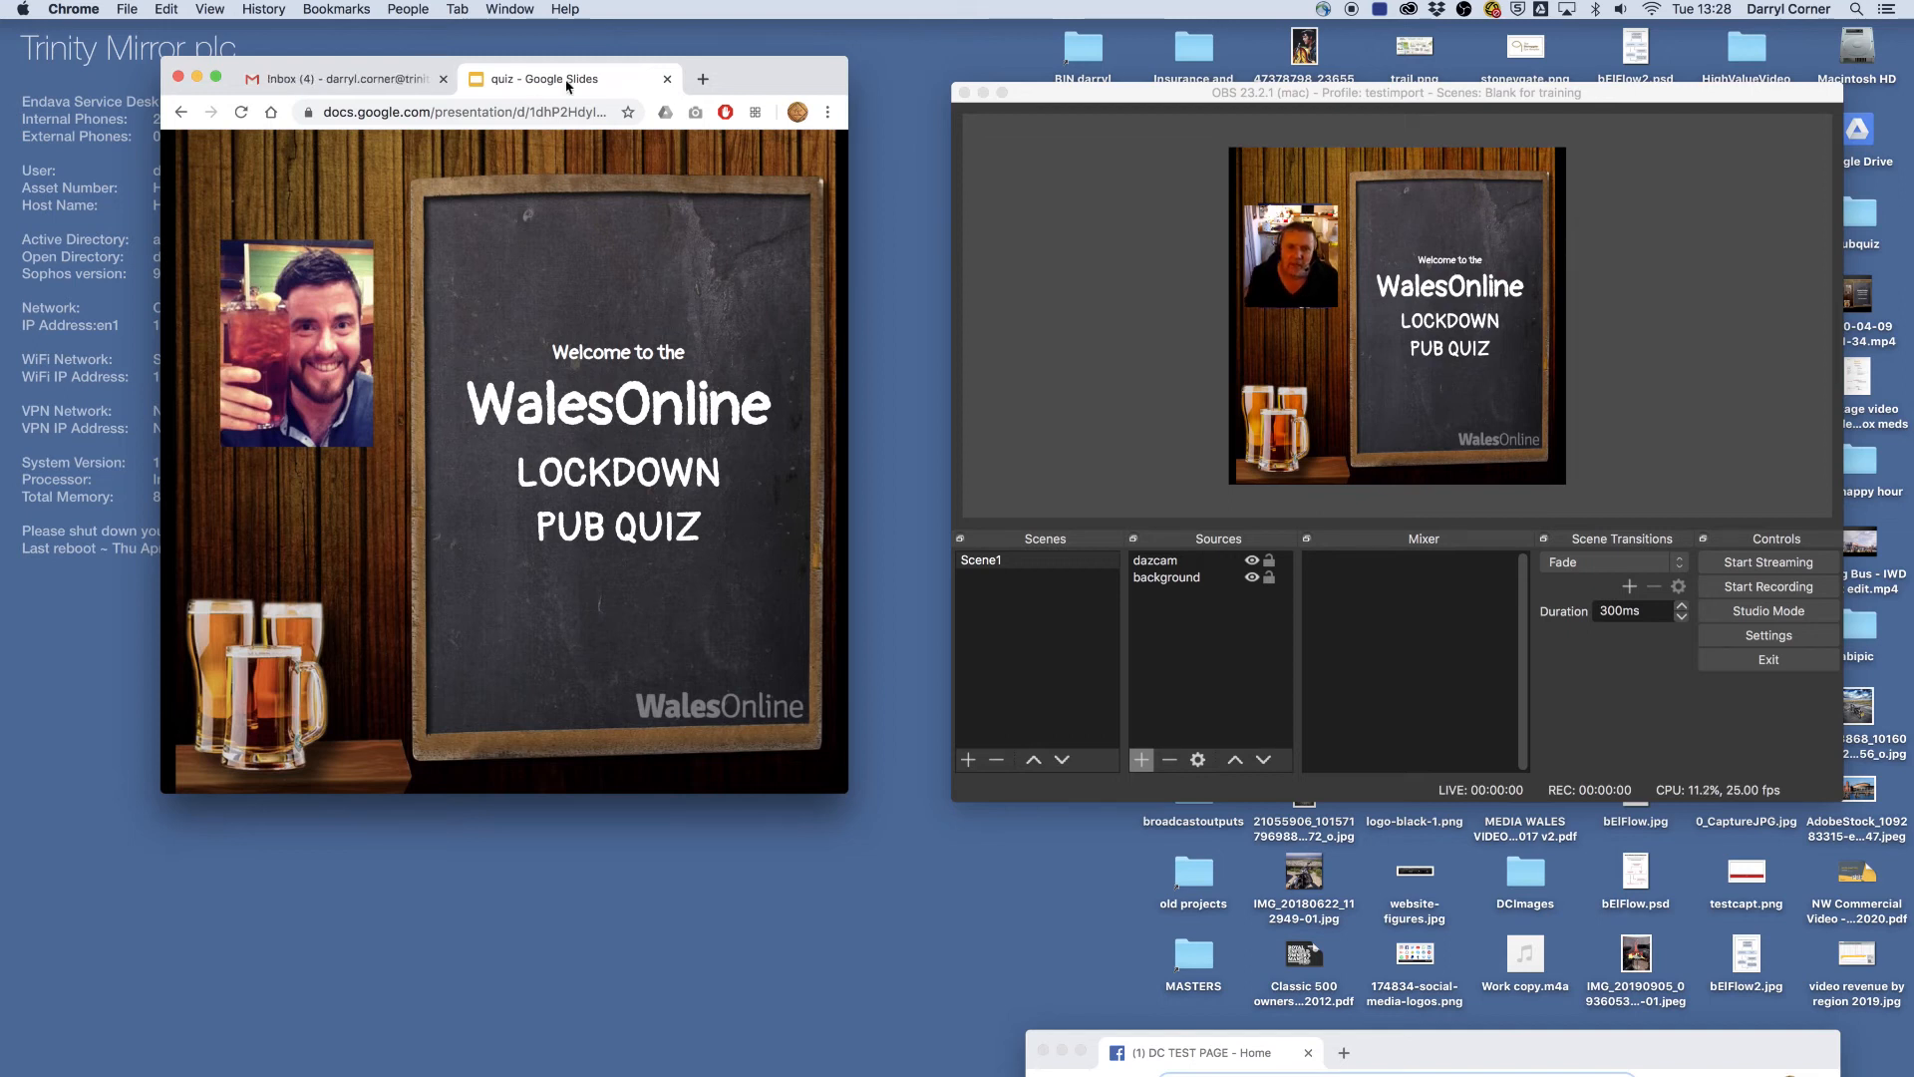
Switch to OBS and duplicate Scene1 as a new scene named "hold scene"
click(984, 564)
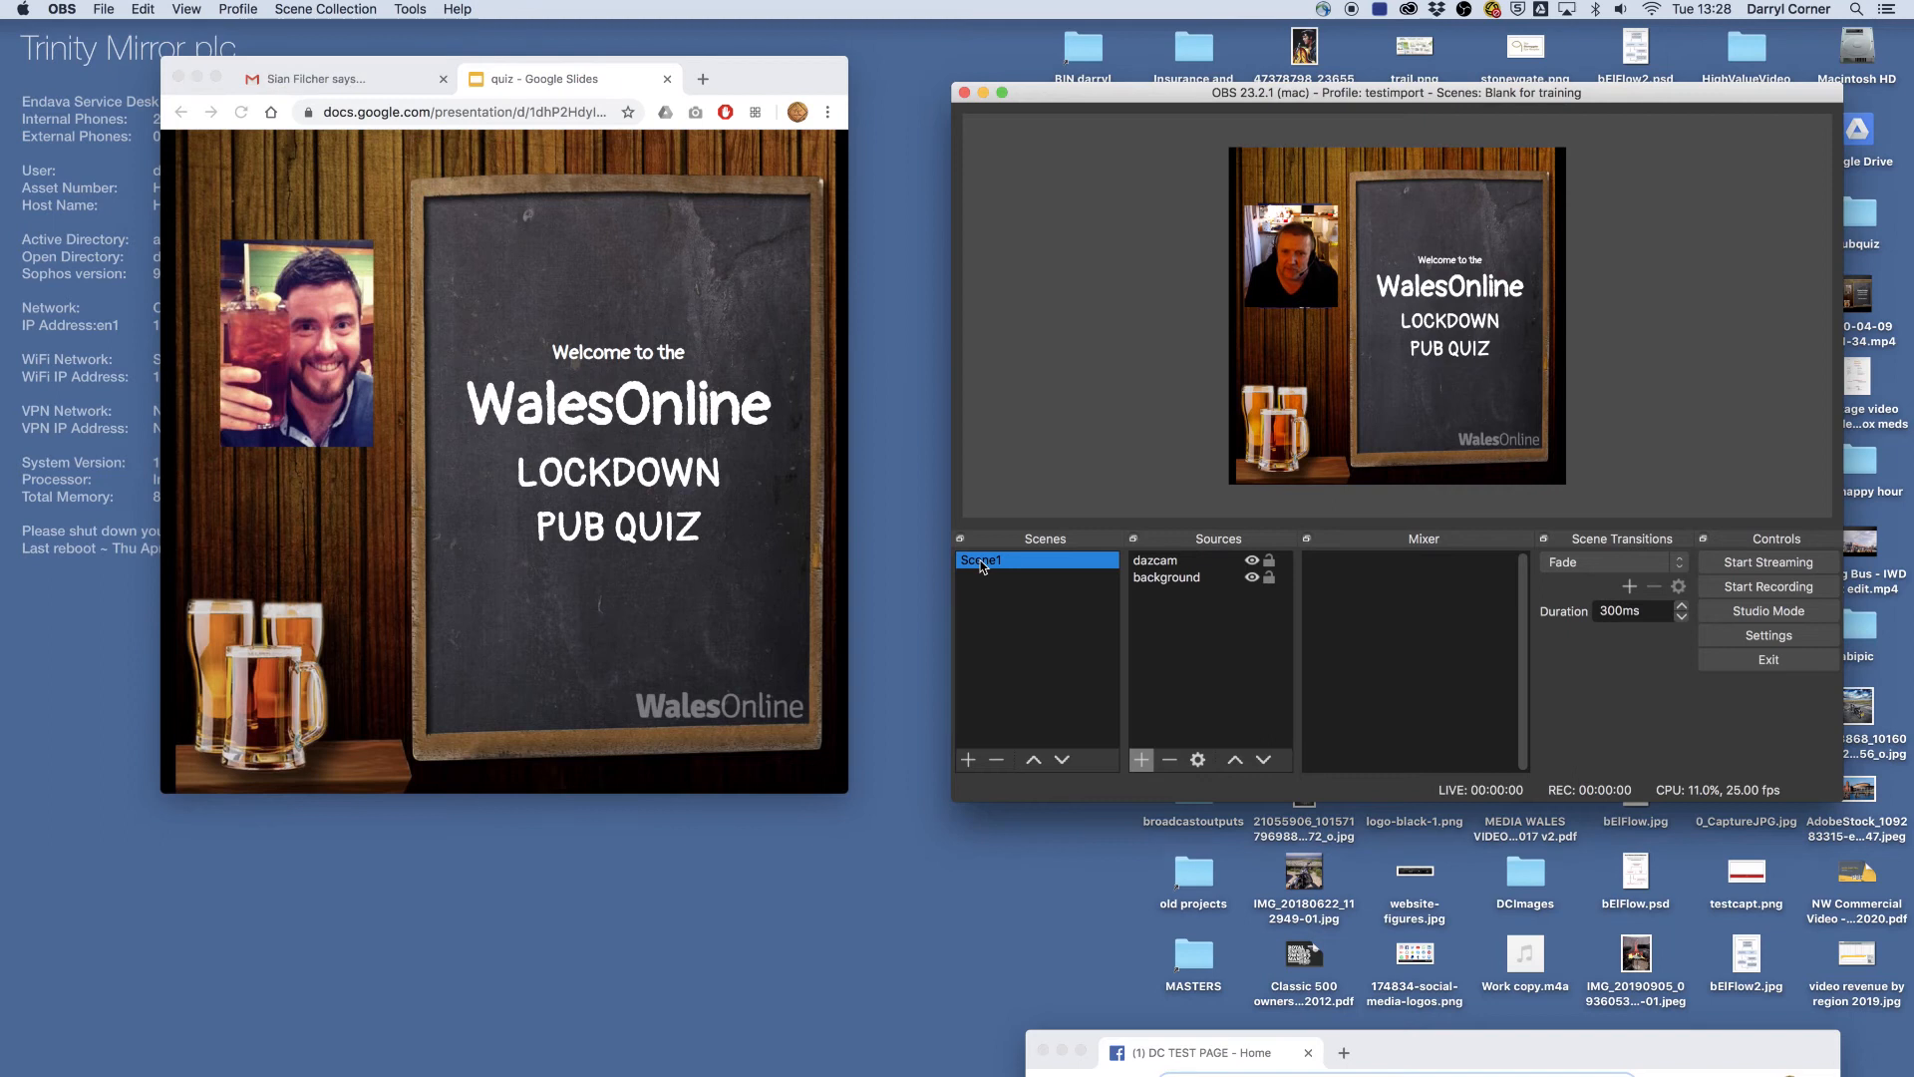
right_click(984, 567)
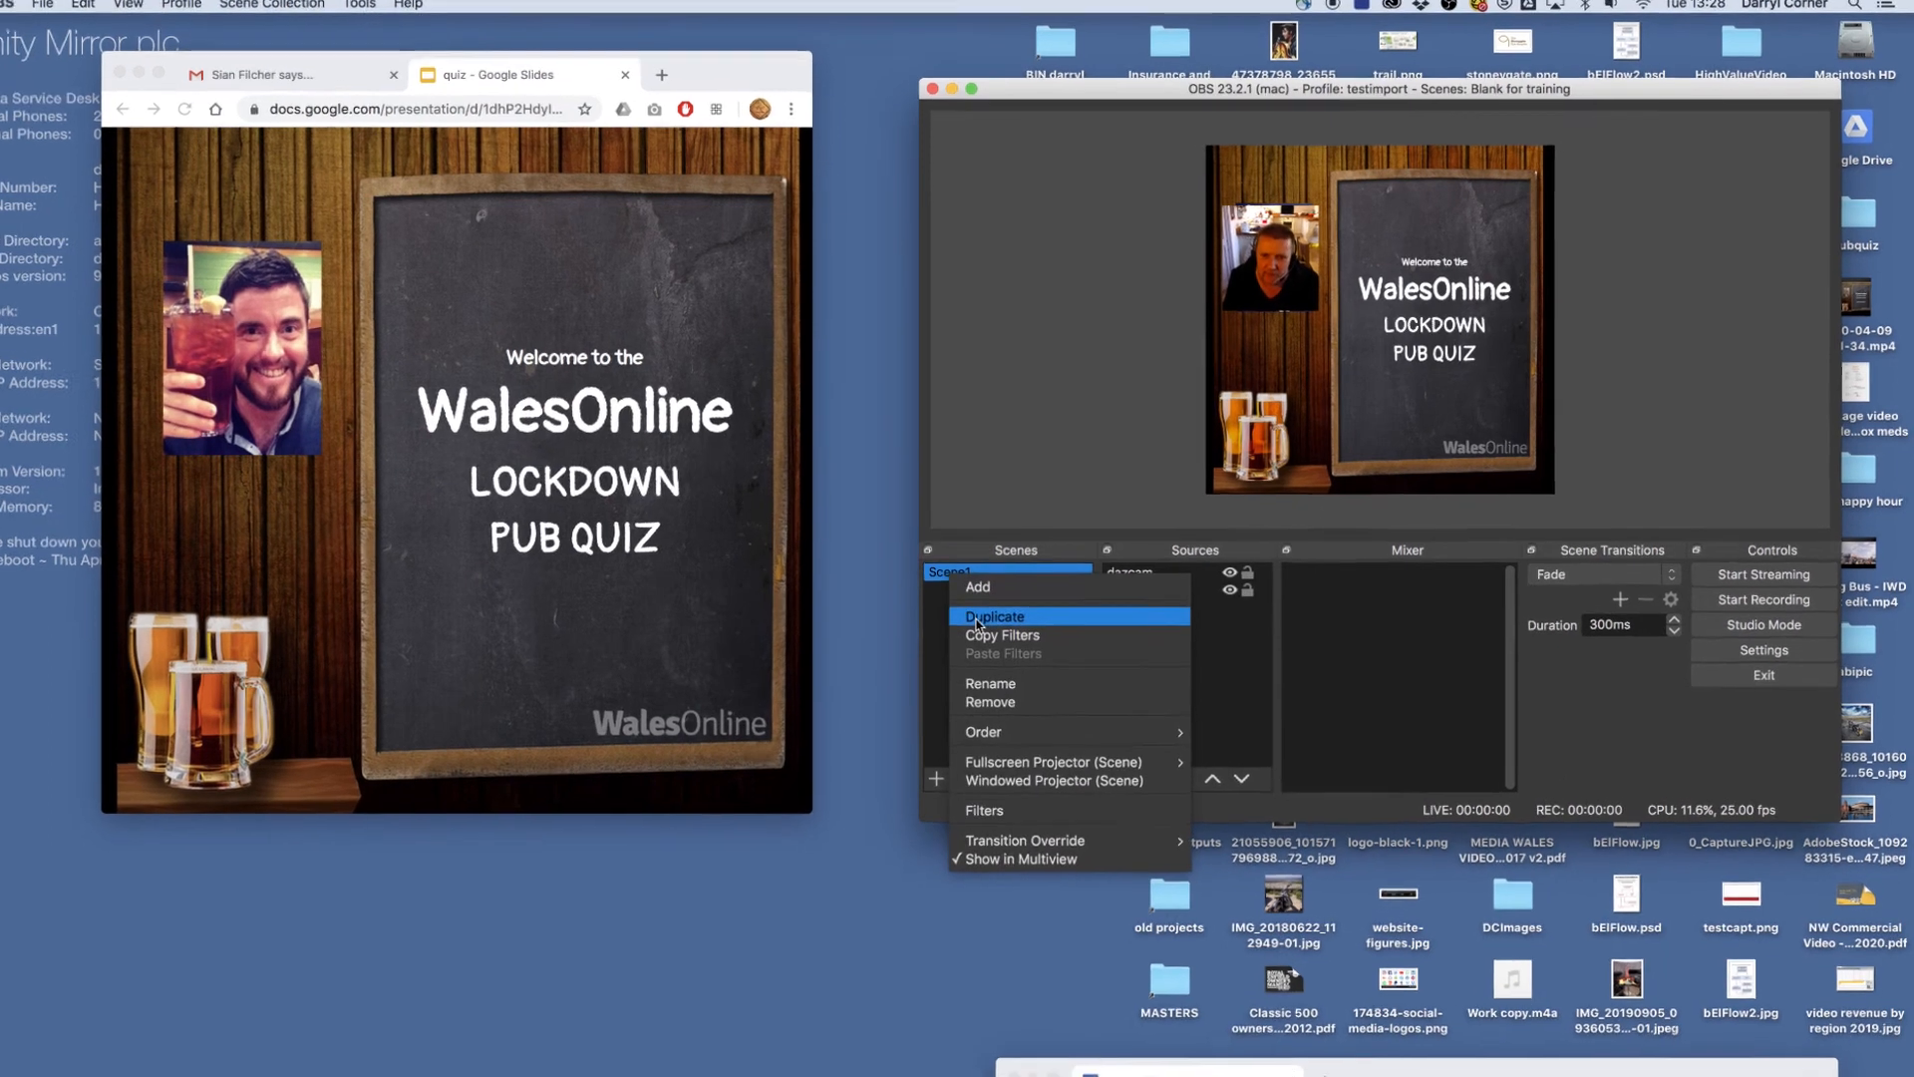
click(1027, 601)
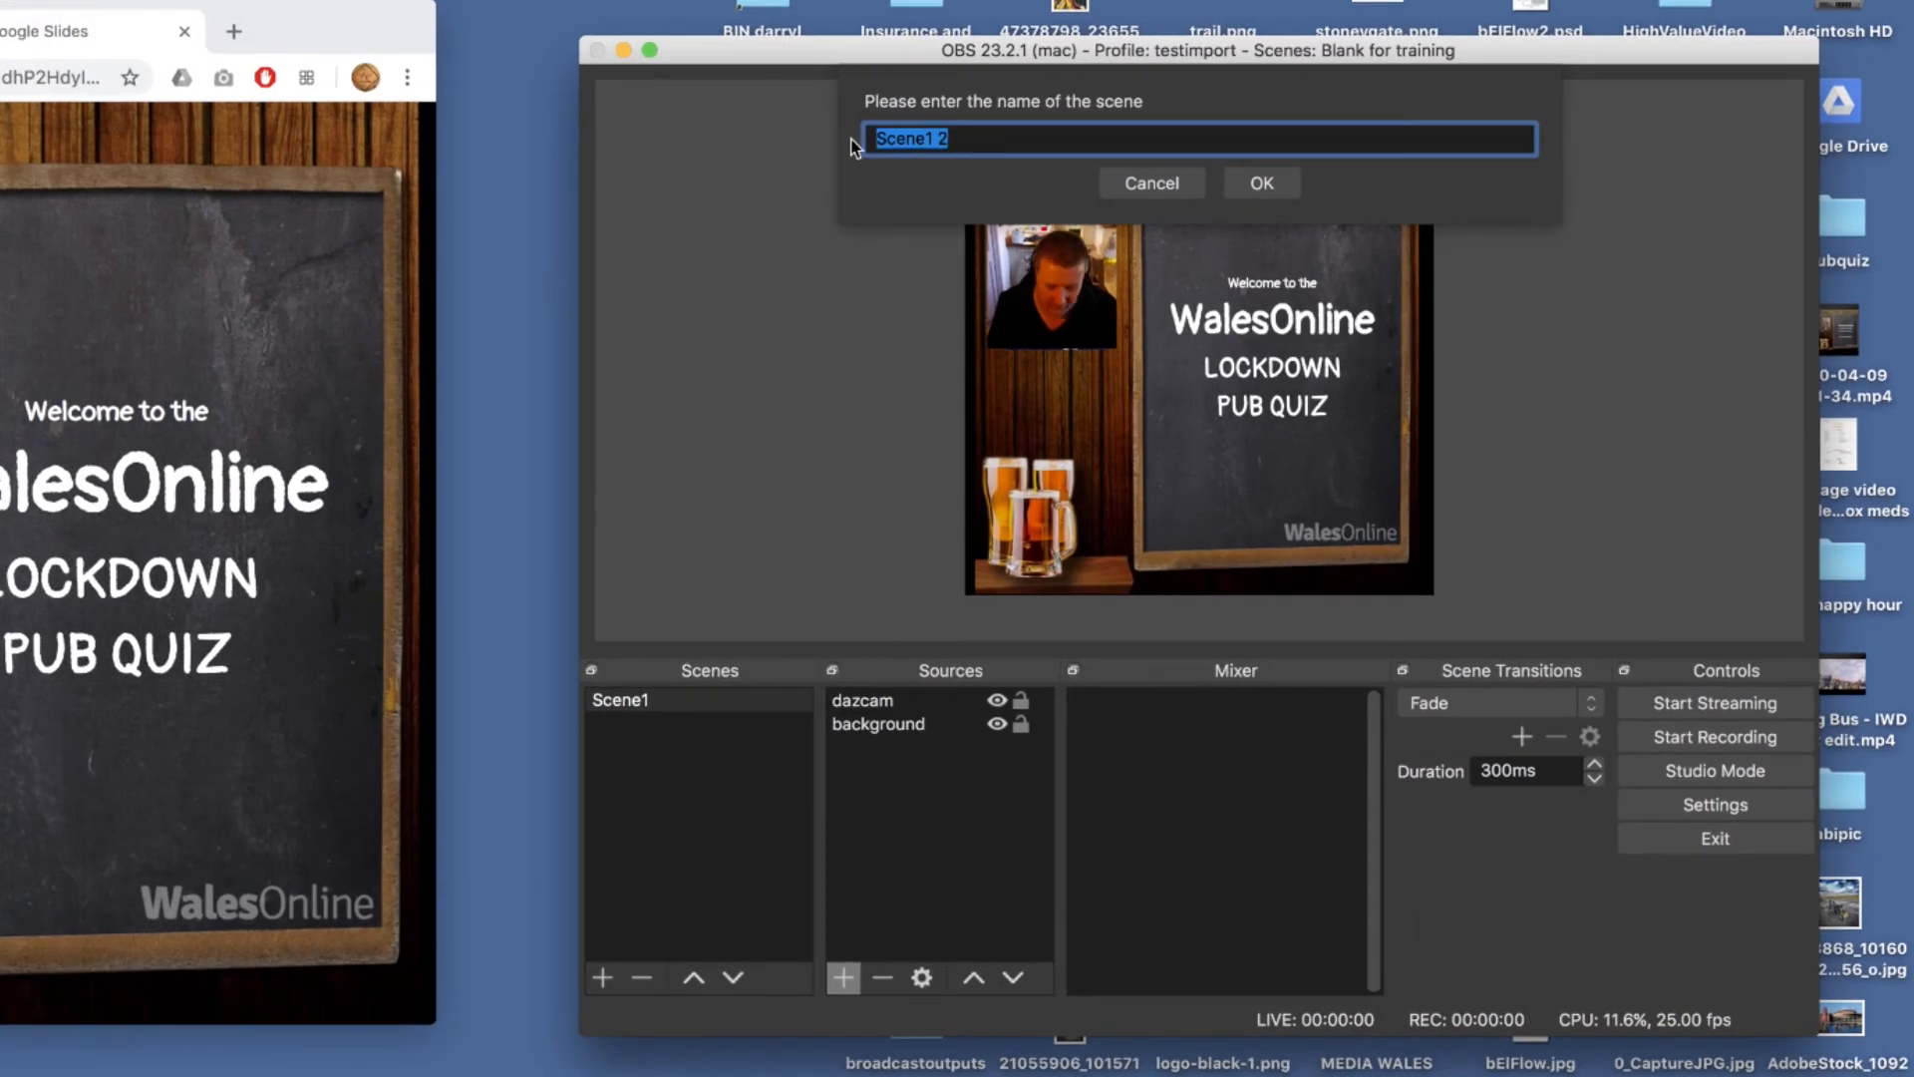
text(hold sce)
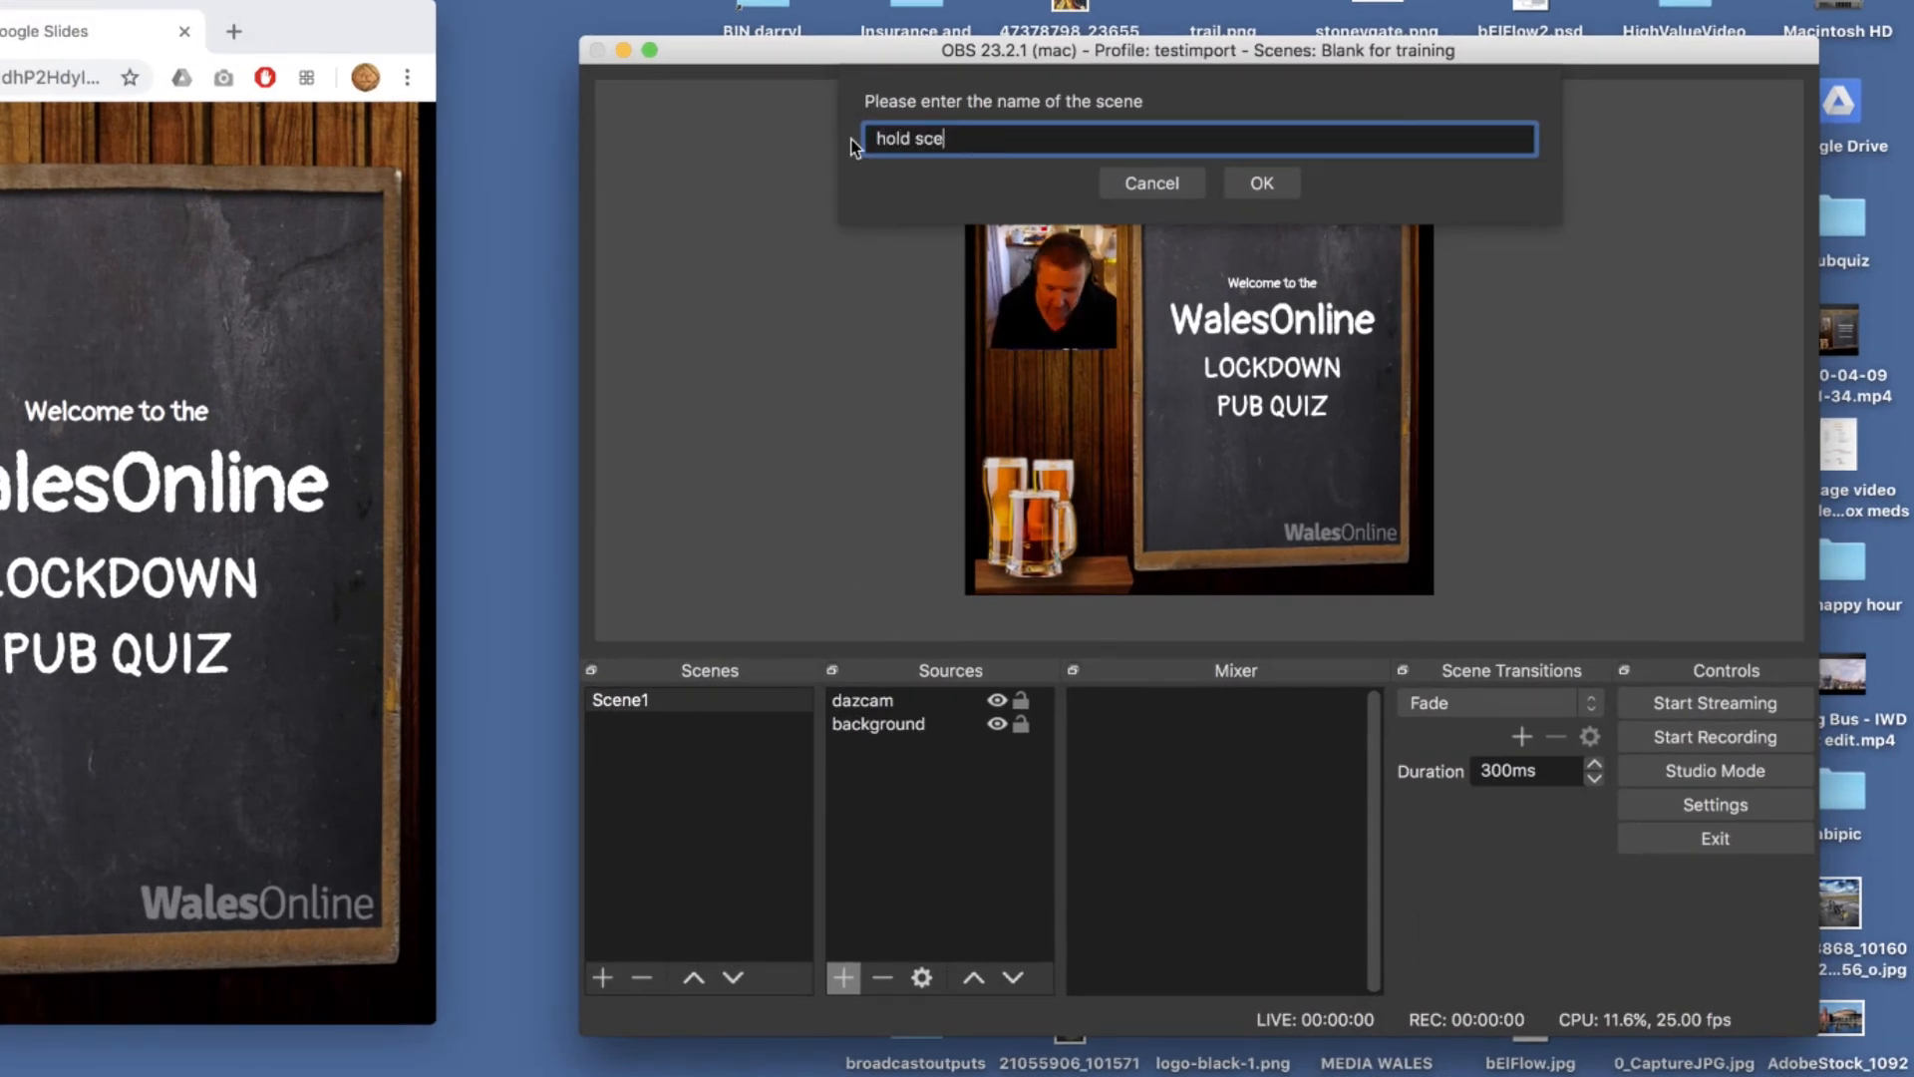
text(ne)
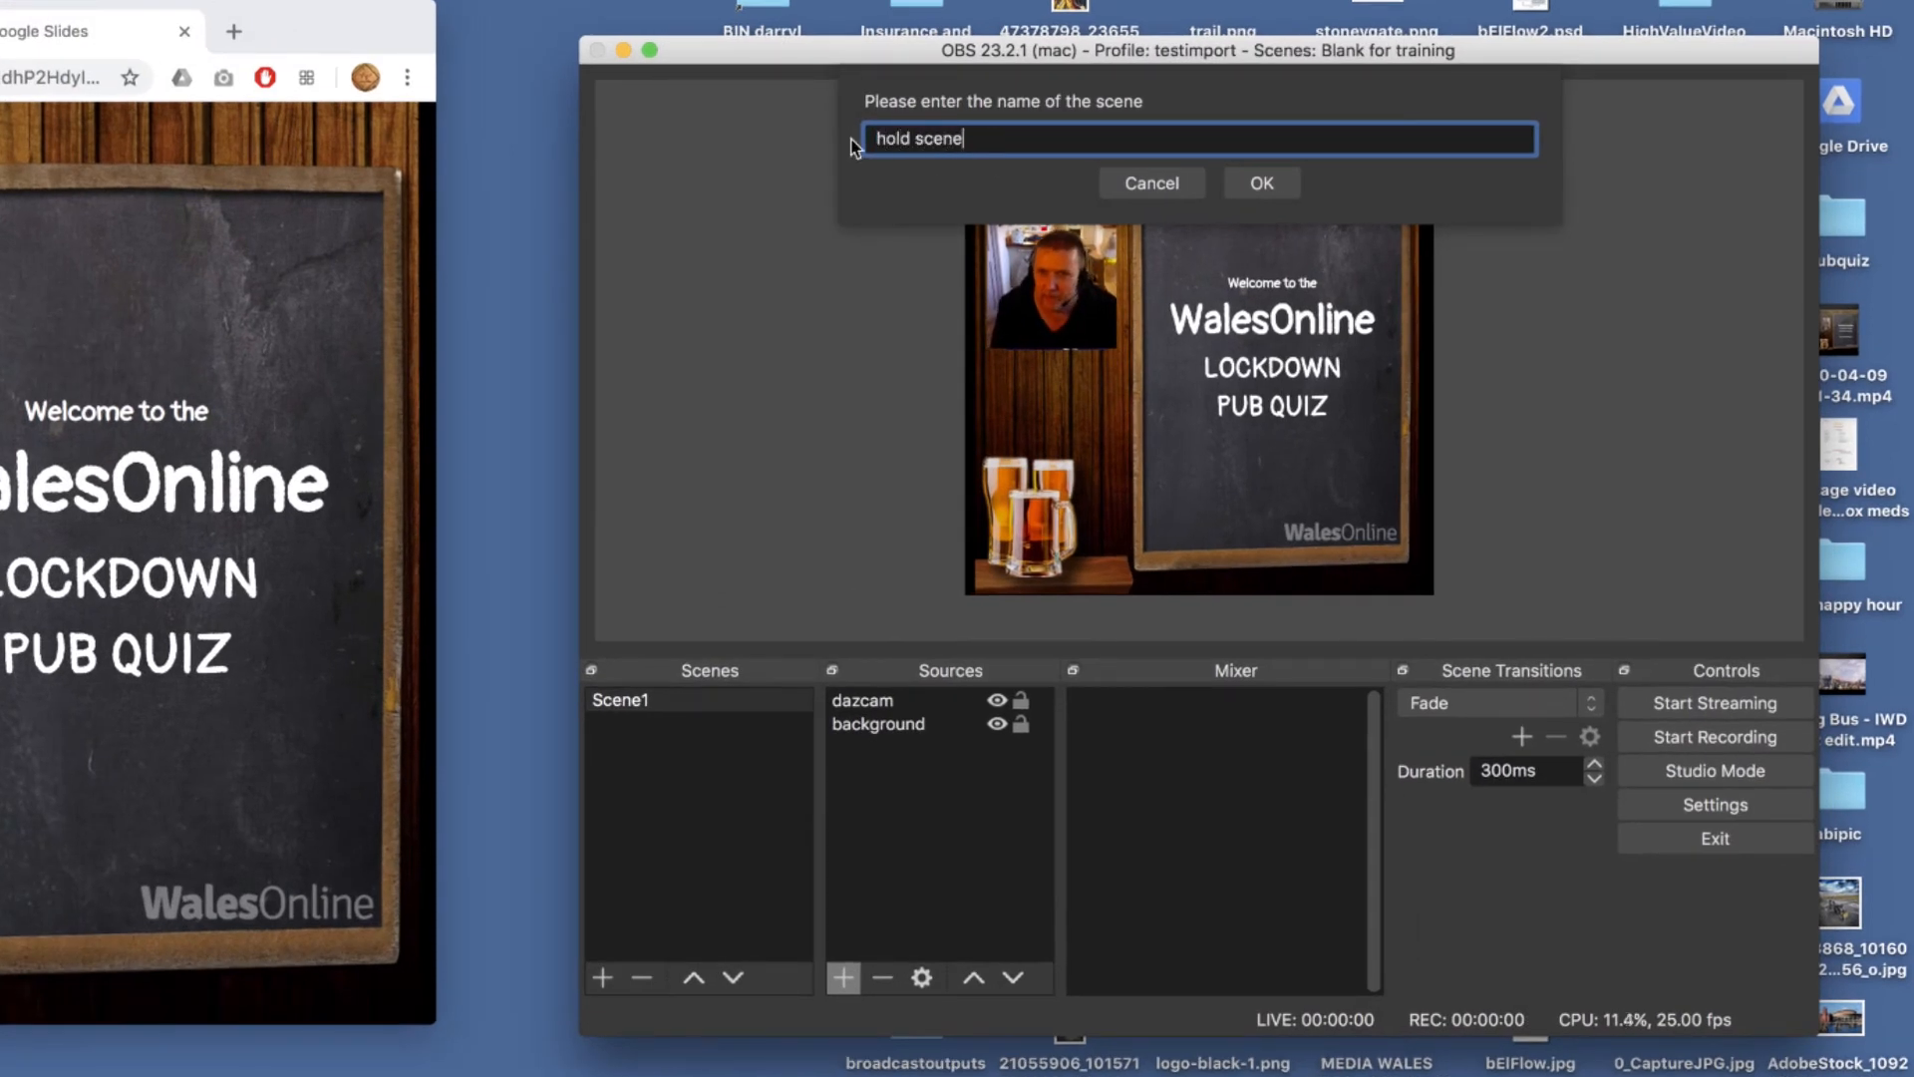
click(1282, 182)
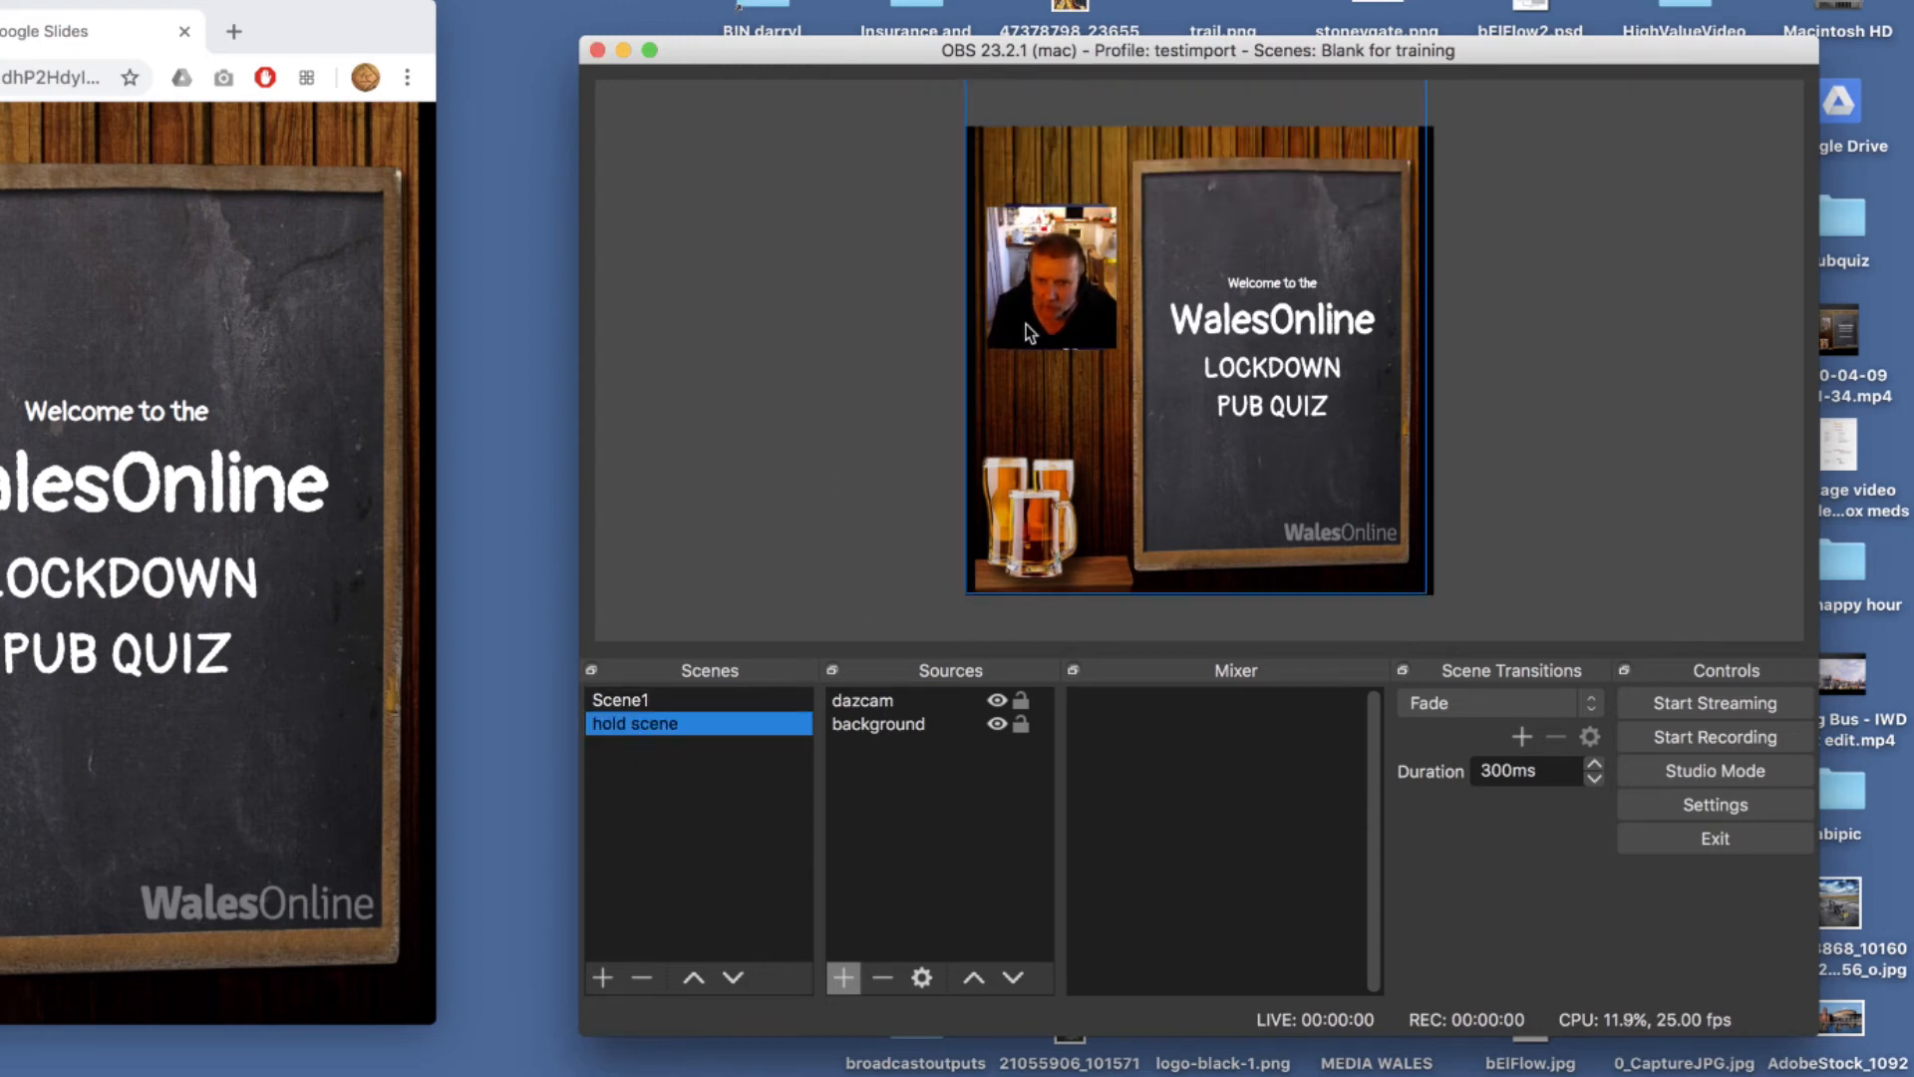
Delete the dazcam source from the hold scene, leaving only the background source
click(1063, 282)
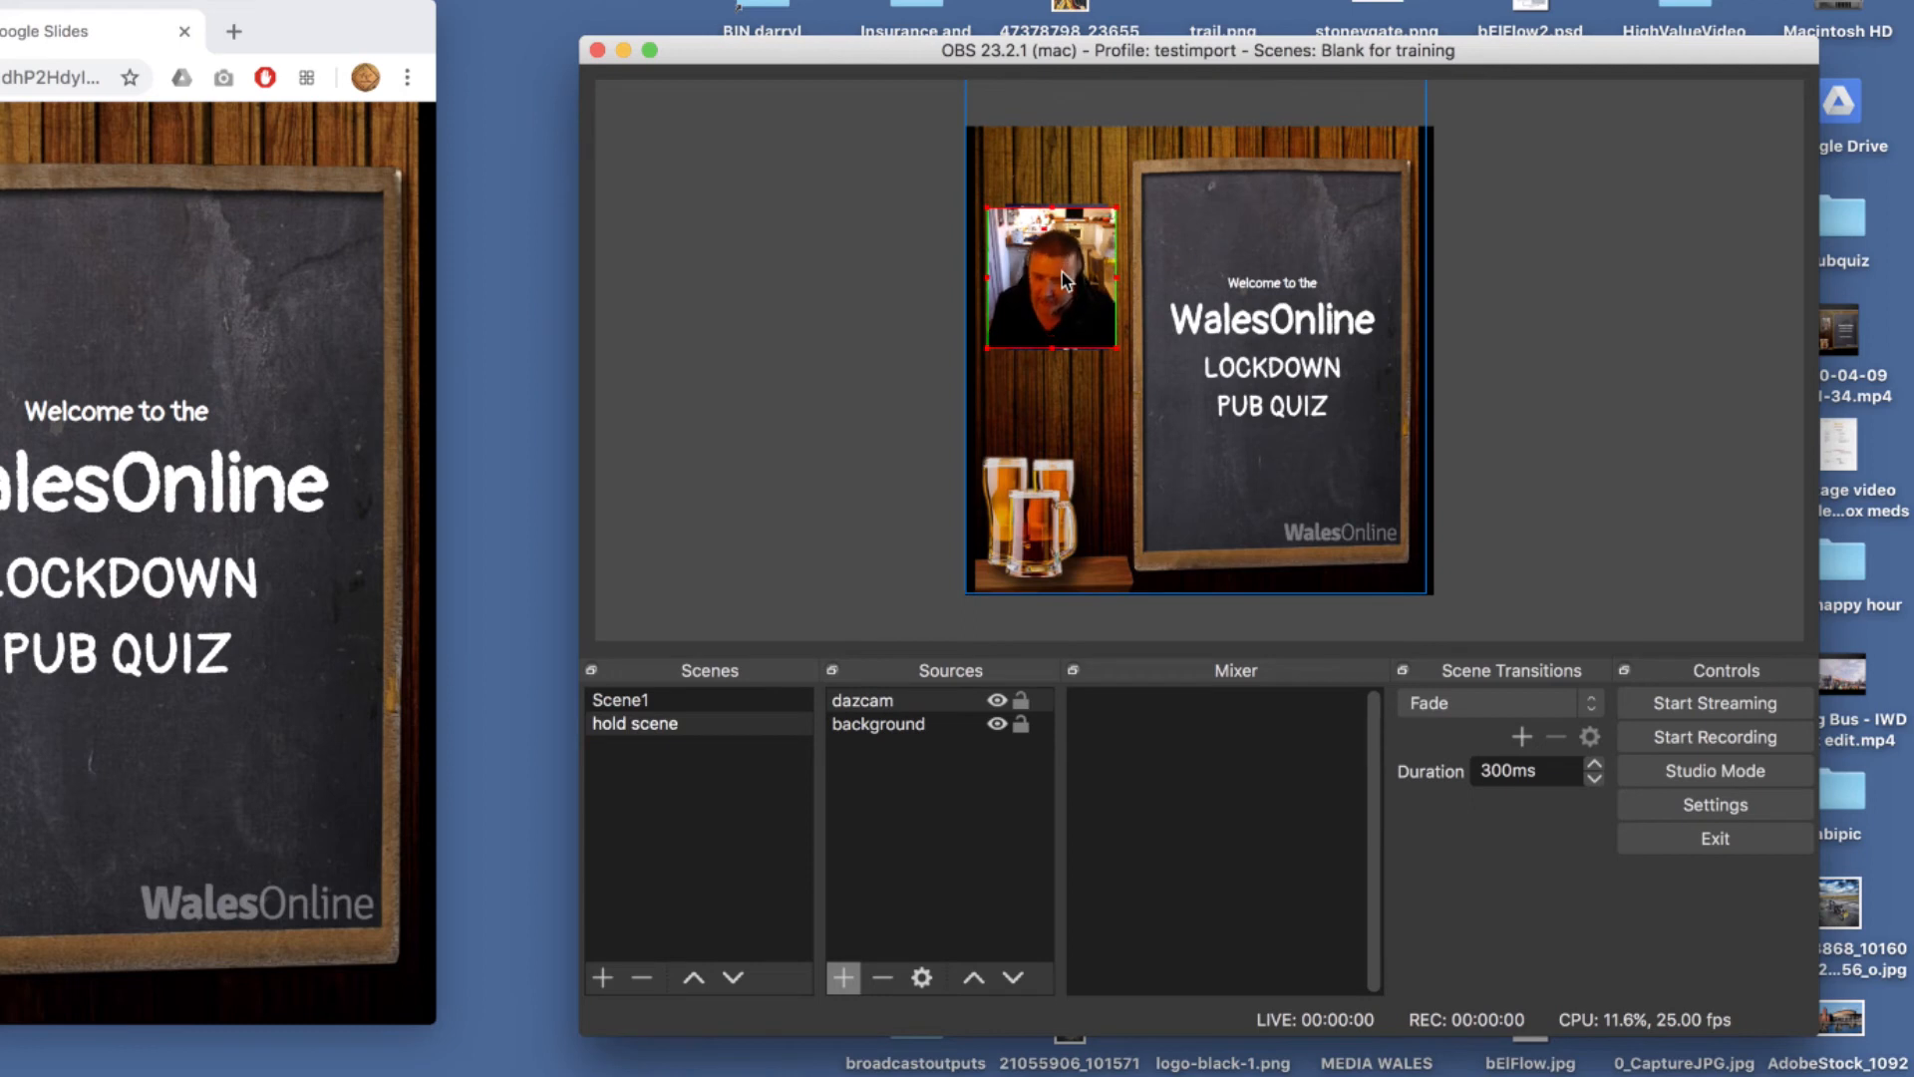
key(BackSpace)
click(1383, 566)
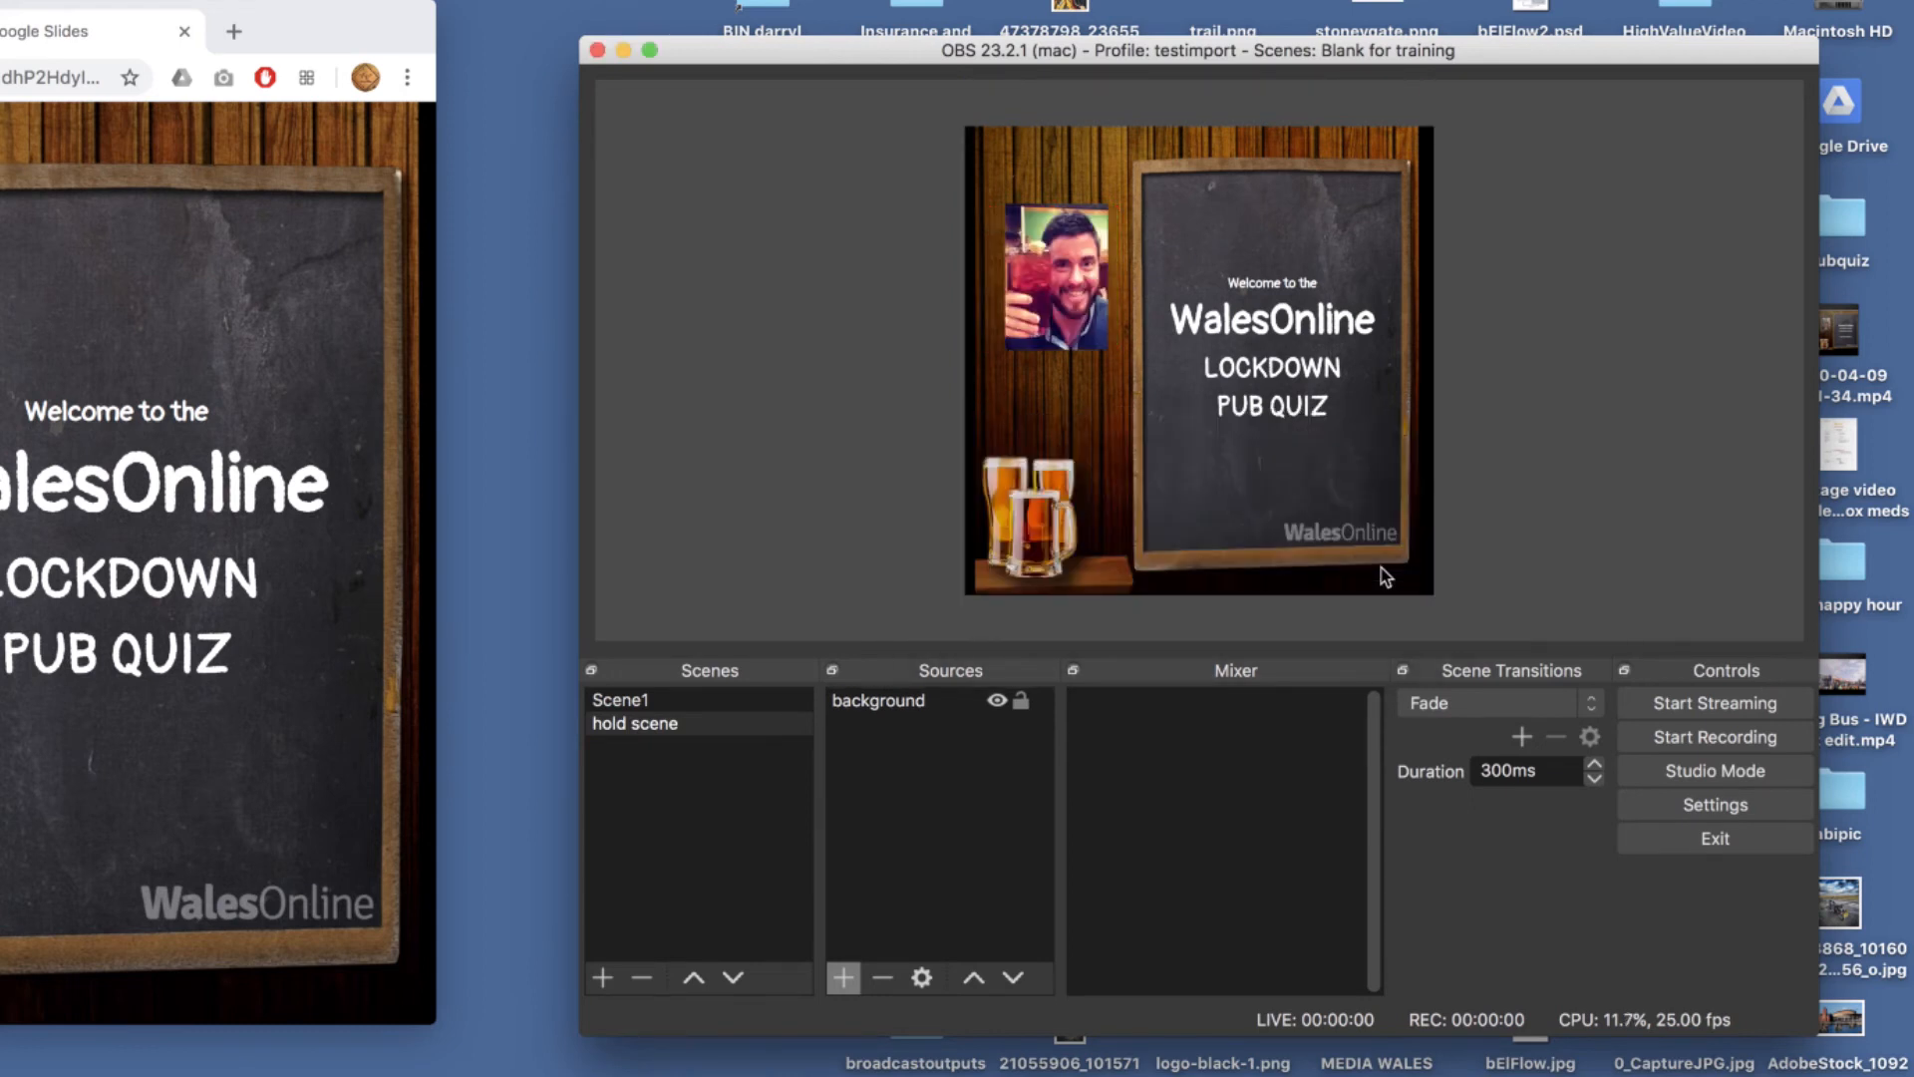
Switch between Scene1 and the hold scene to check the fade between them, ending on Scene1
click(630, 701)
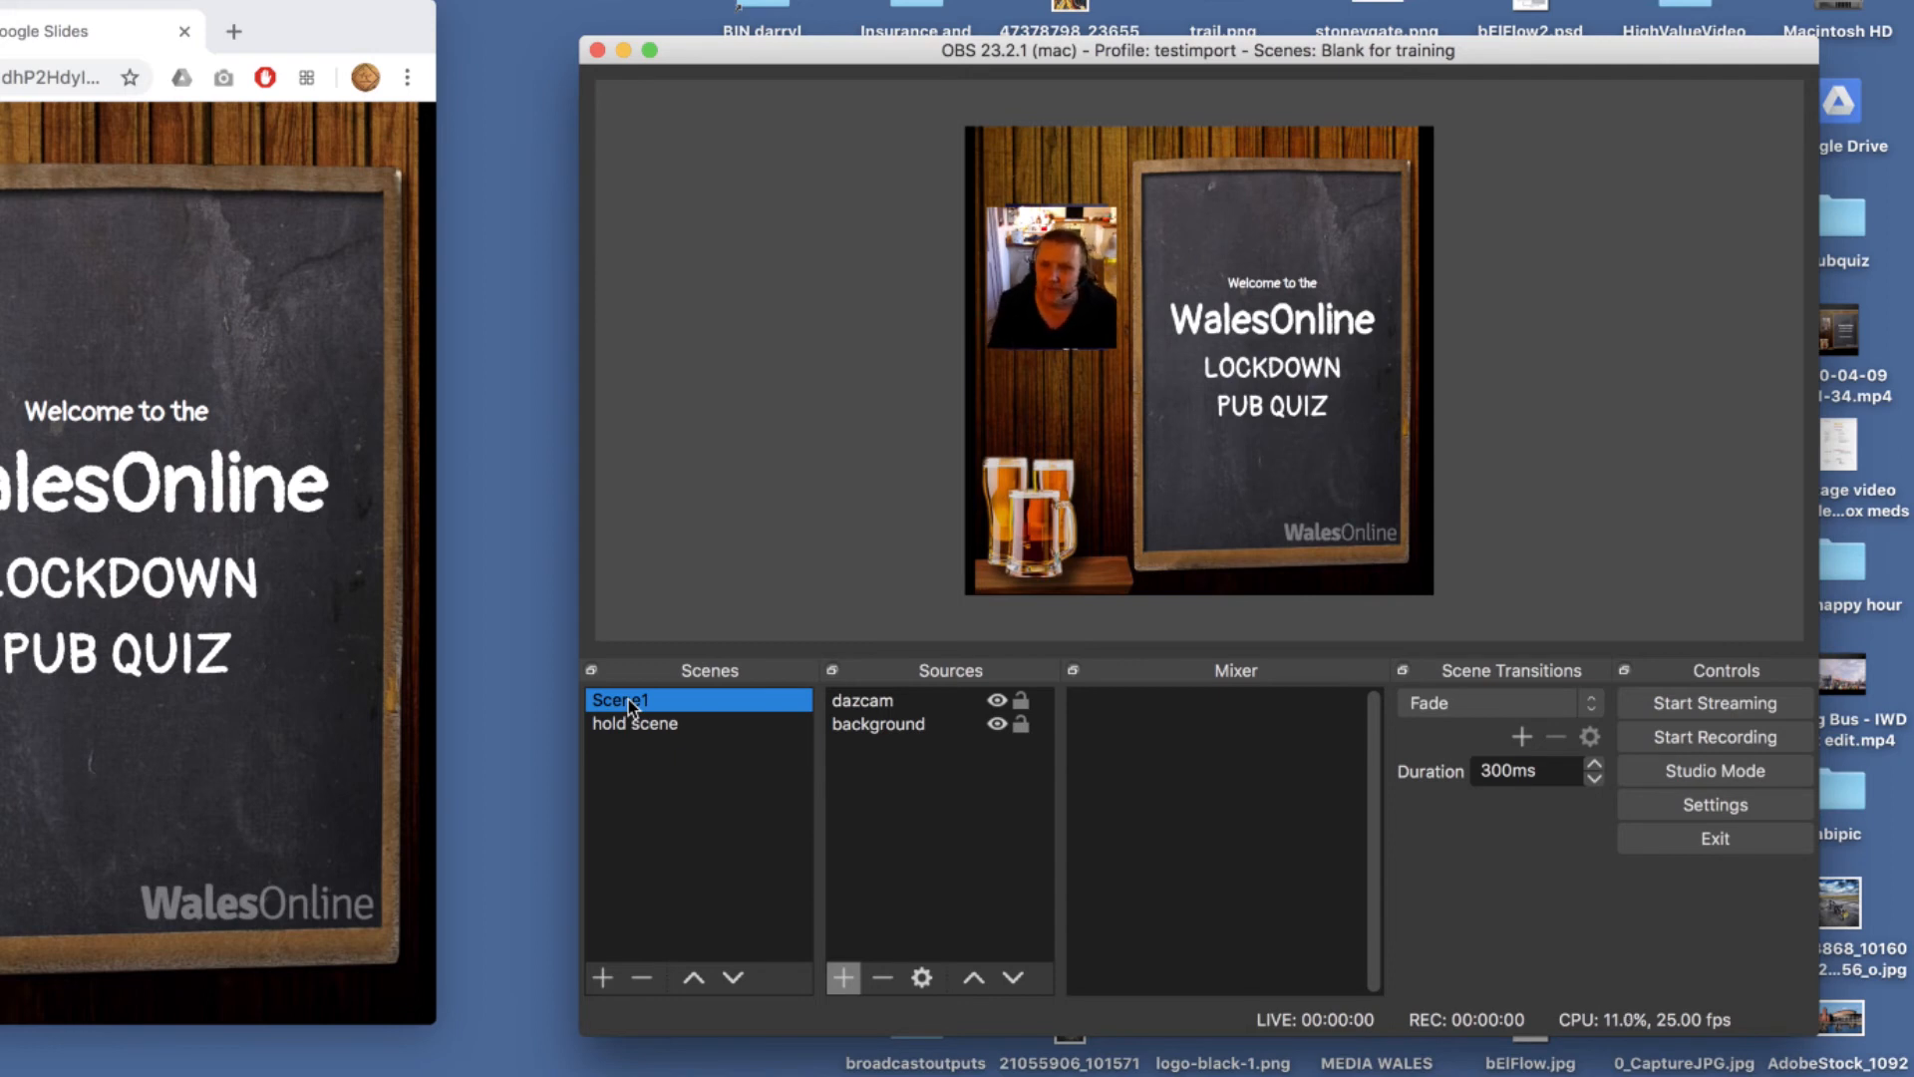
click(628, 703)
click(632, 725)
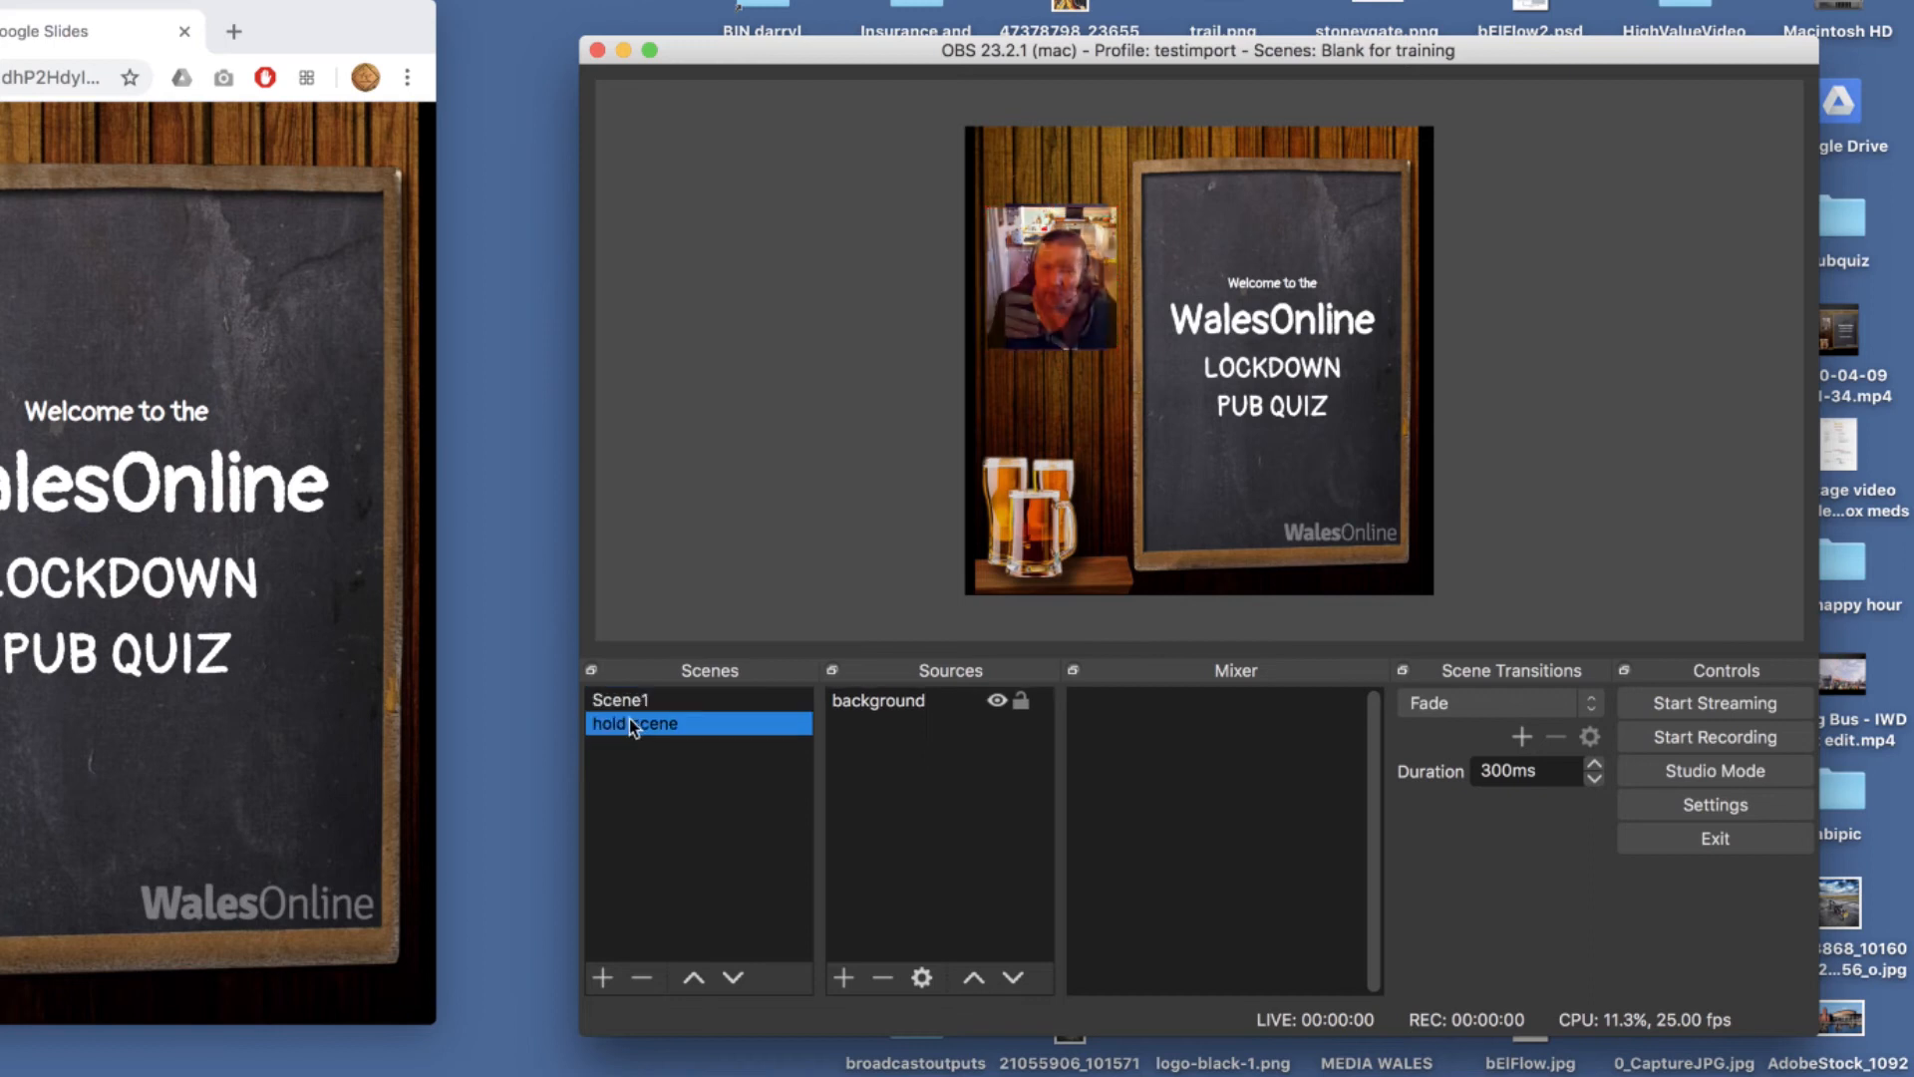
click(633, 698)
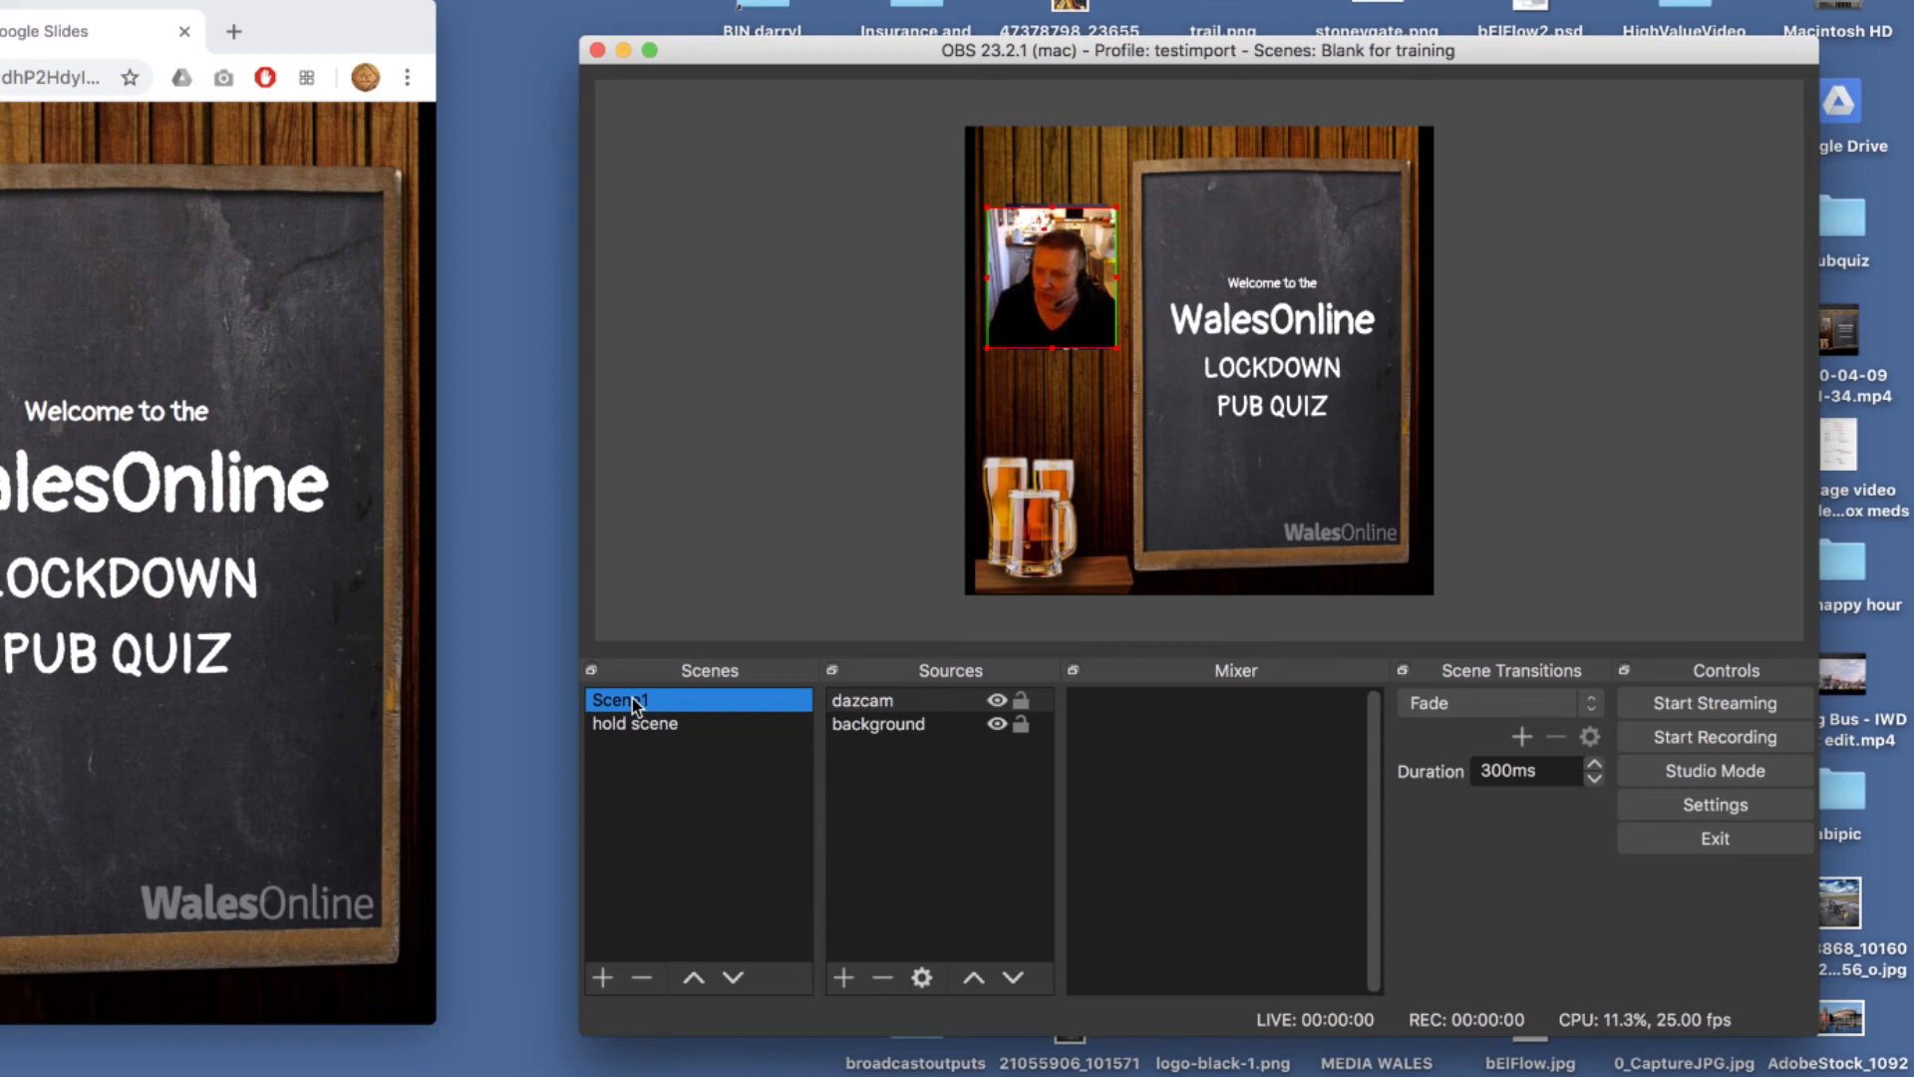
Preview the hold scene once more and return to Scene1
click(657, 731)
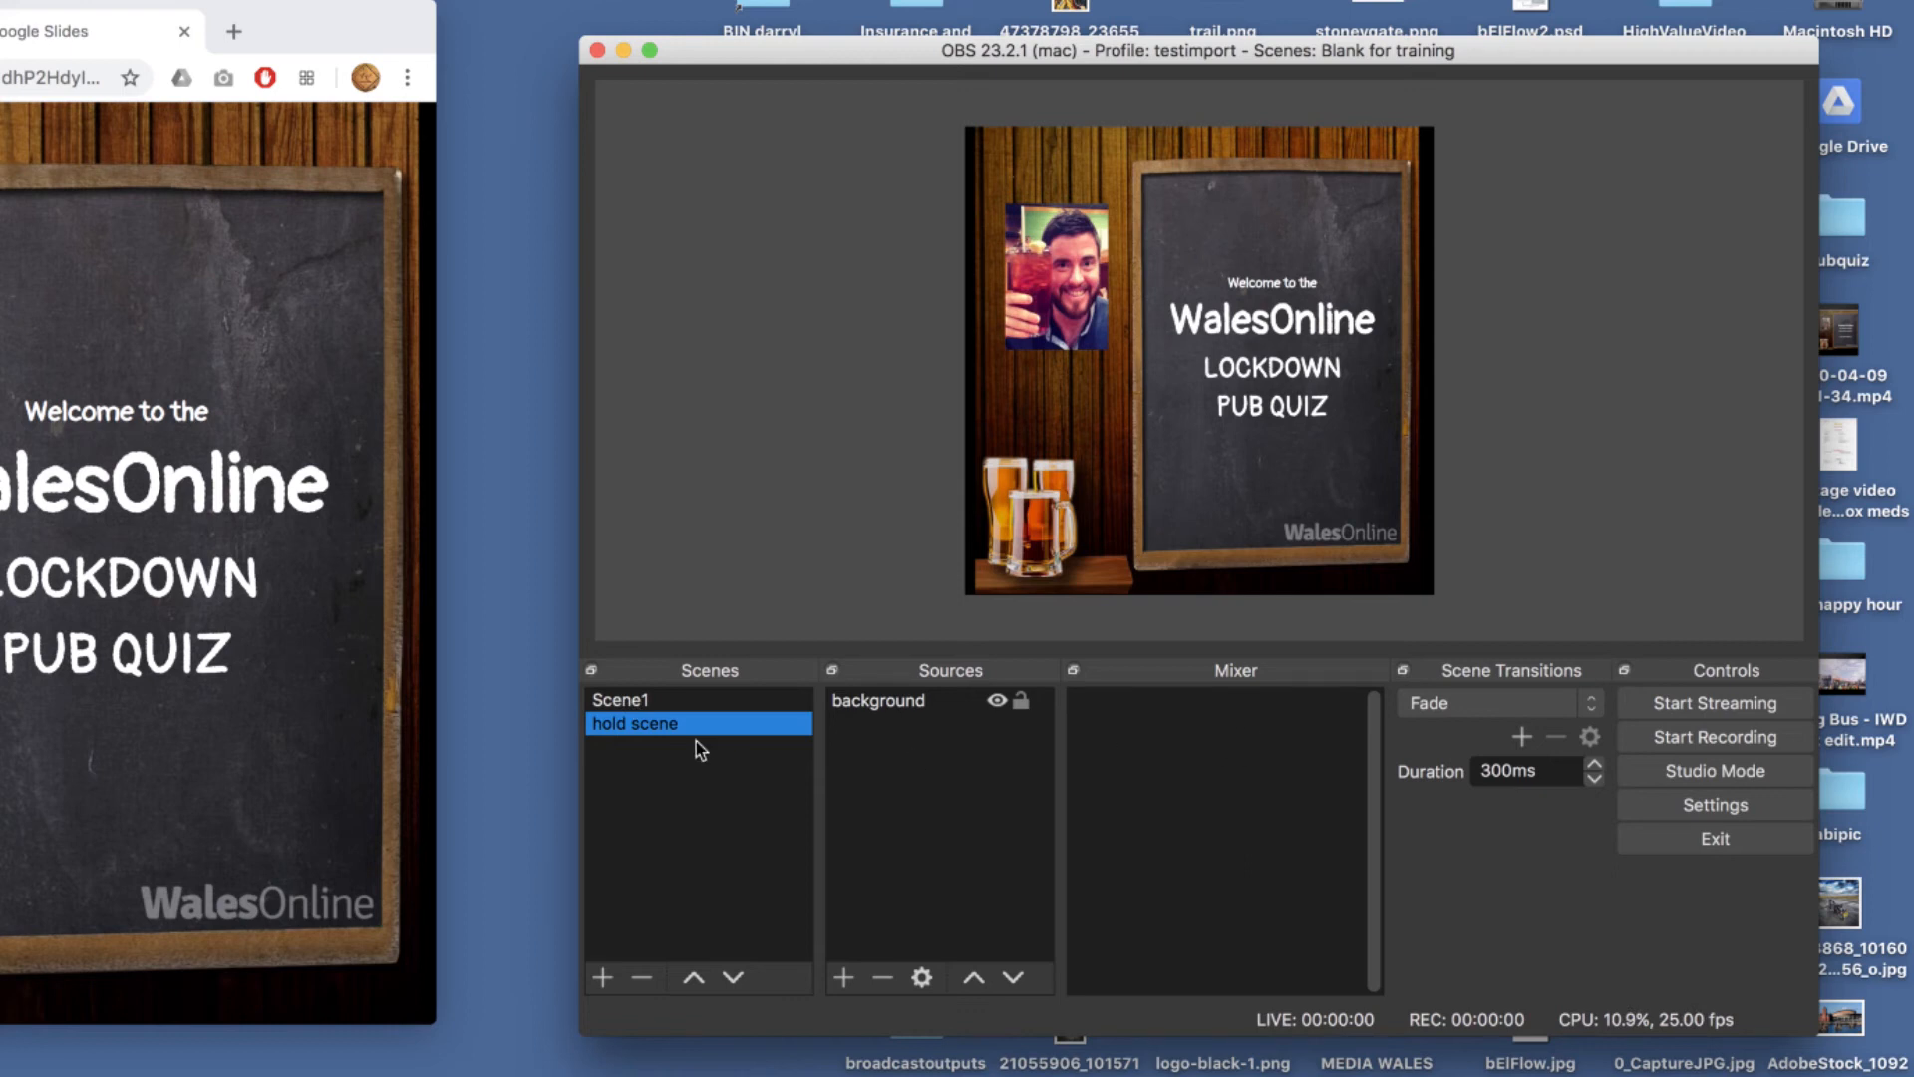
click(626, 701)
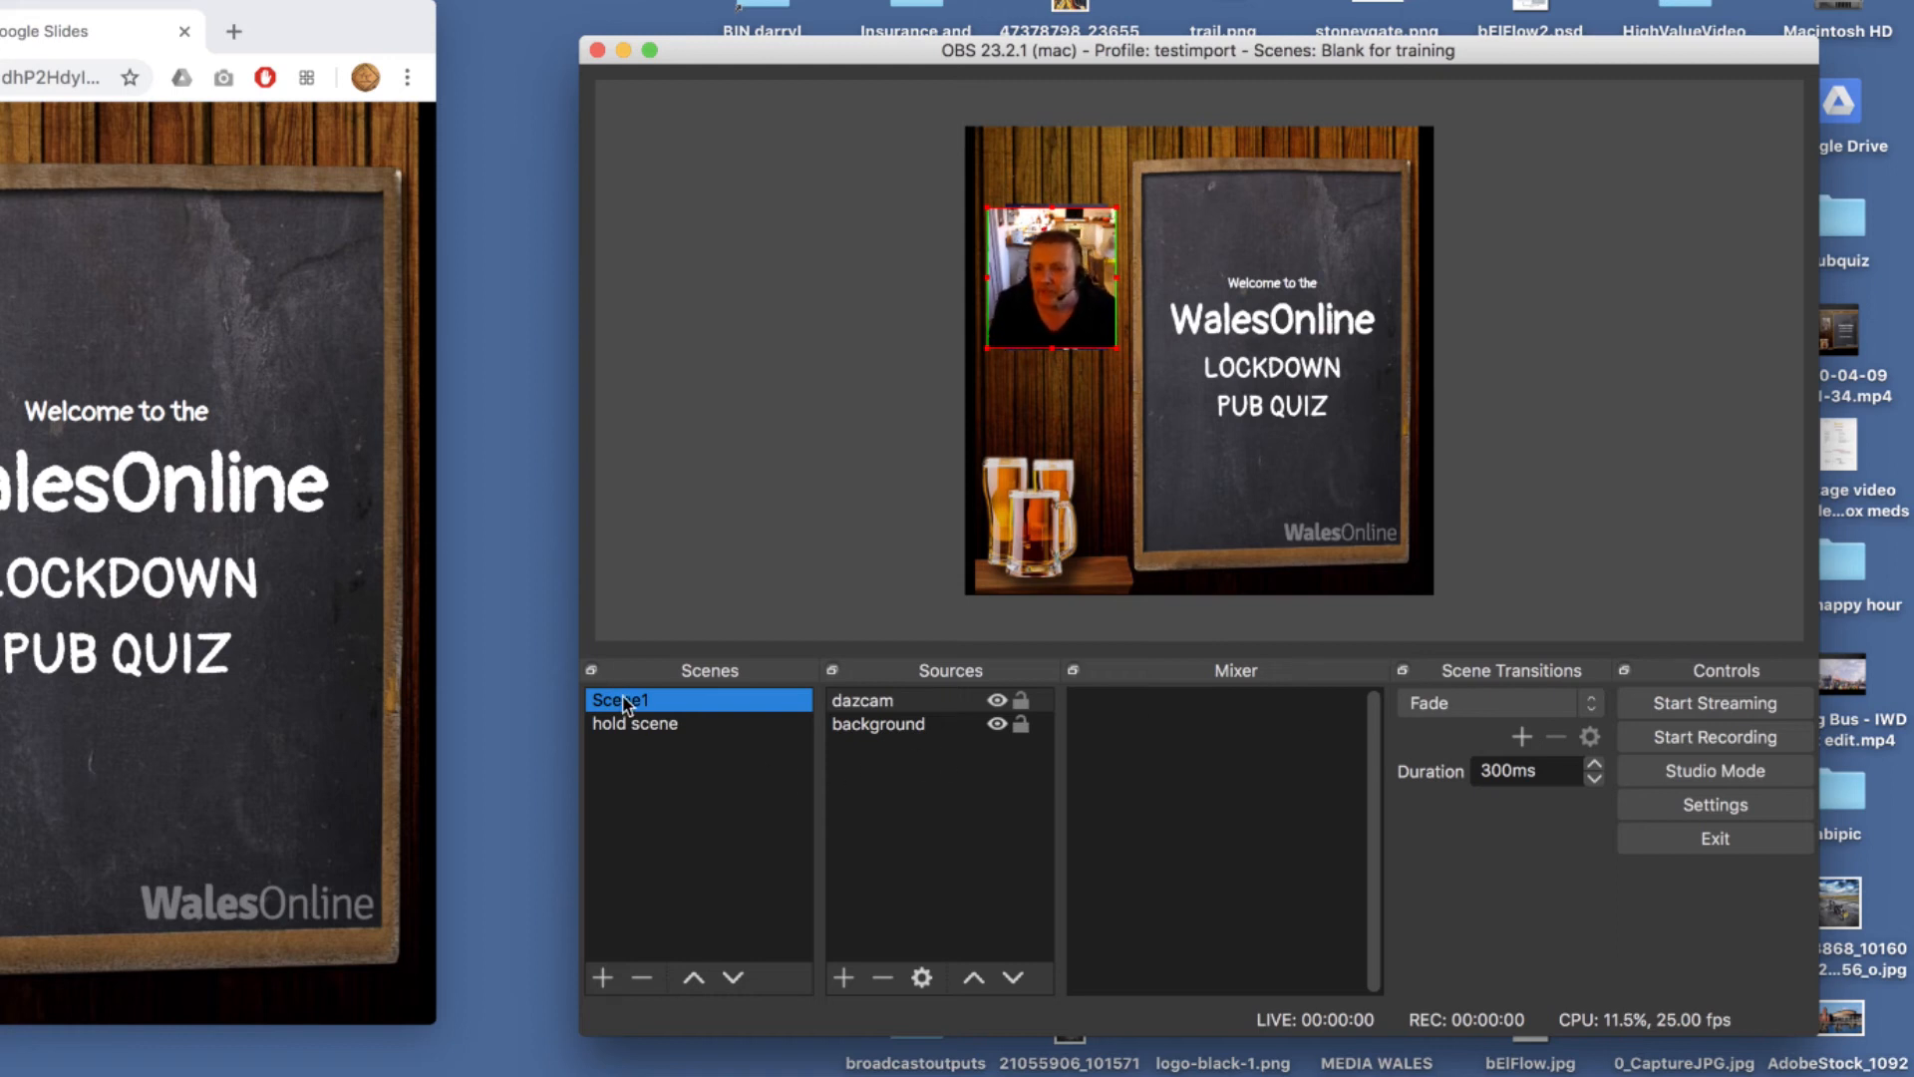
Open the OBS stream settings, choose Facebook Live as the service and reveal the stream key
click(1700, 814)
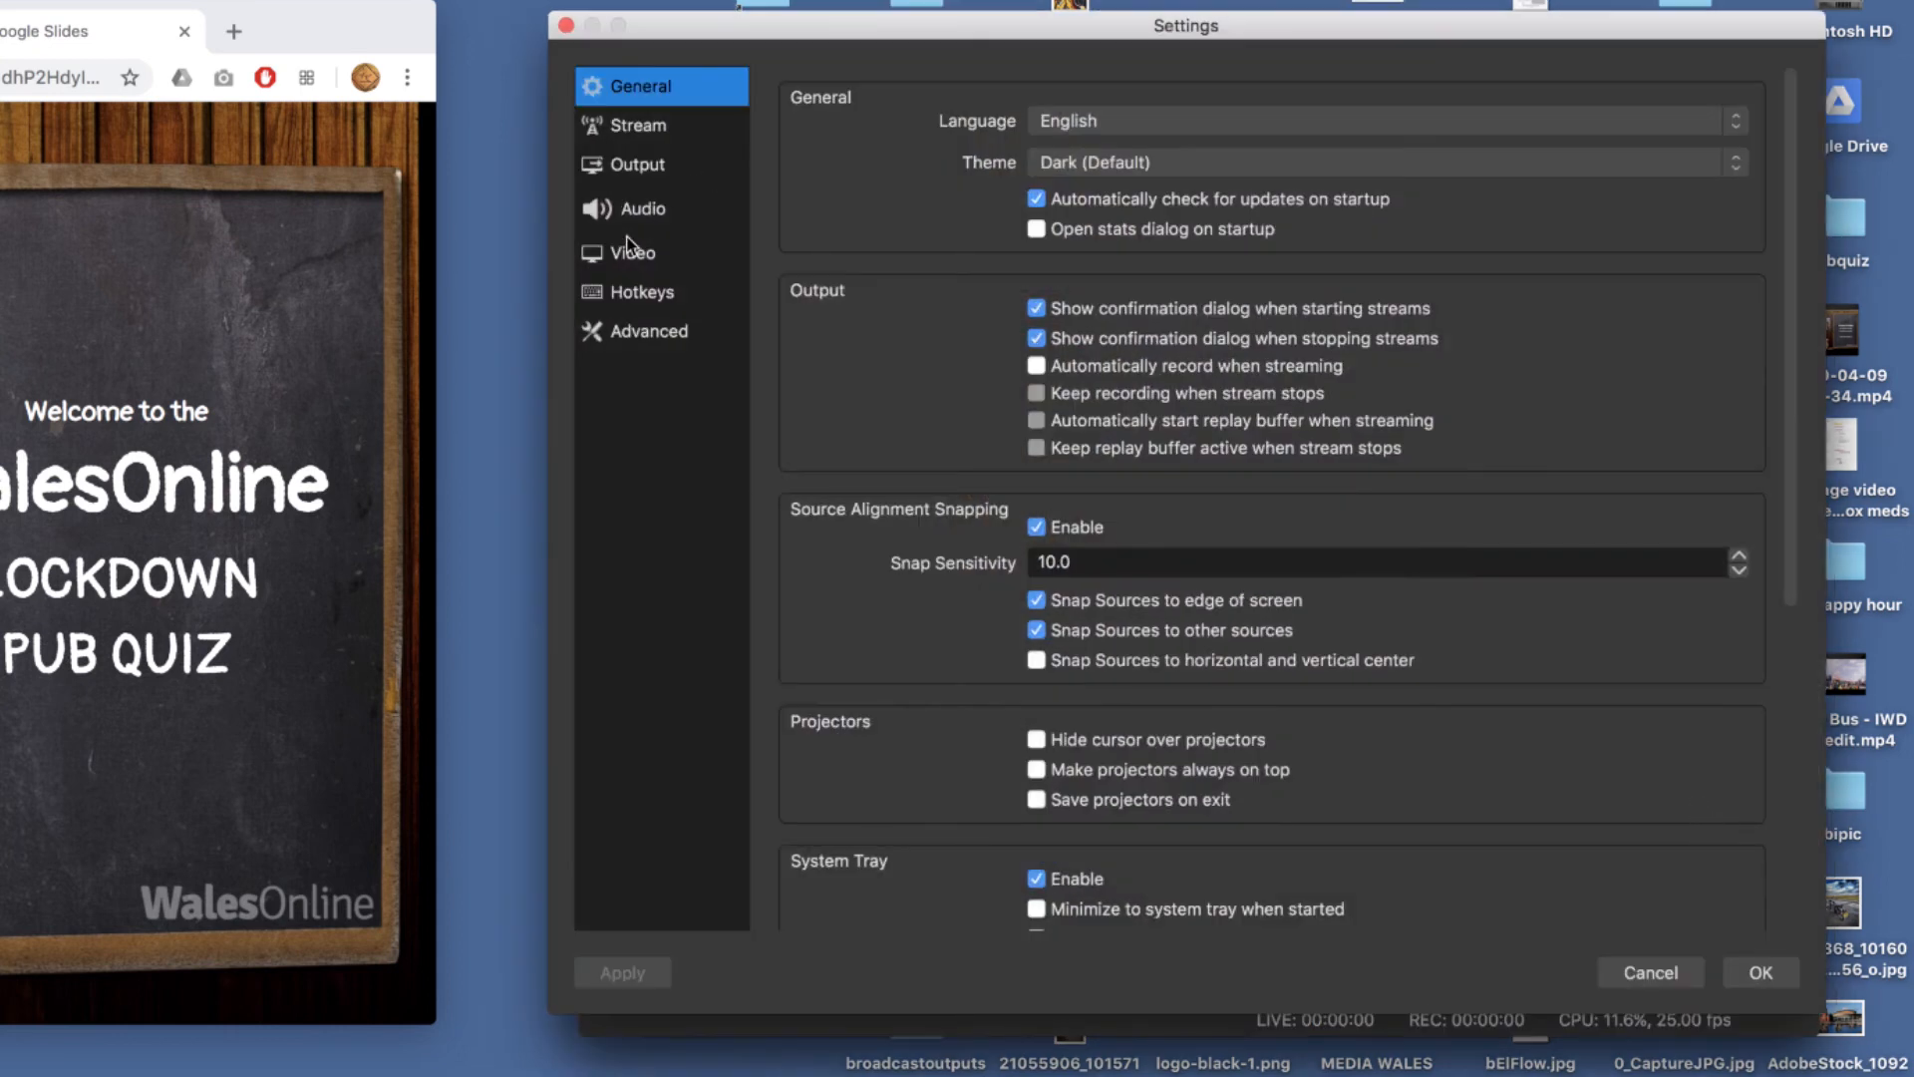
click(637, 128)
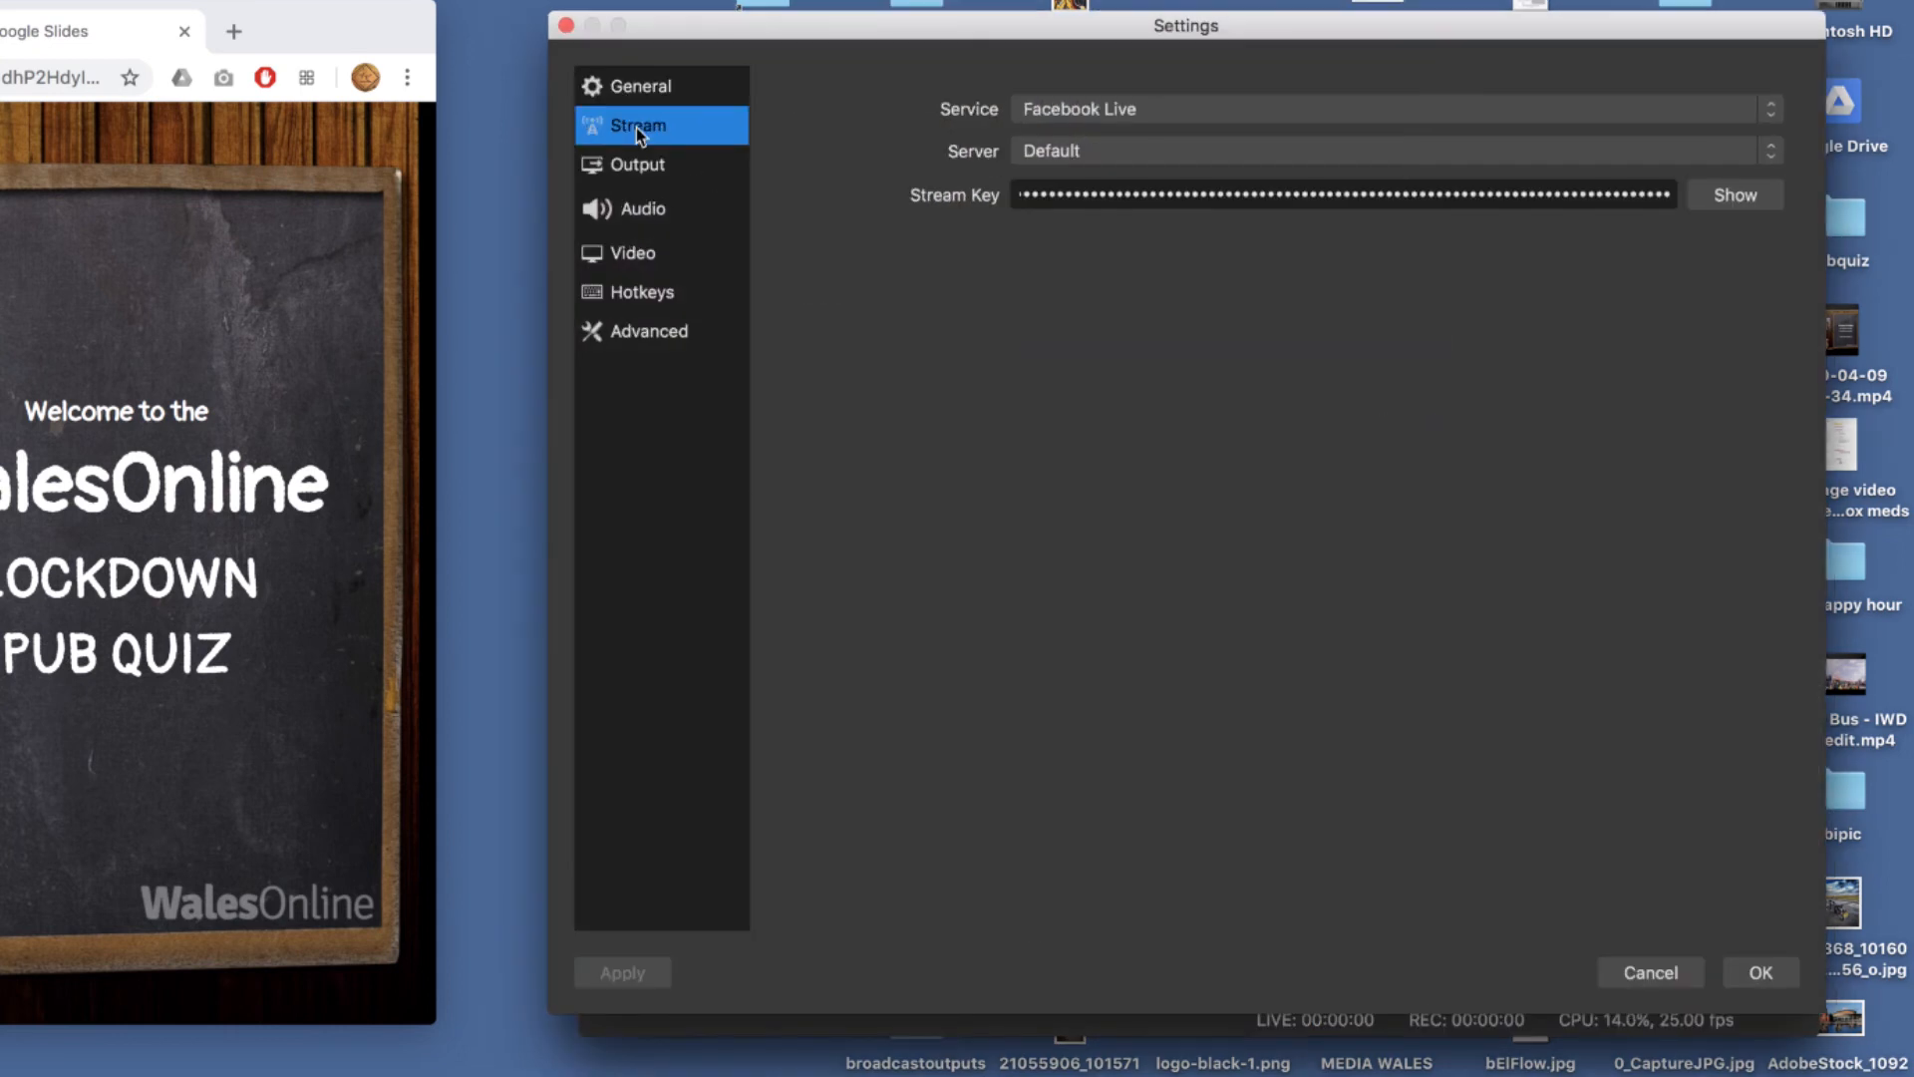
click(1773, 116)
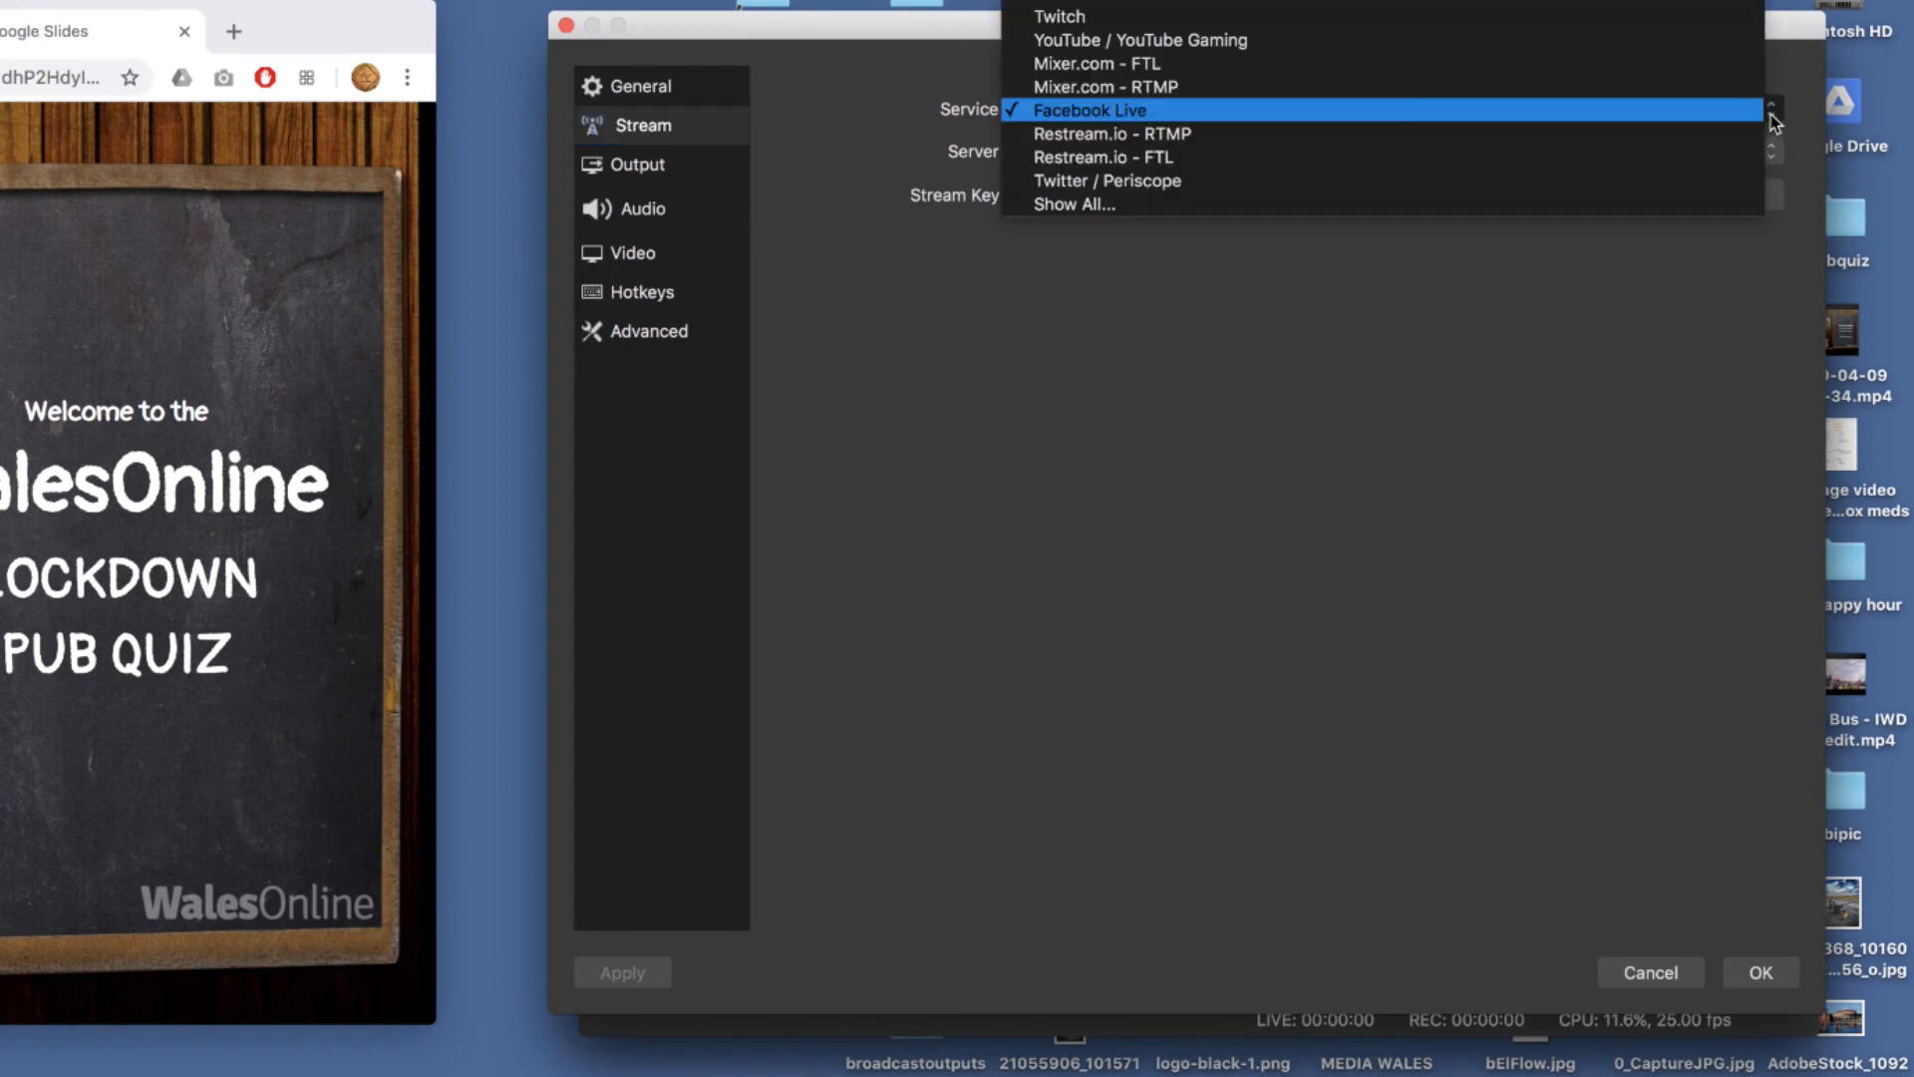
click(1095, 112)
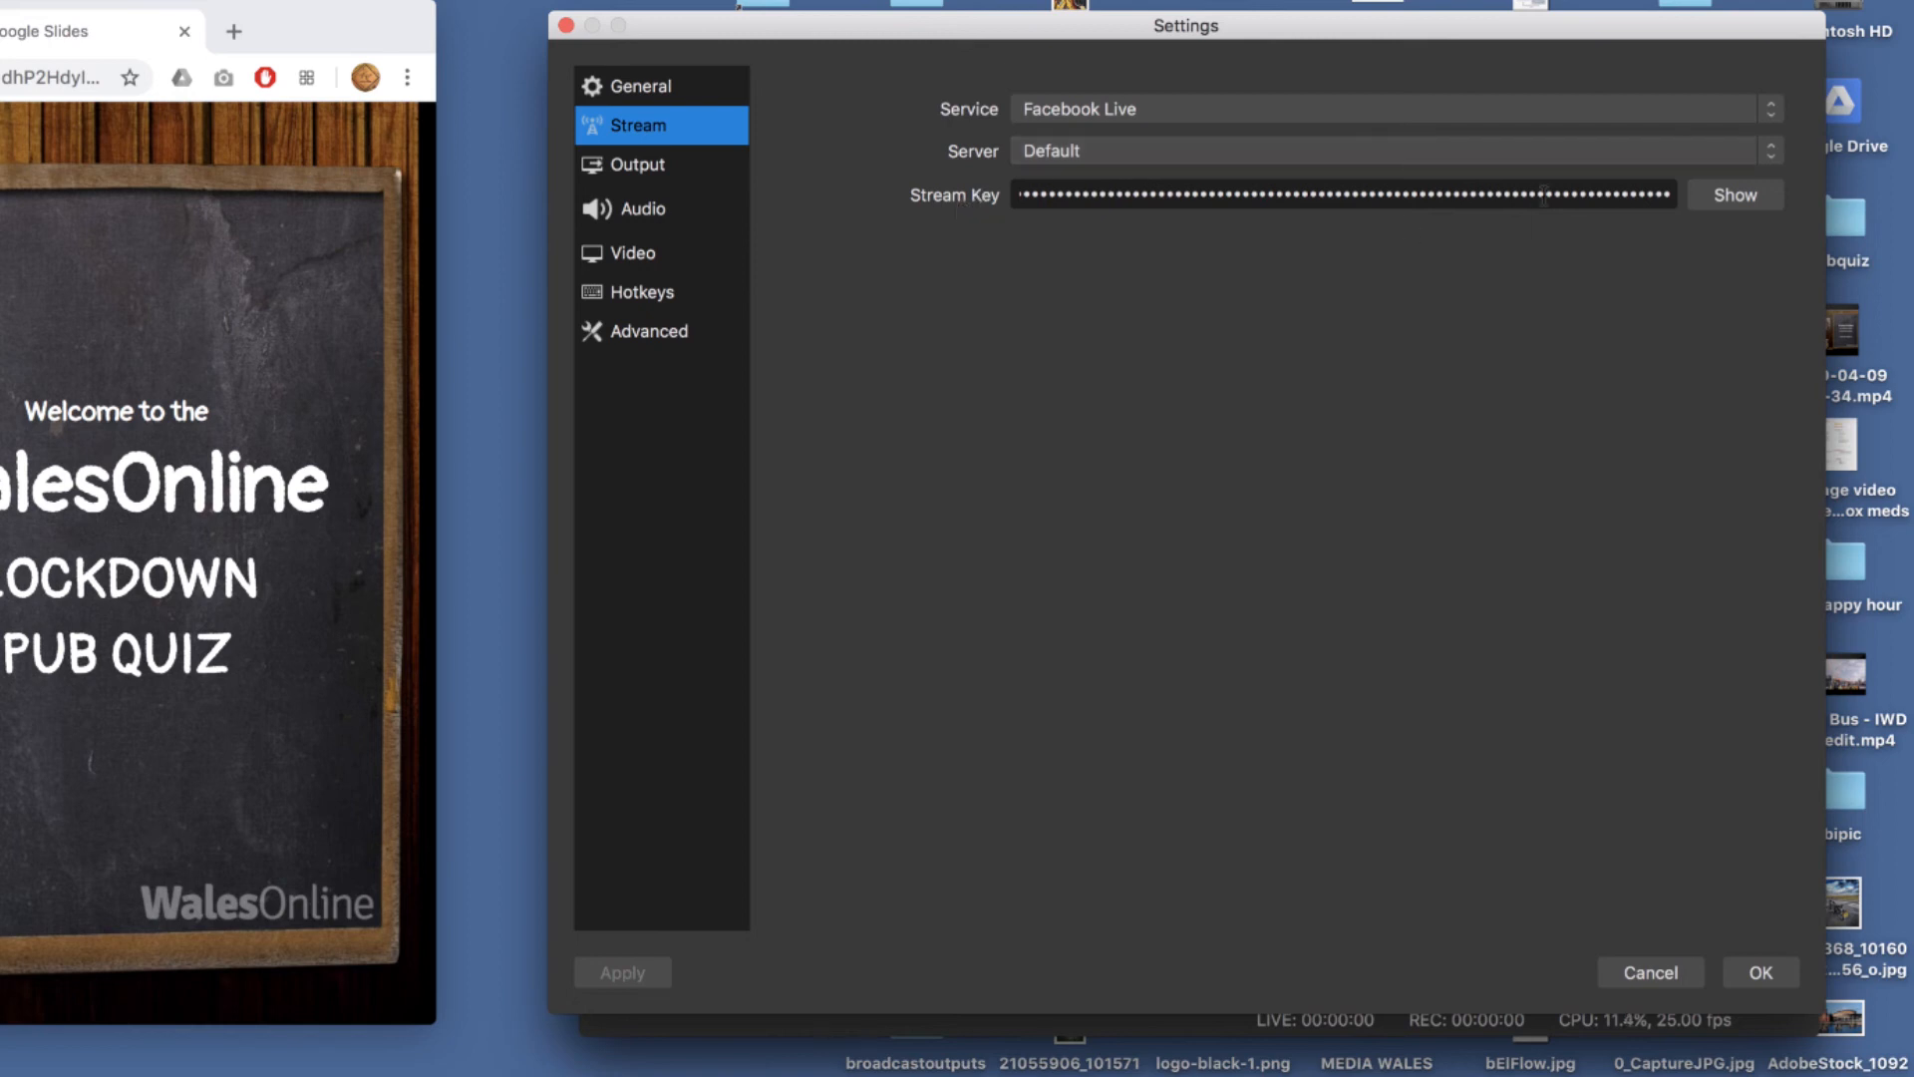
click(1753, 196)
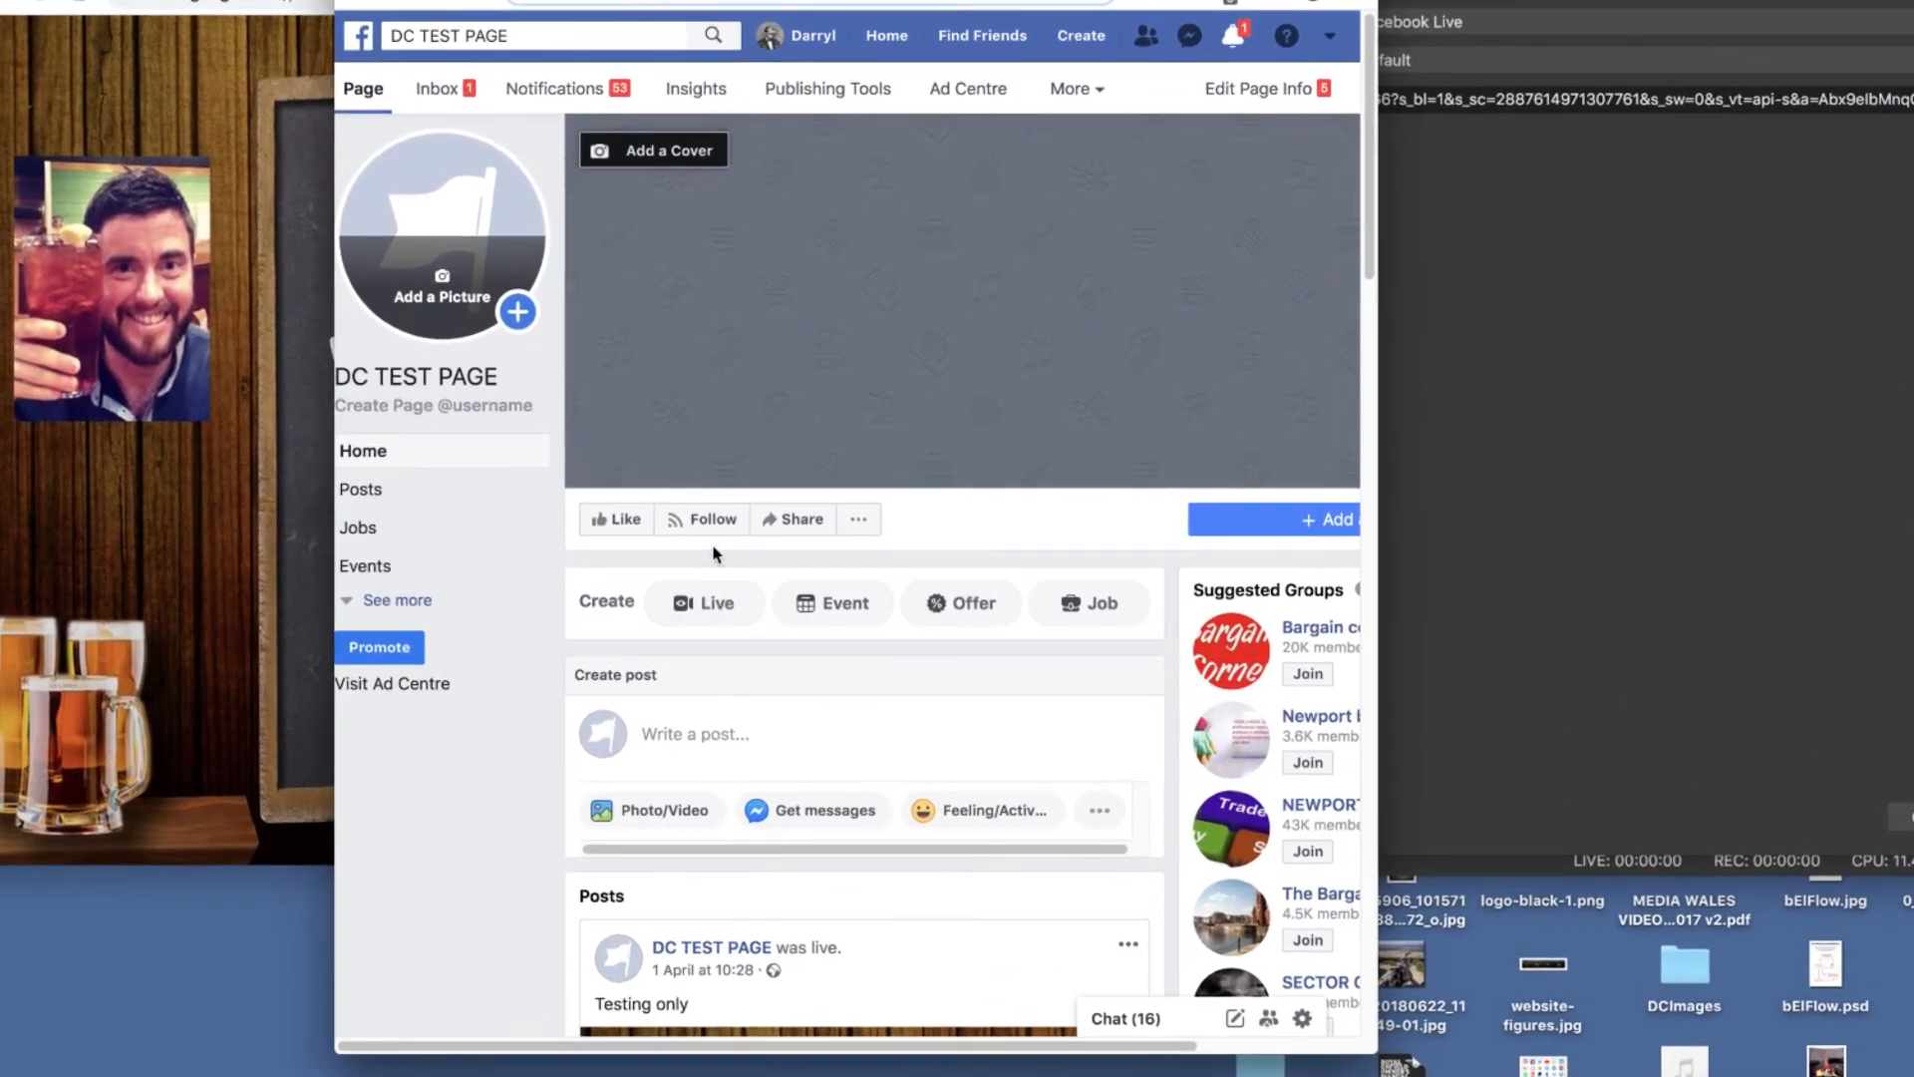
On Facebook, set up a live video for DC TEST PAGE with the stream key option and copy its stream key
click(702, 606)
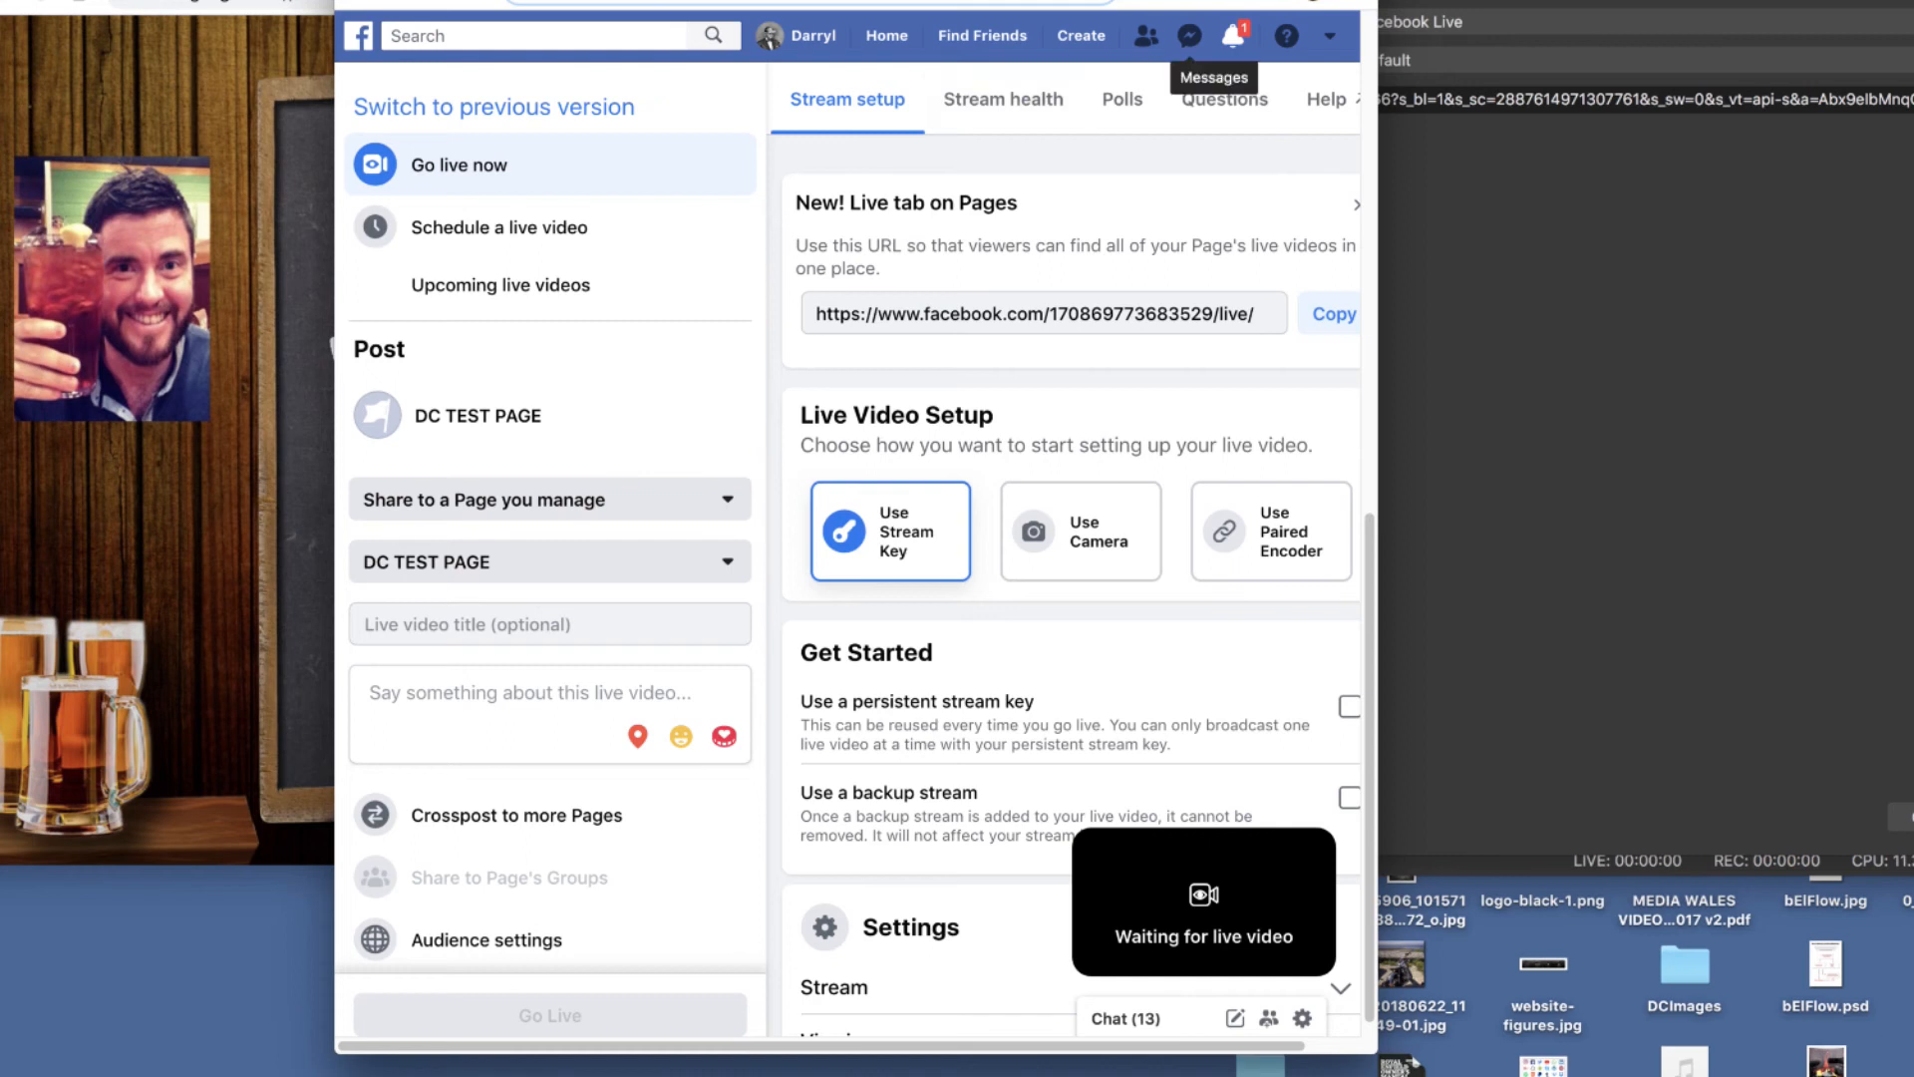
scroll(1370, 844, down, 1)
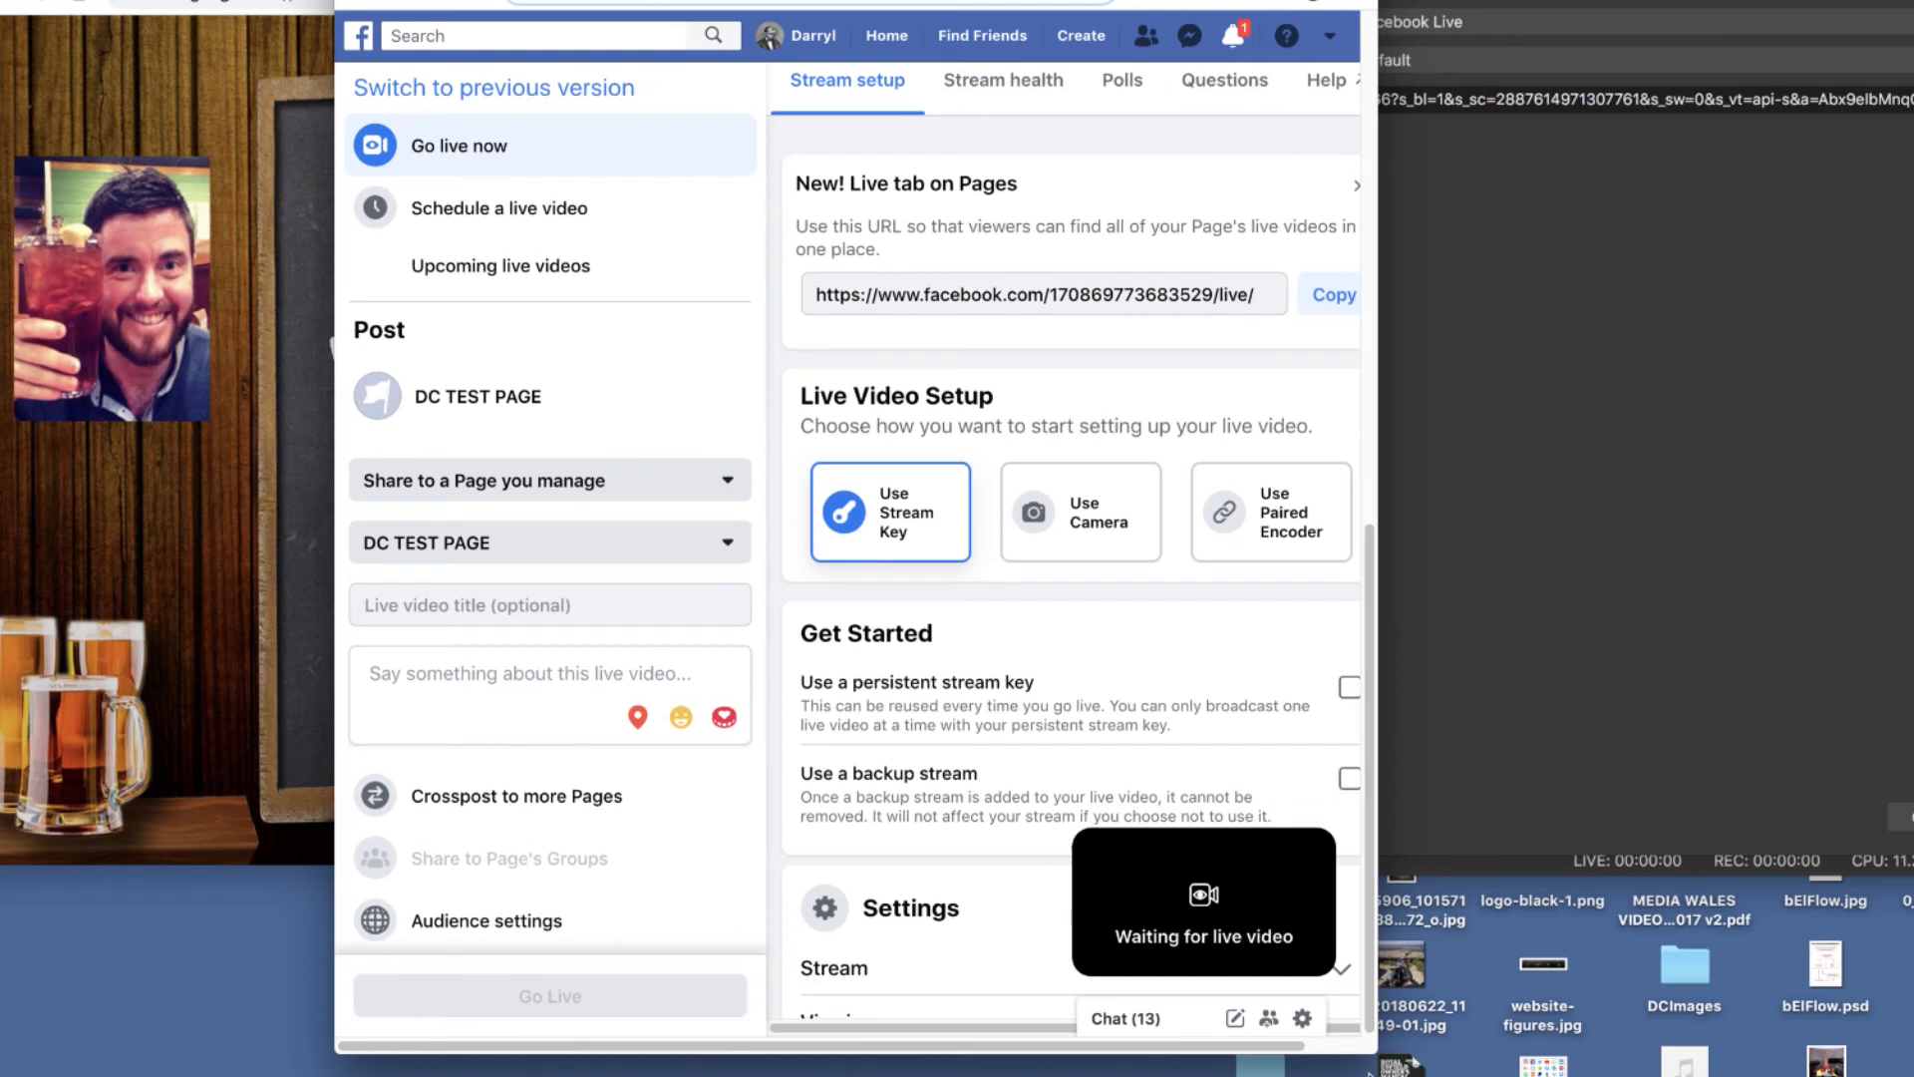
drag(1370, 1059, 1427, 1076)
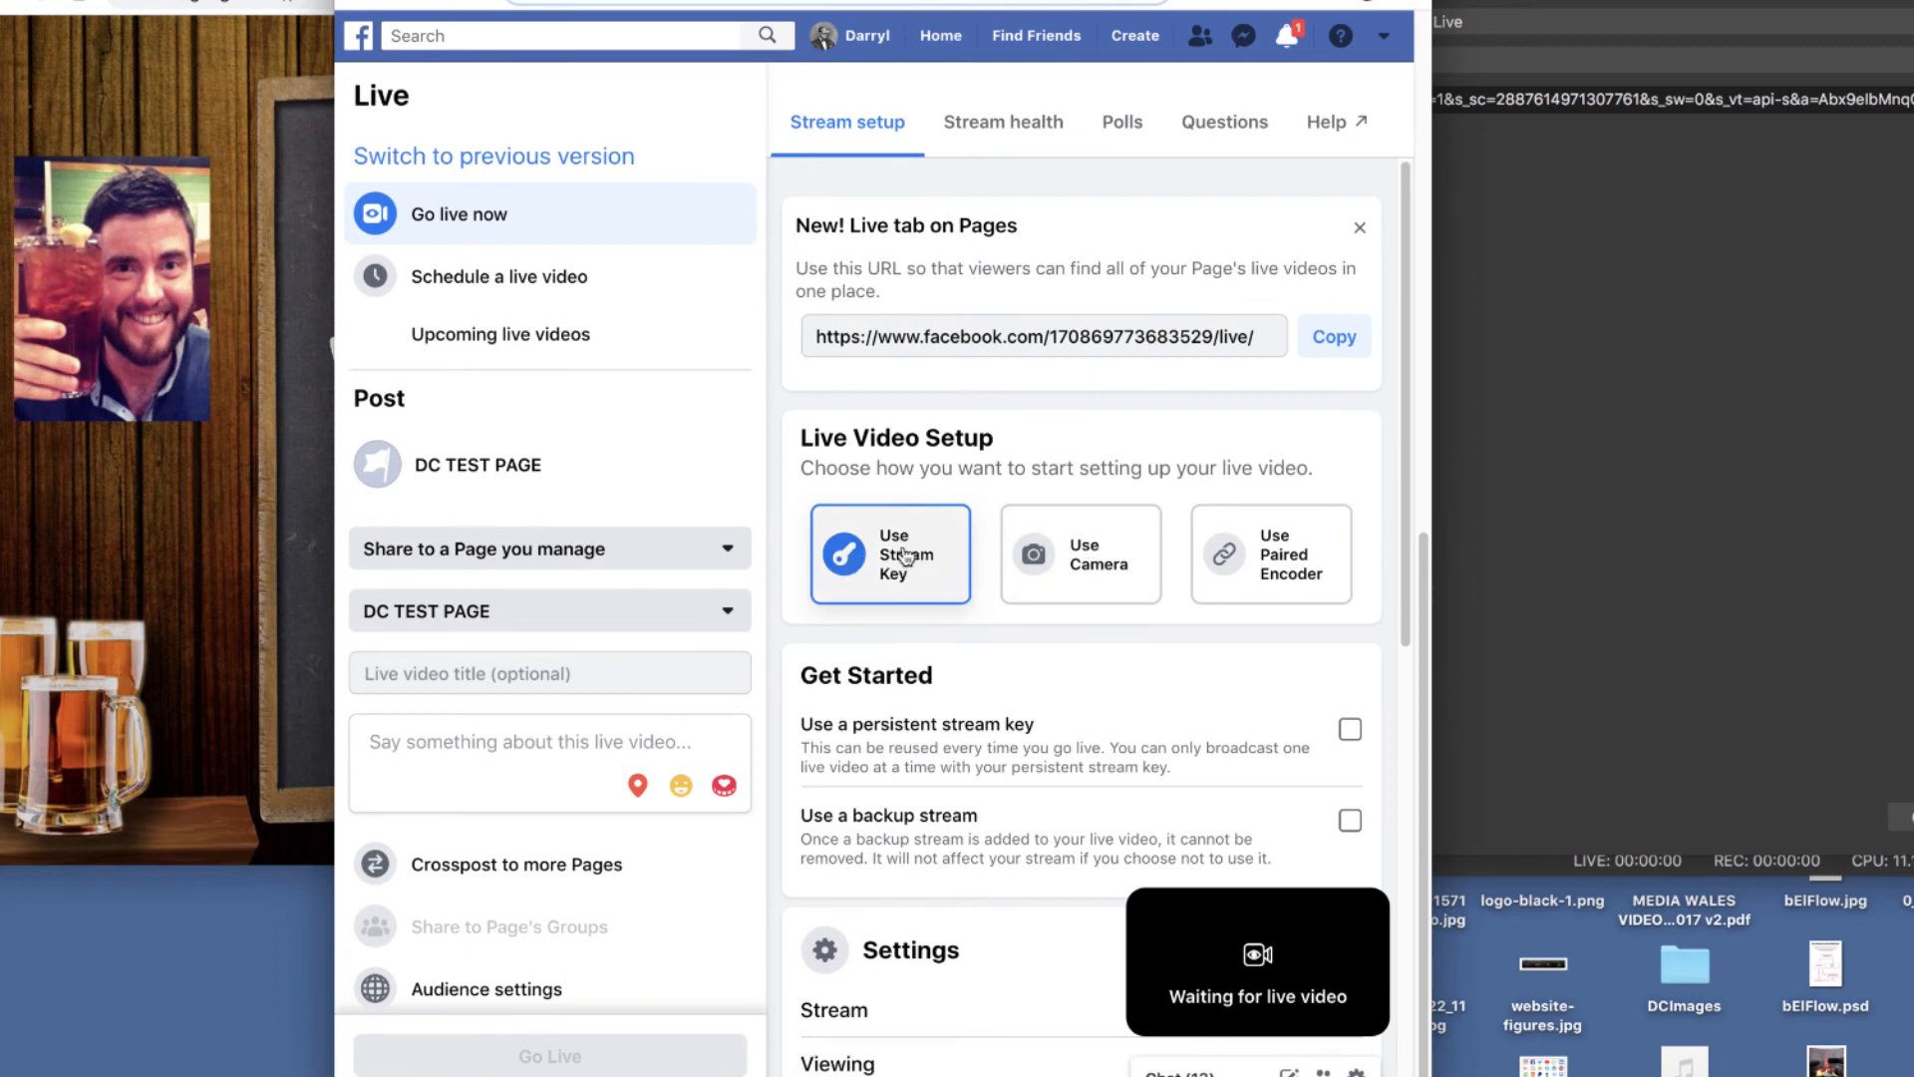
scroll(1174, 686, down, 3)
scroll(1173, 695, down, 5)
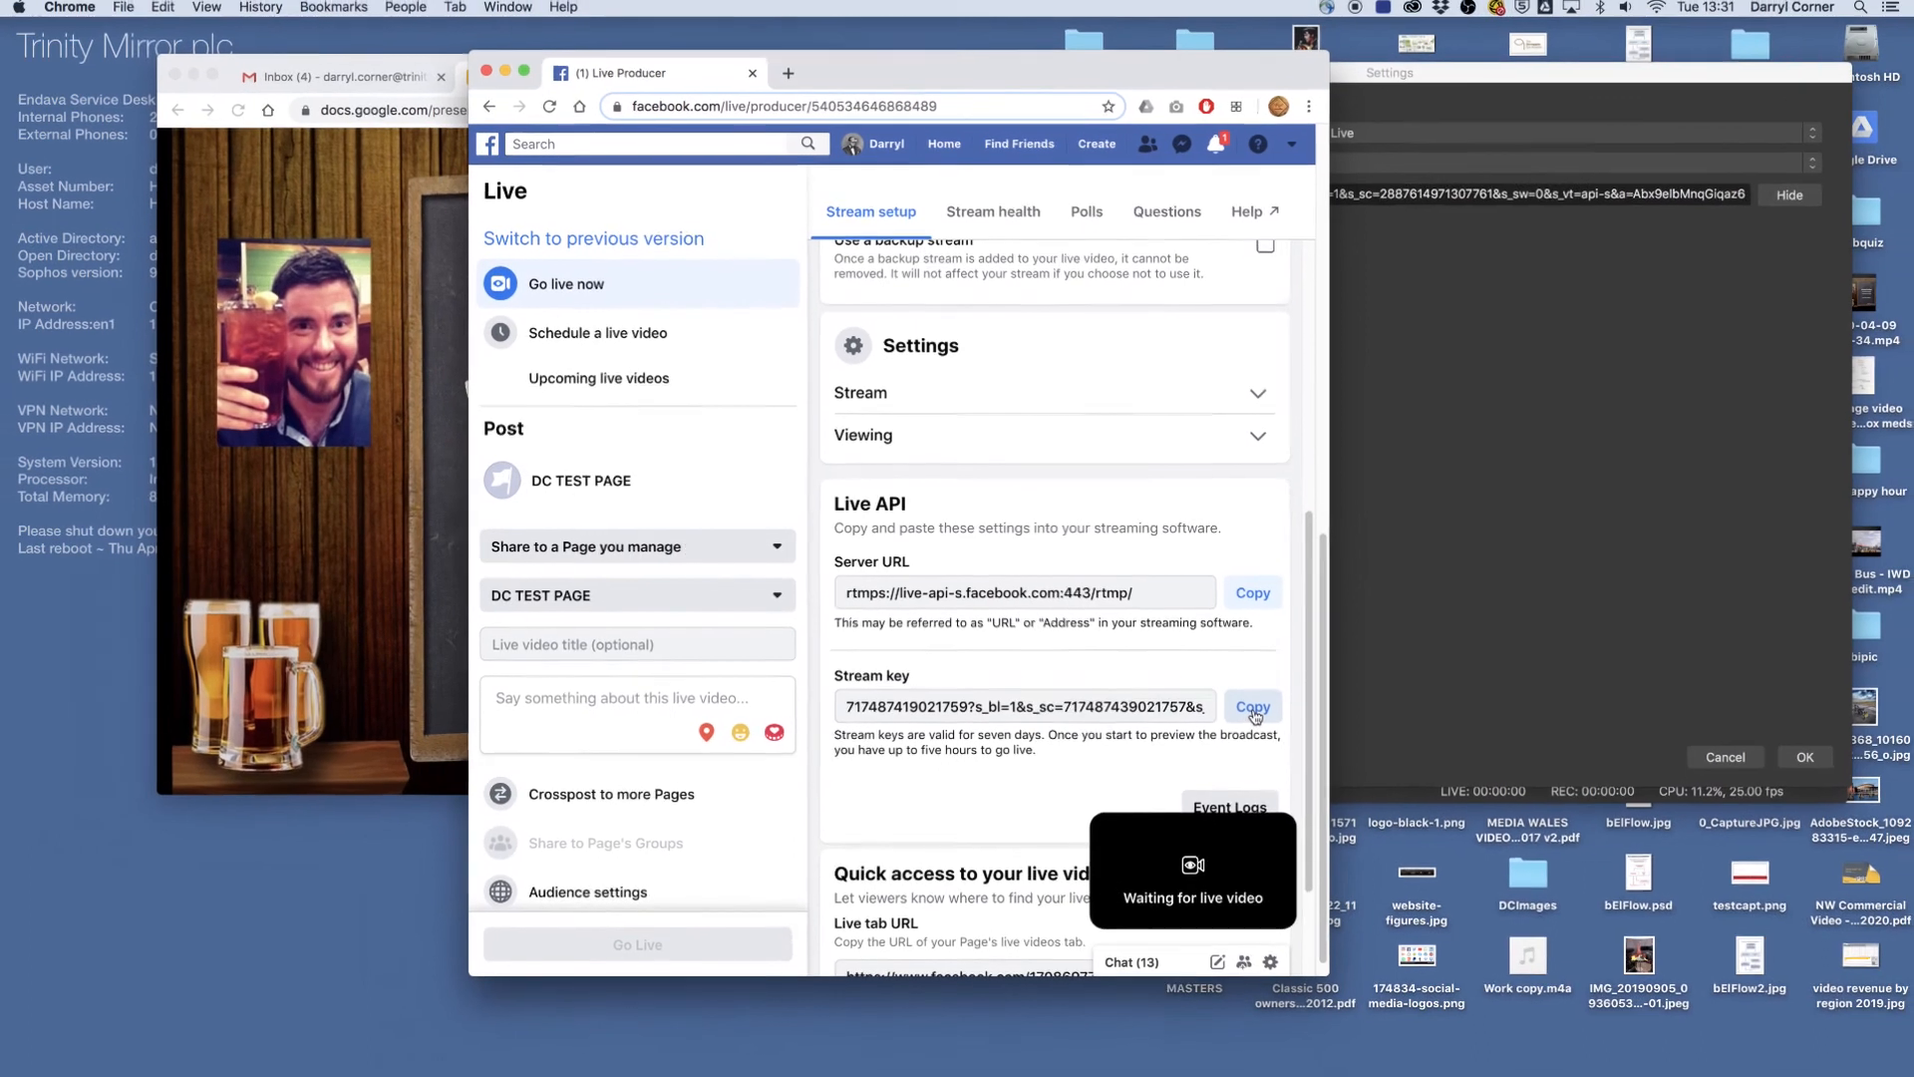
click(1254, 710)
Back in the OBS stream settings, replace the old stream key with the copied Facebook key and save the settings
click(1595, 72)
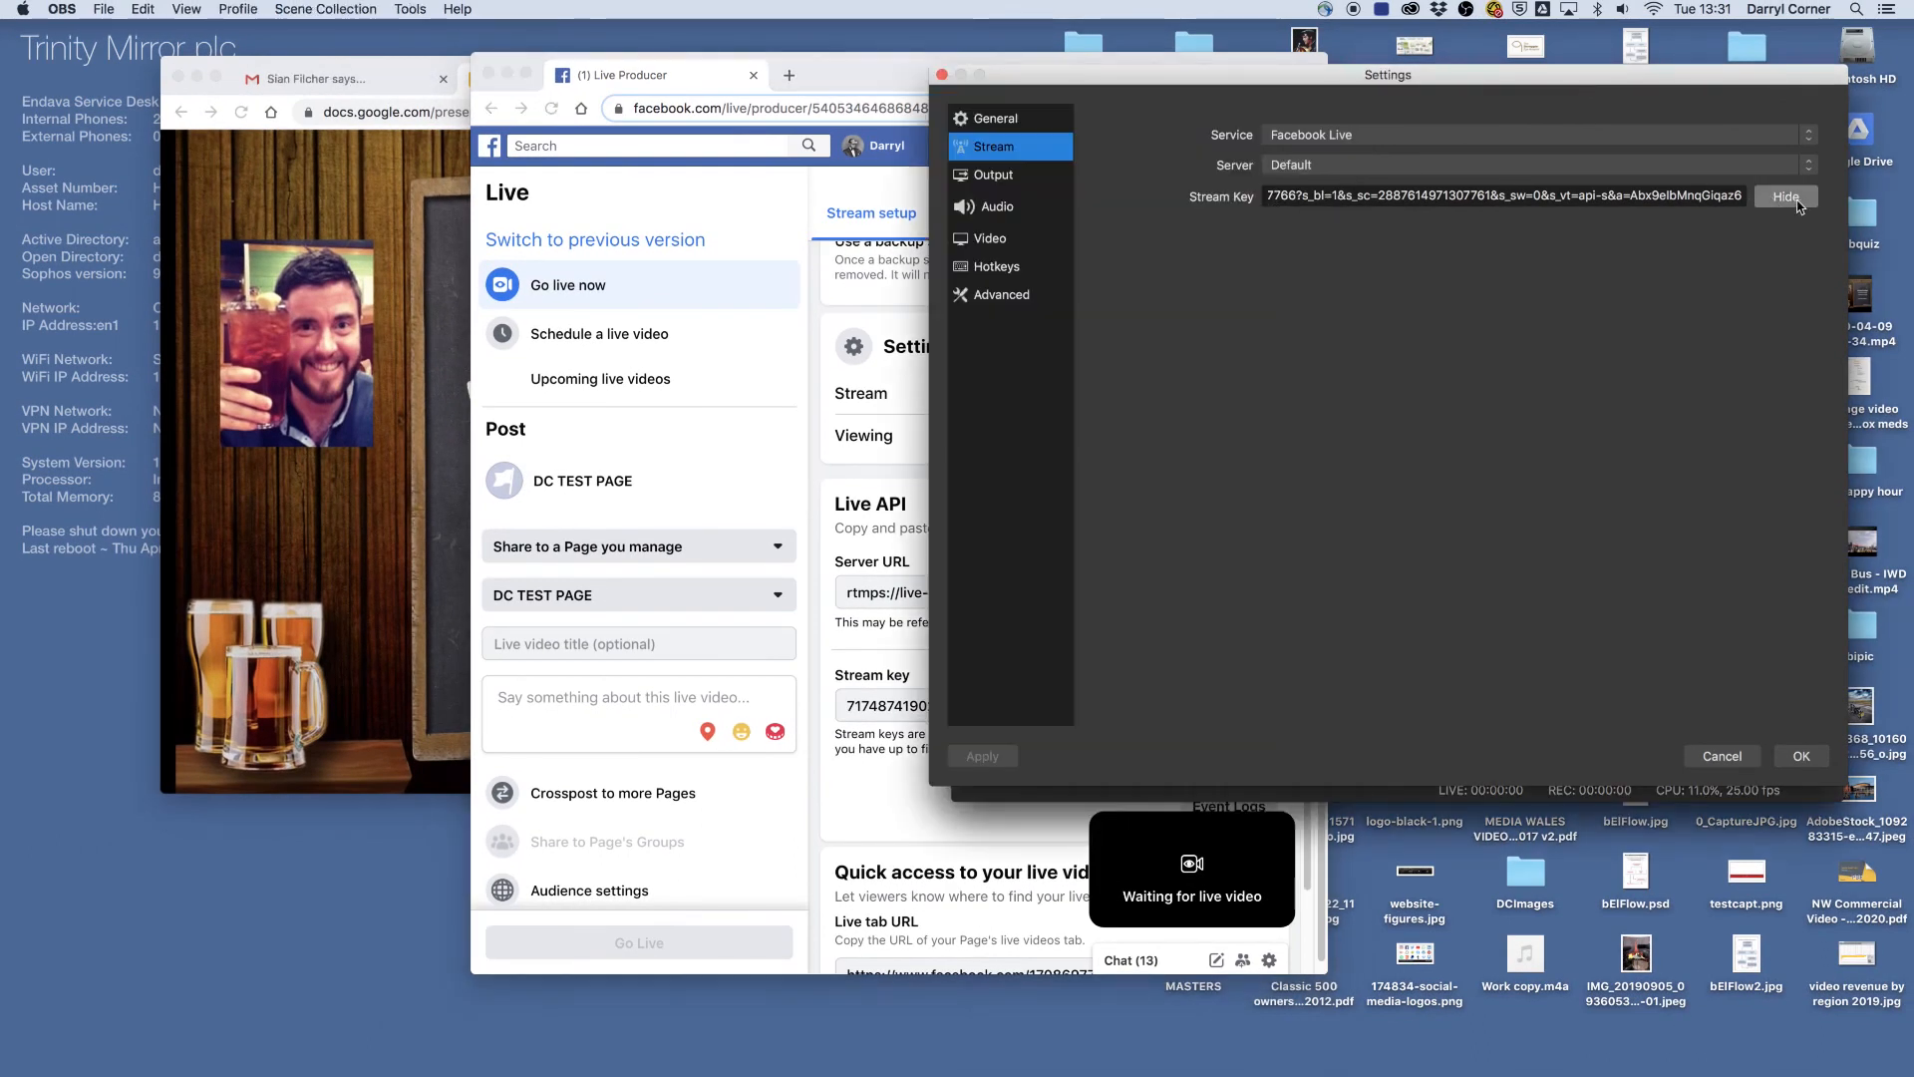
drag(1742, 199, 939, 205)
key(BackSpace)
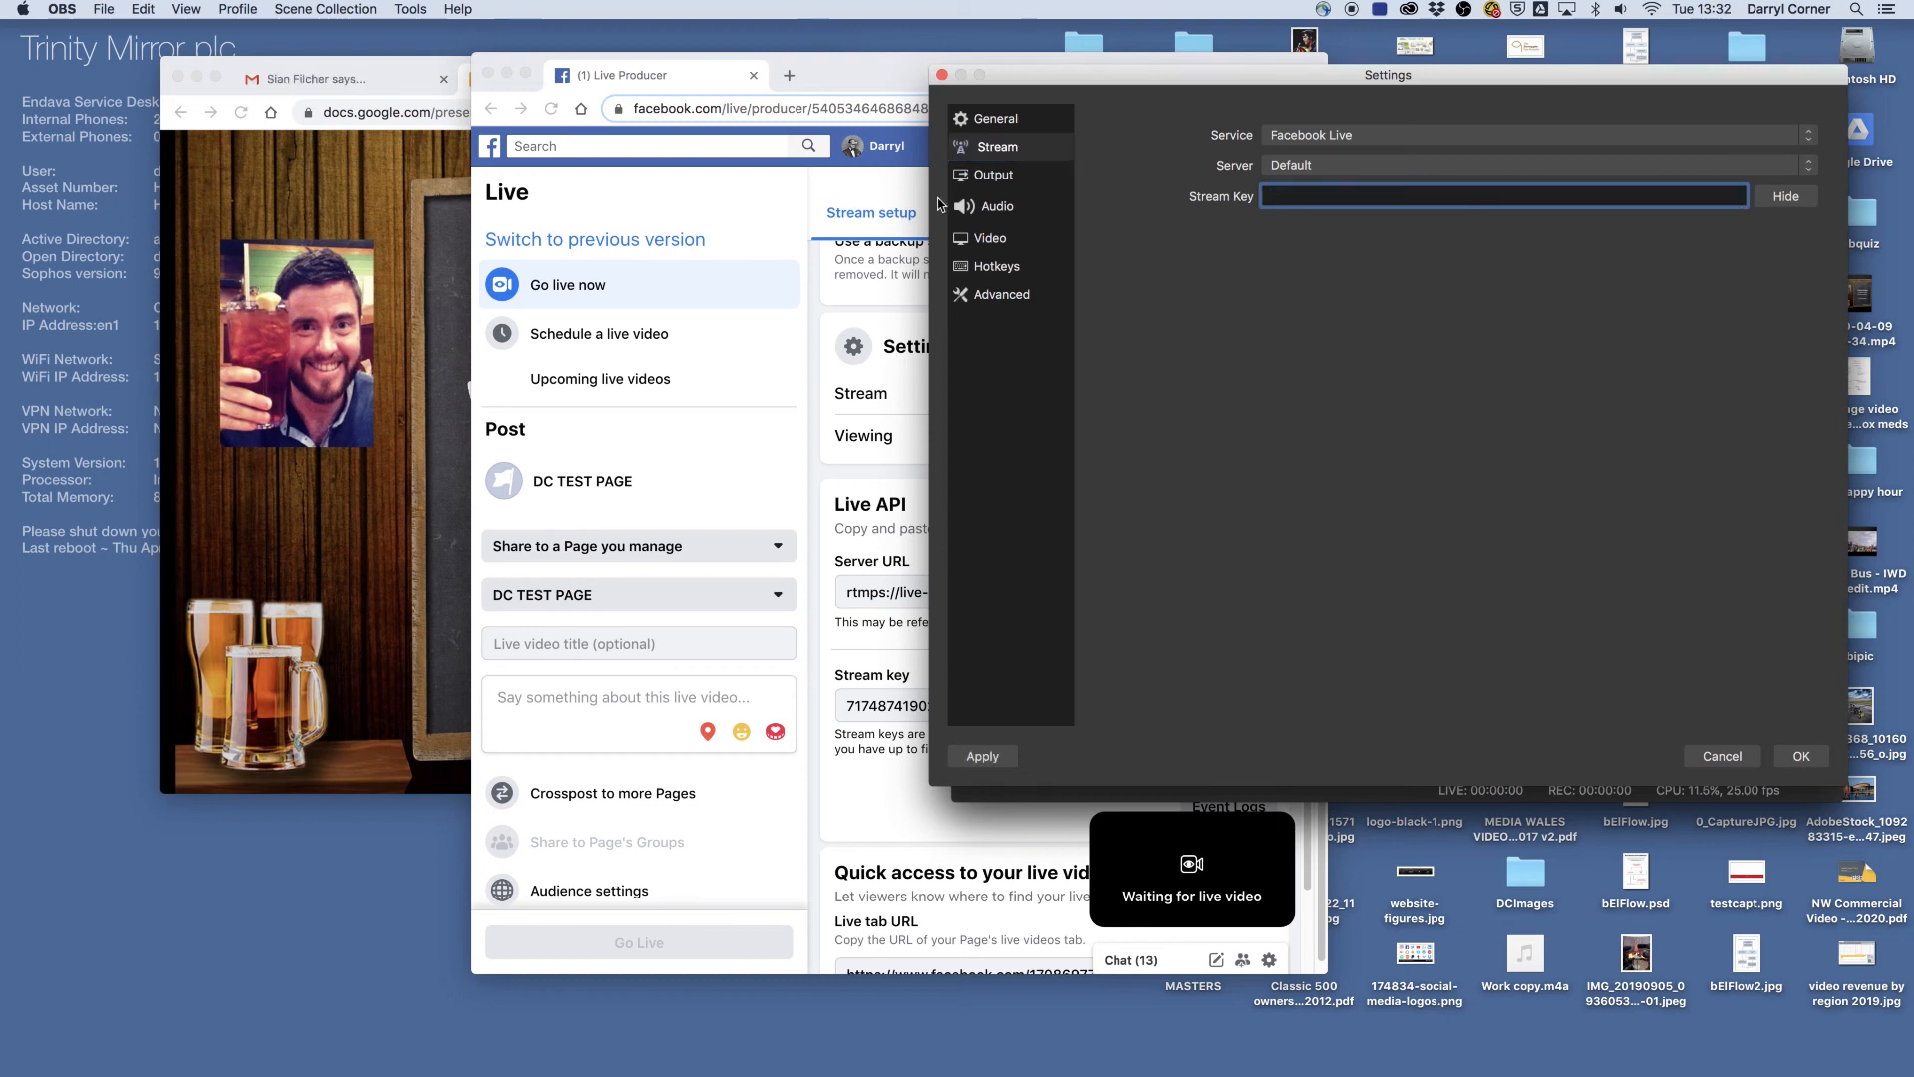
key(super+v)
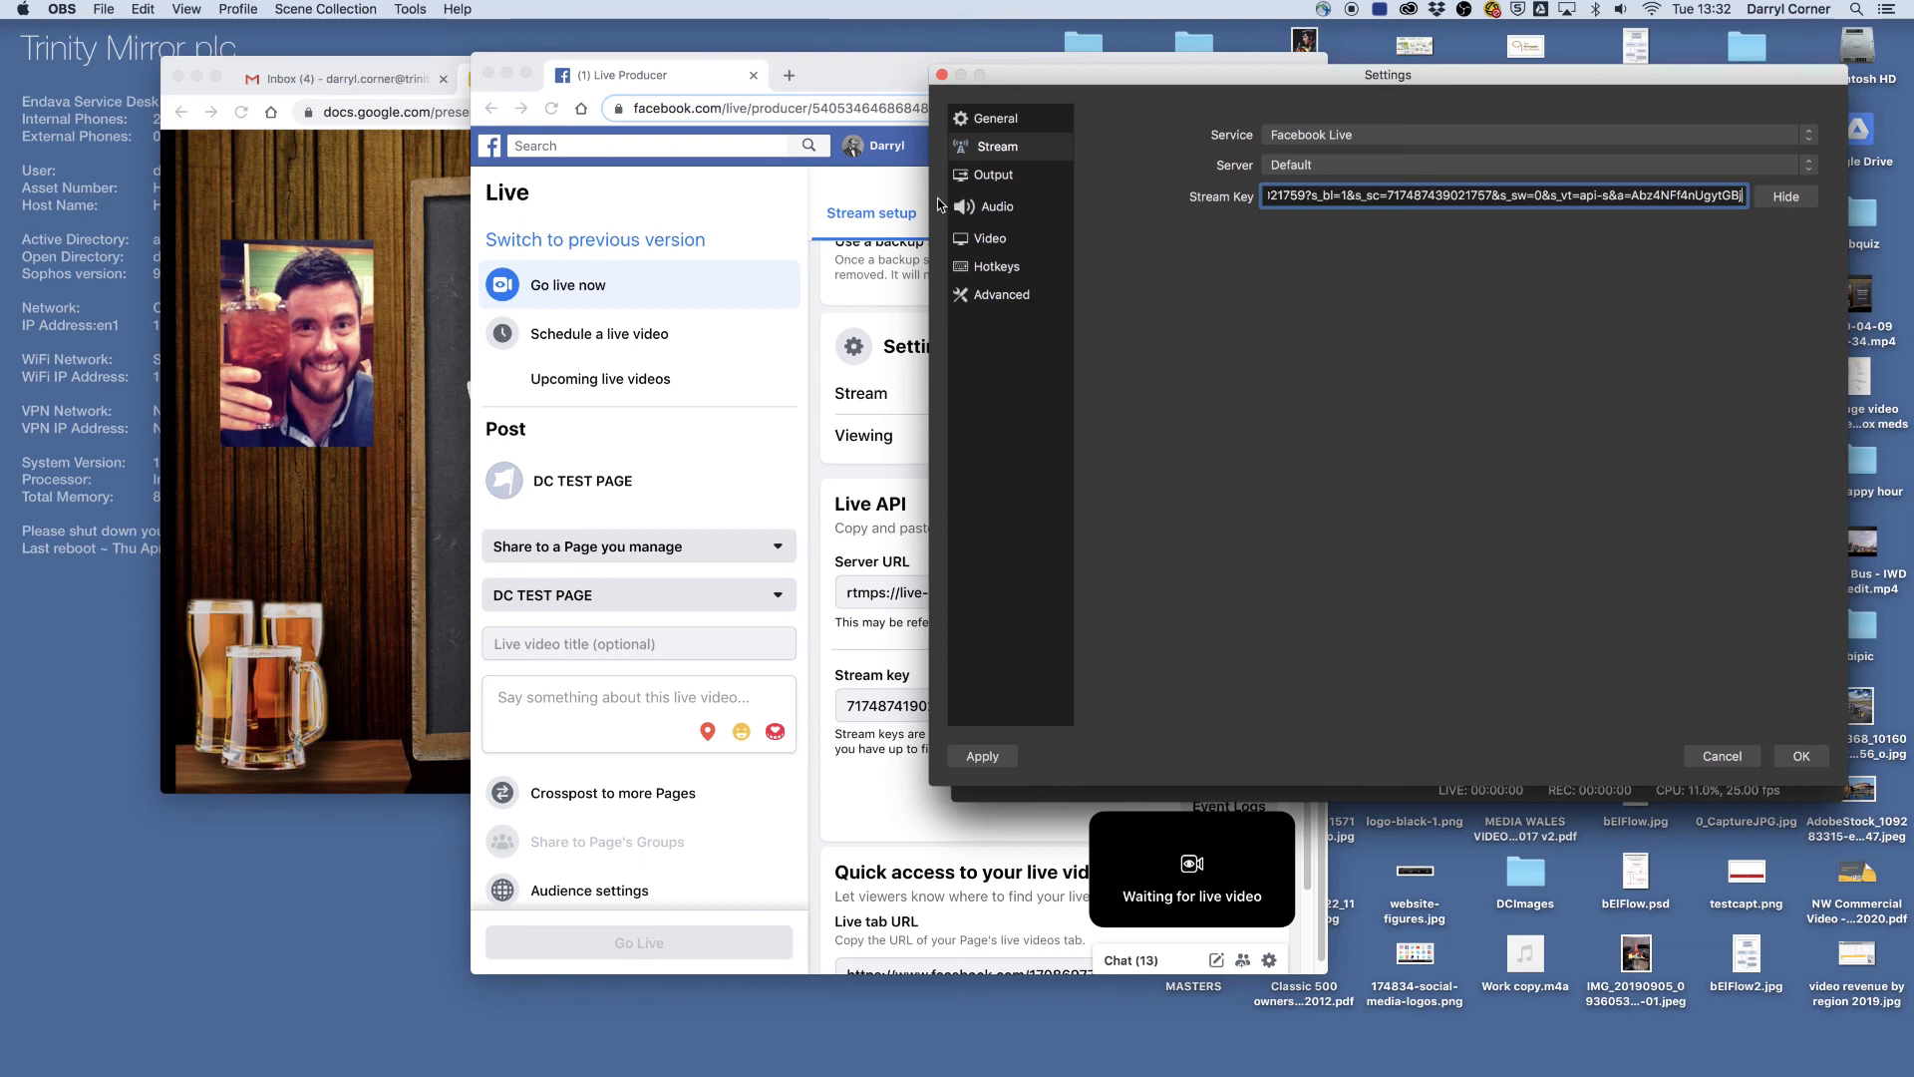
click(1807, 756)
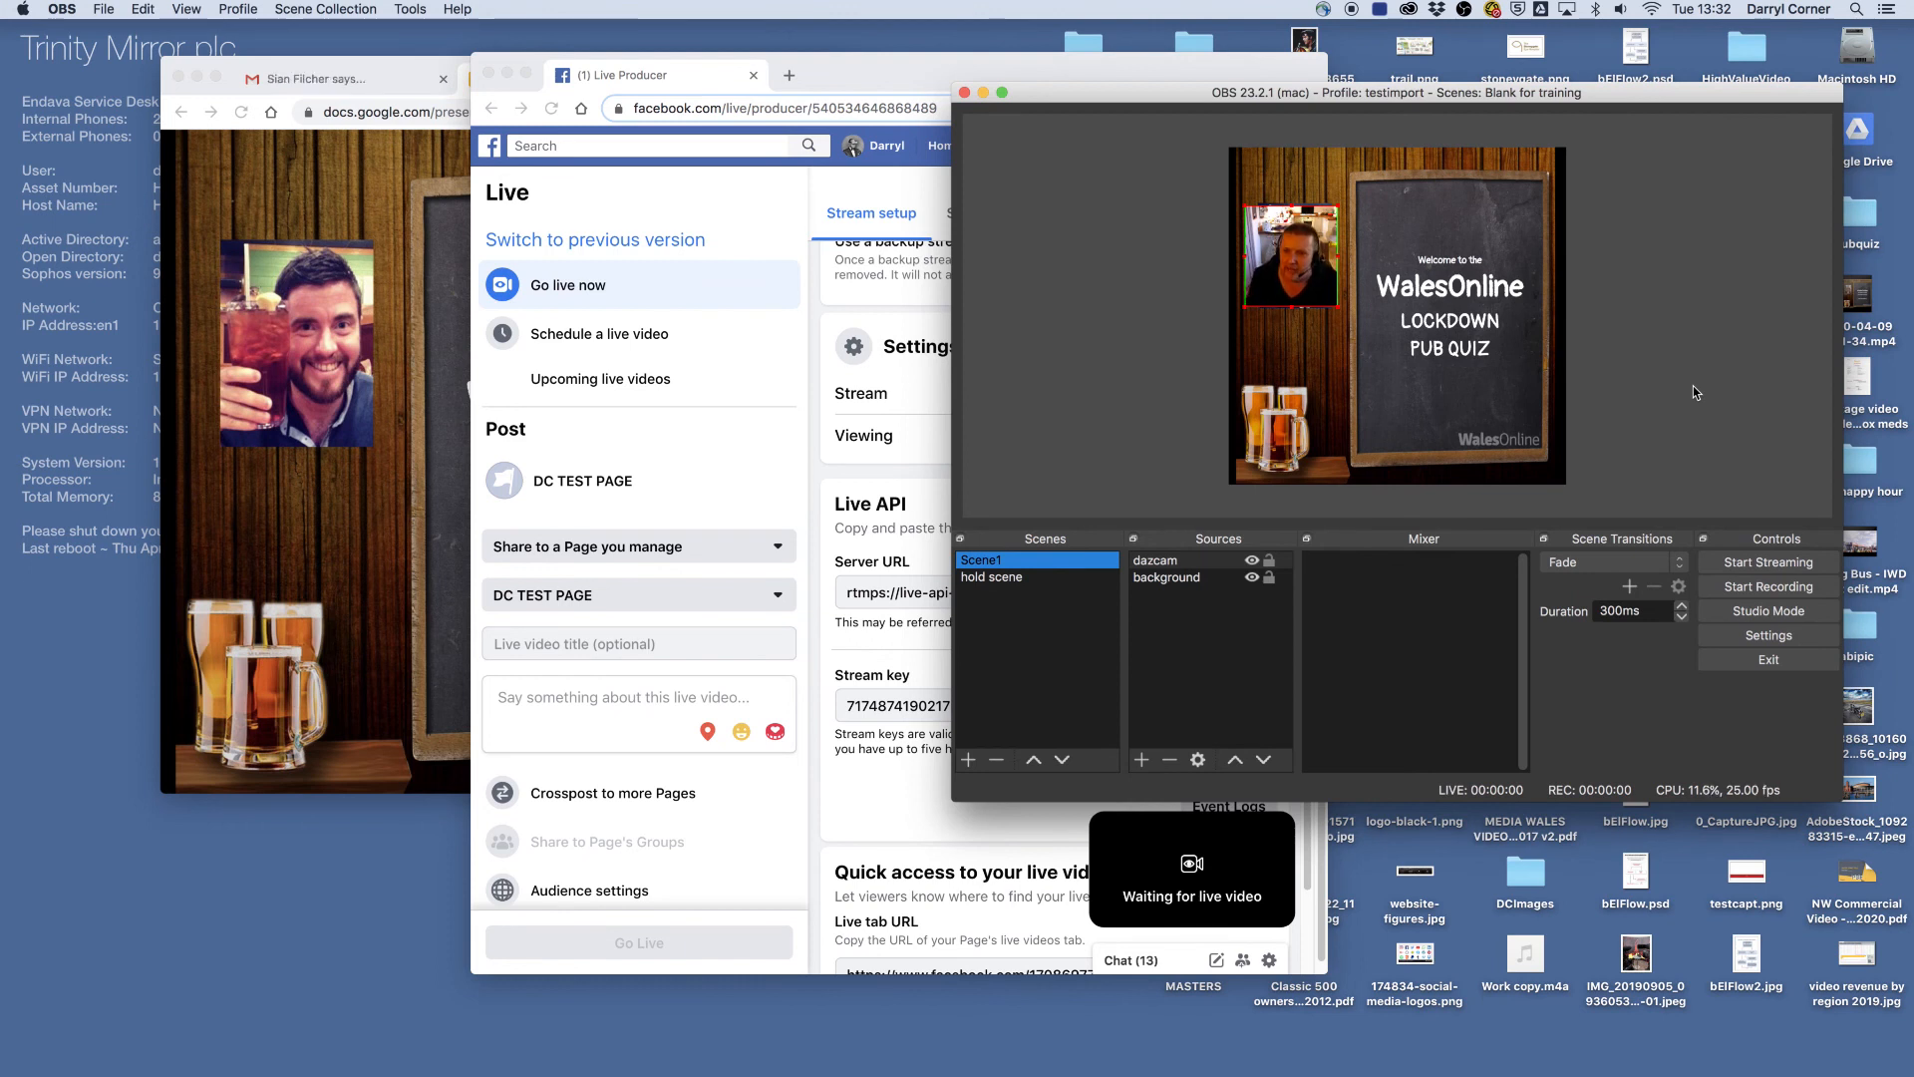
Start streaming Scene1 from OBS to Facebook Live and confirm the start
click(1784, 565)
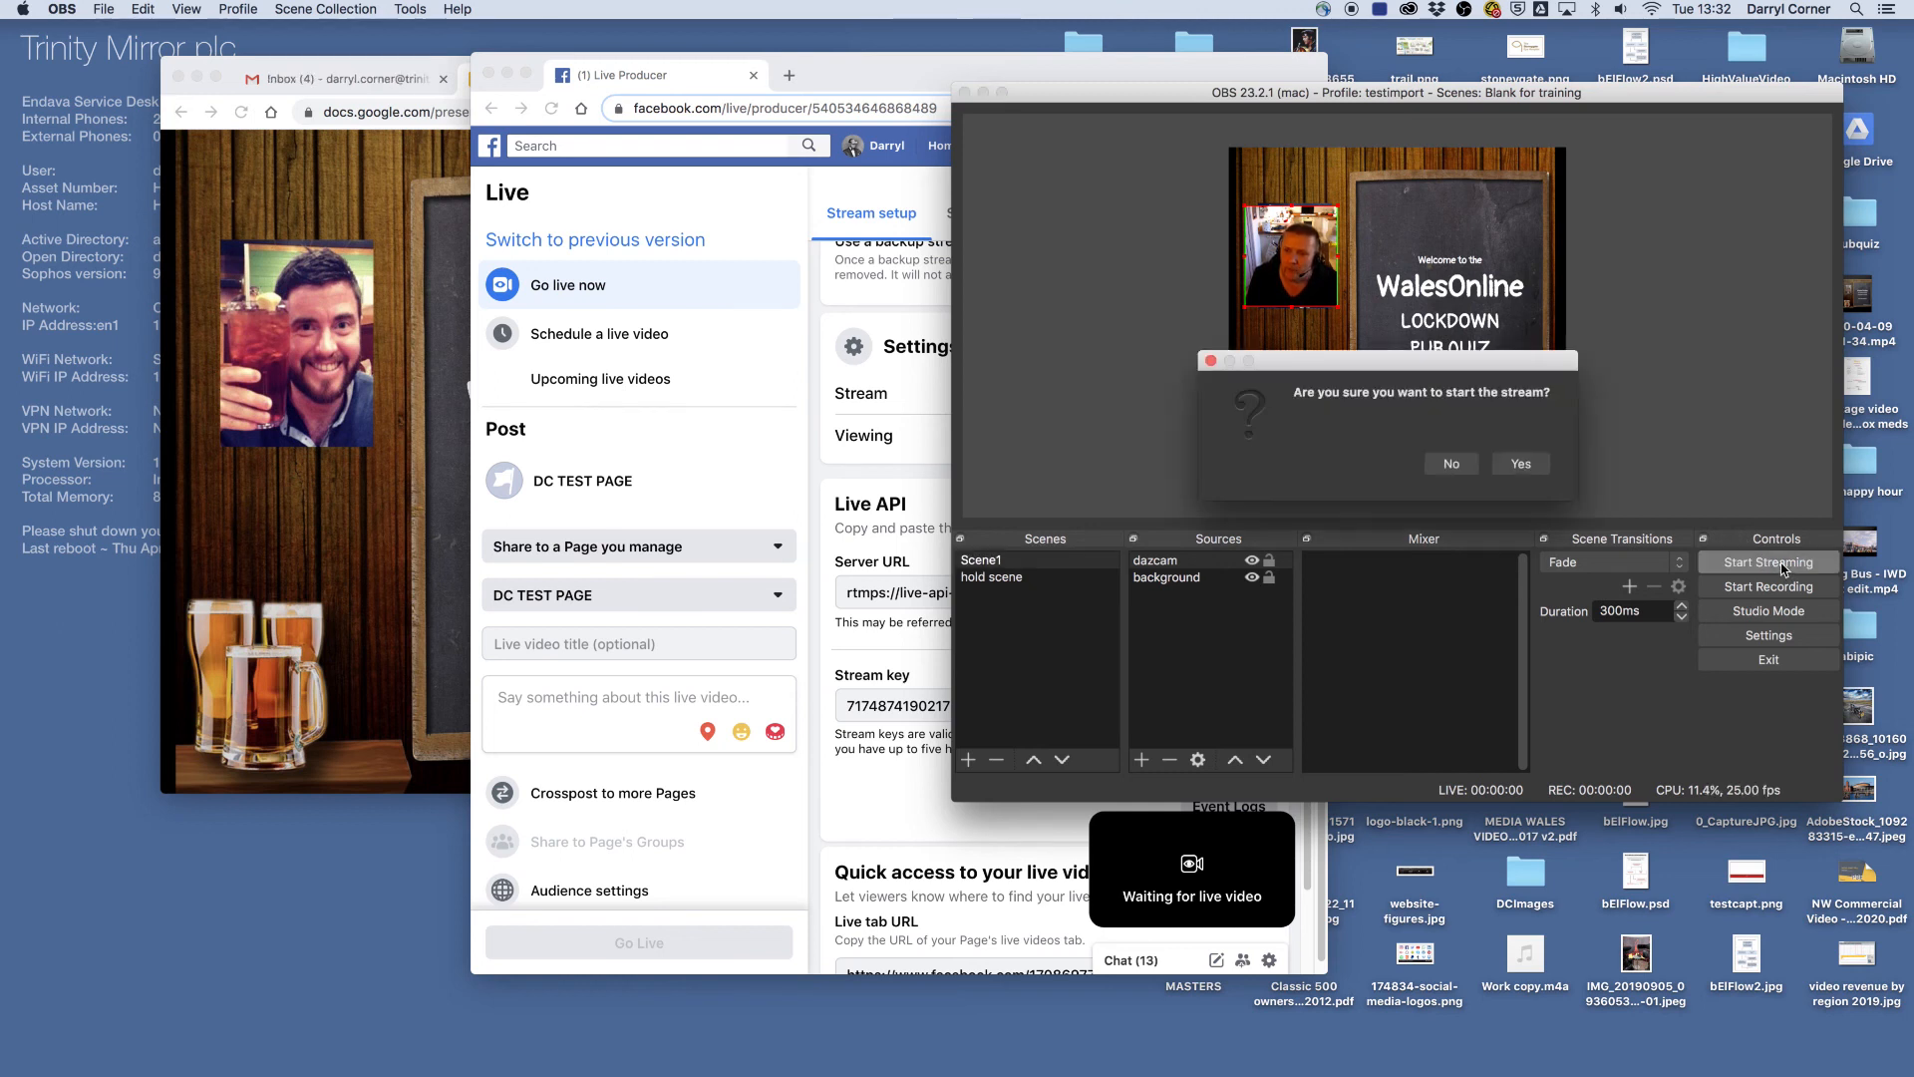
click(1522, 464)
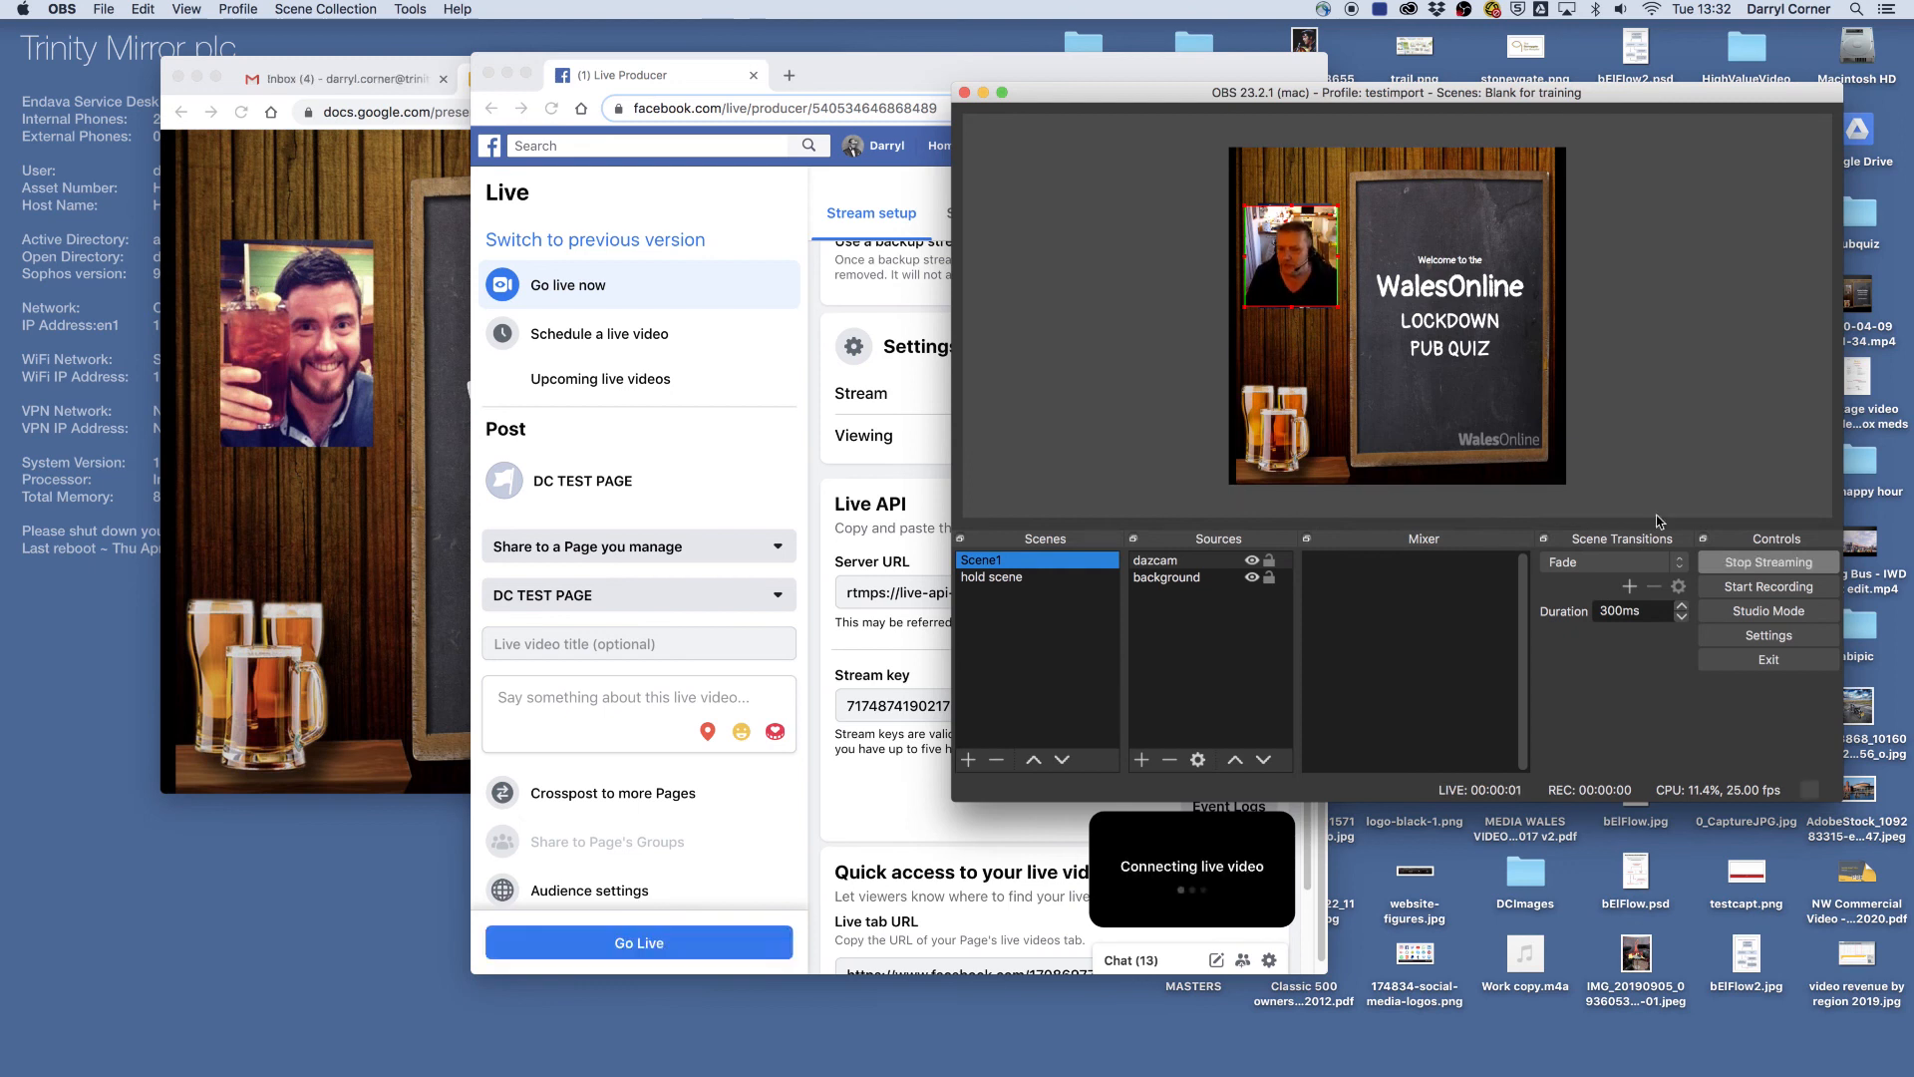
Switch to Facebook's Live Producer and examine the Go Live option, the expanded Stream settings and the incoming video preview
click(890, 76)
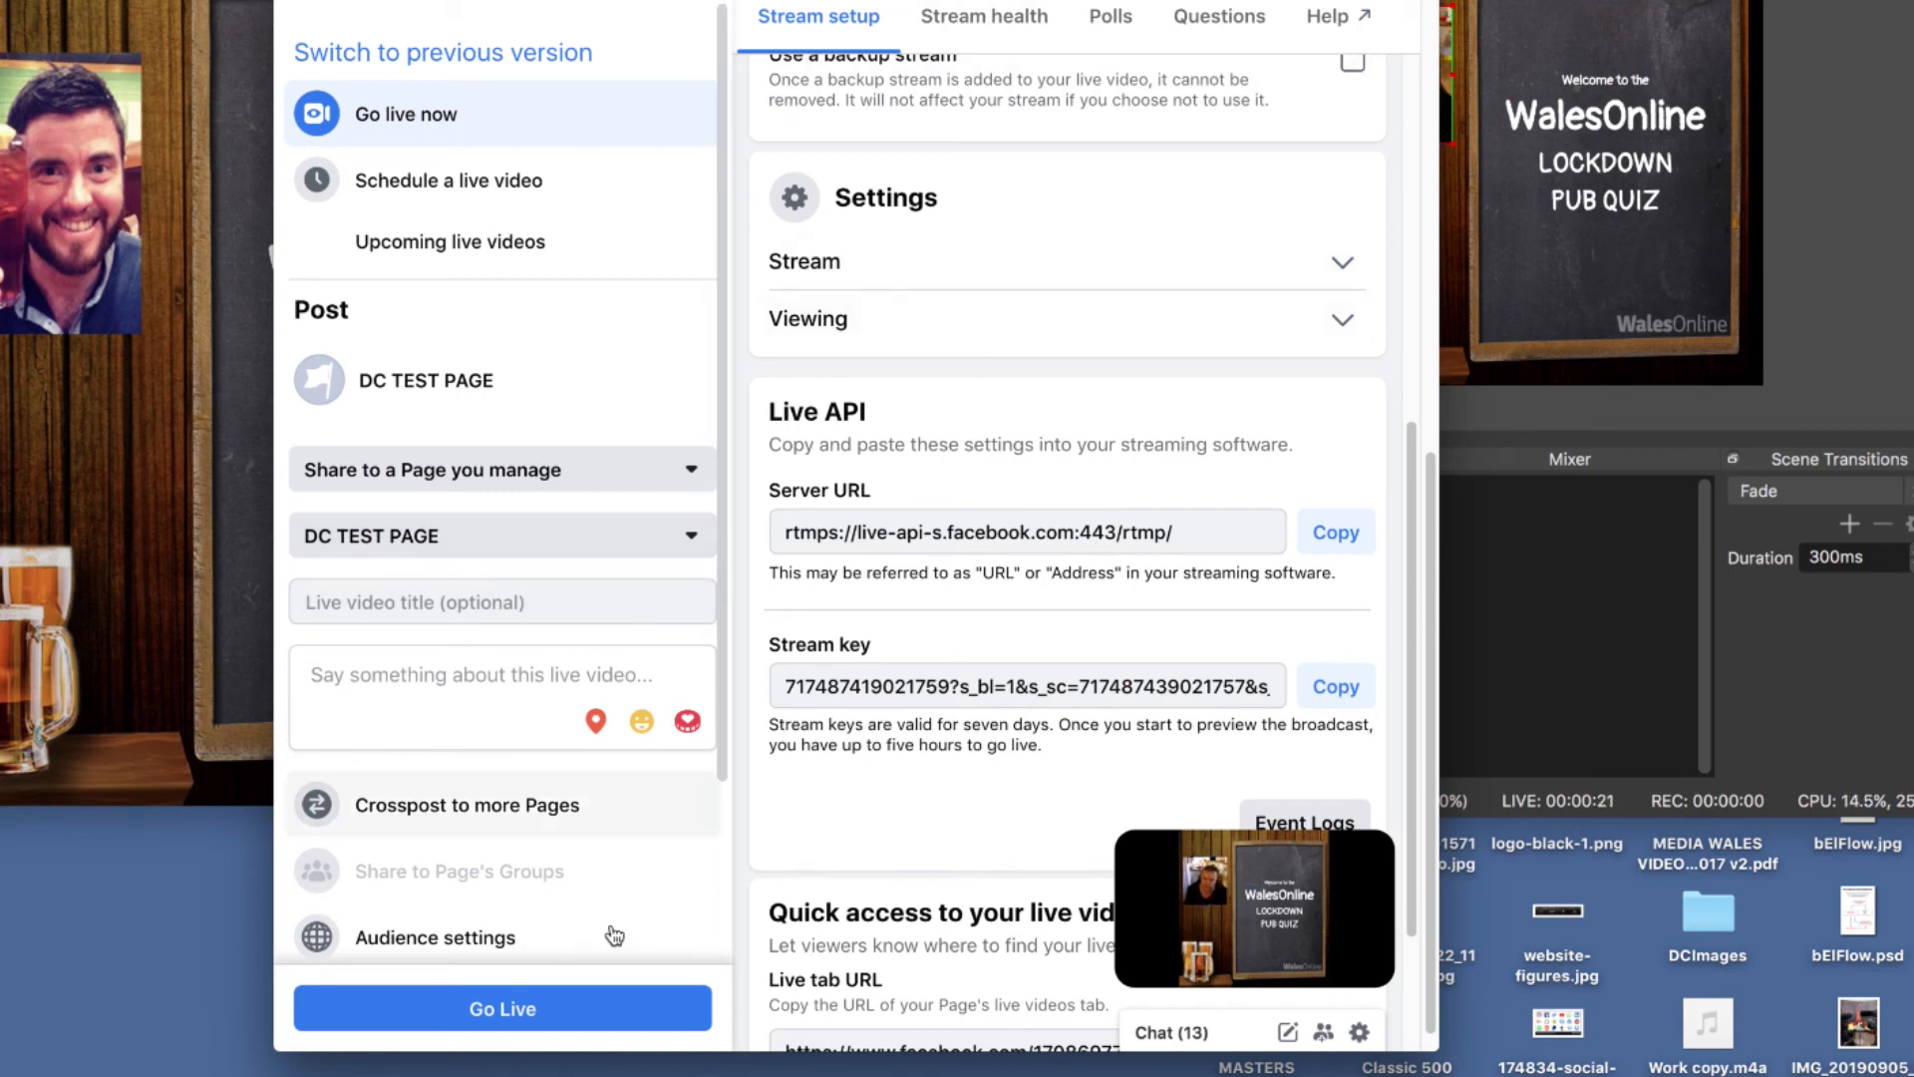
click(505, 1011)
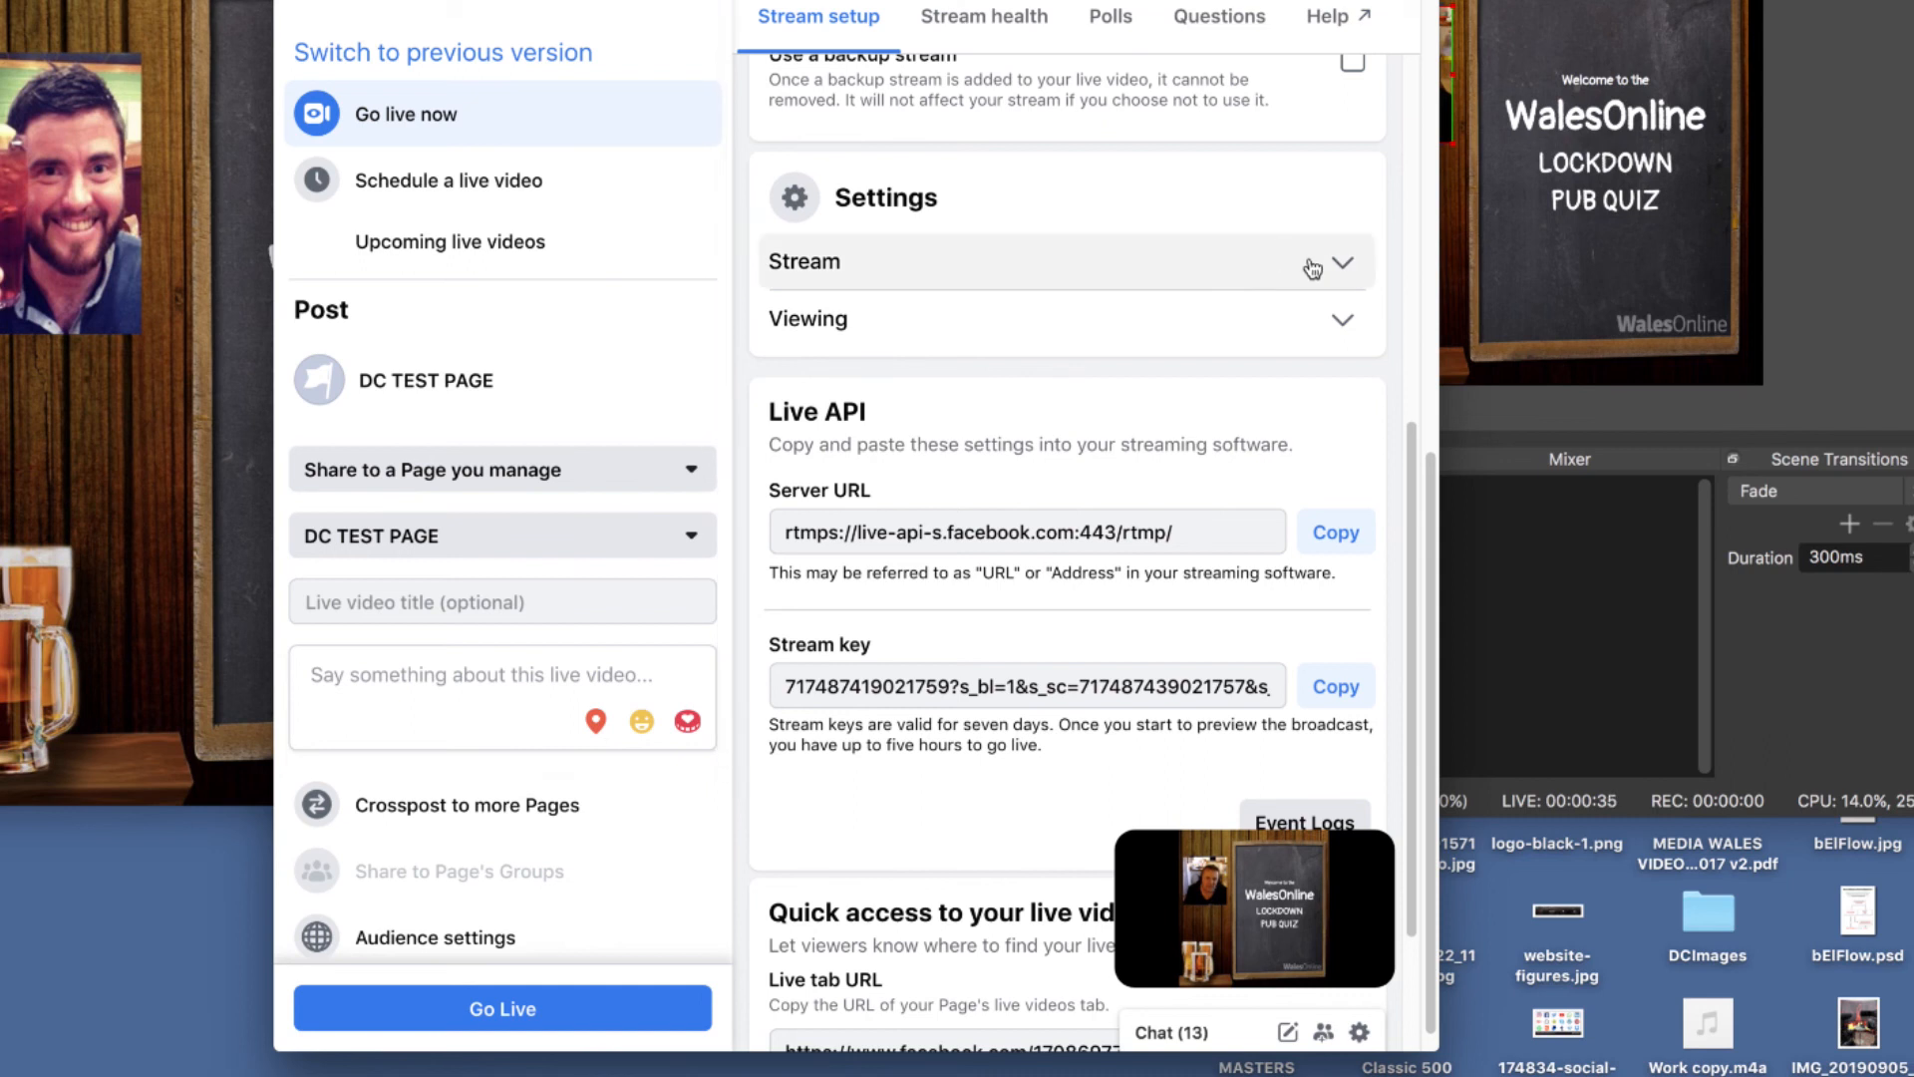
click(1344, 264)
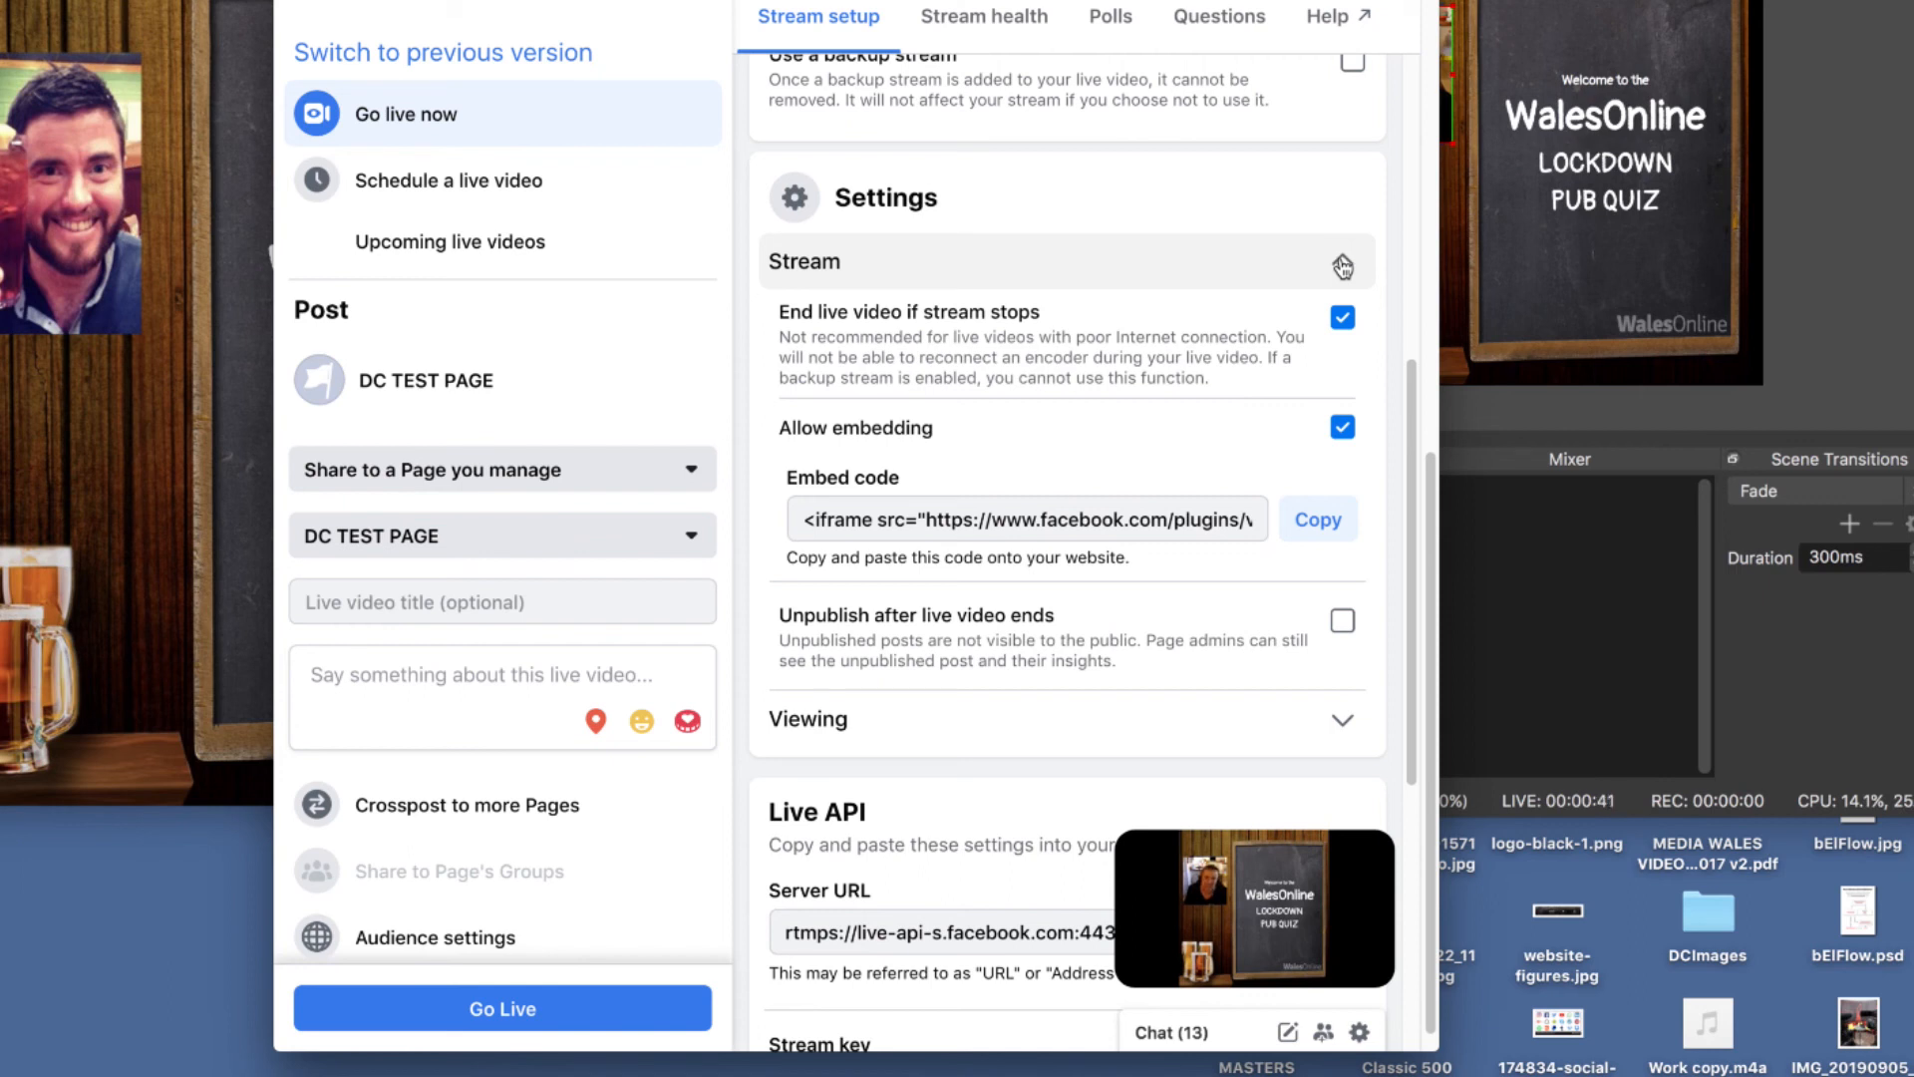
click(1343, 266)
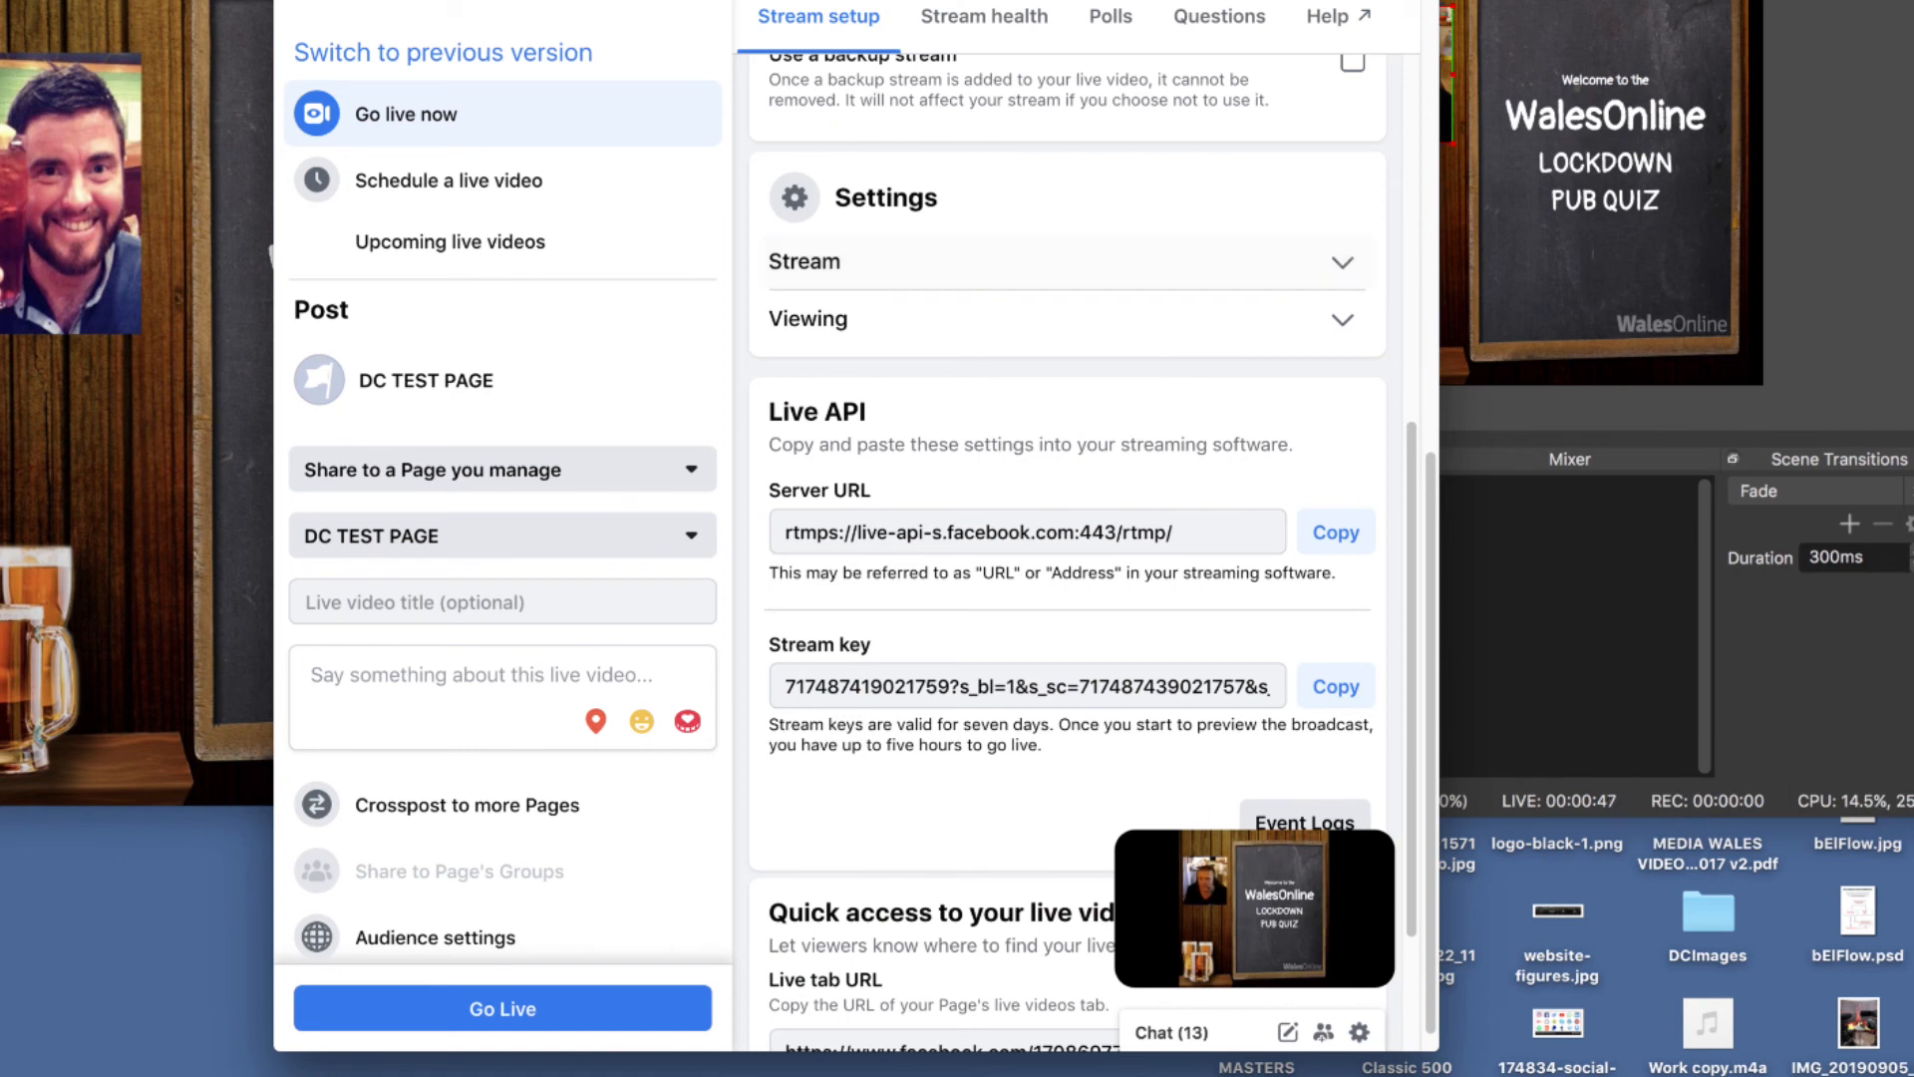
mouse_move(1265, 973)
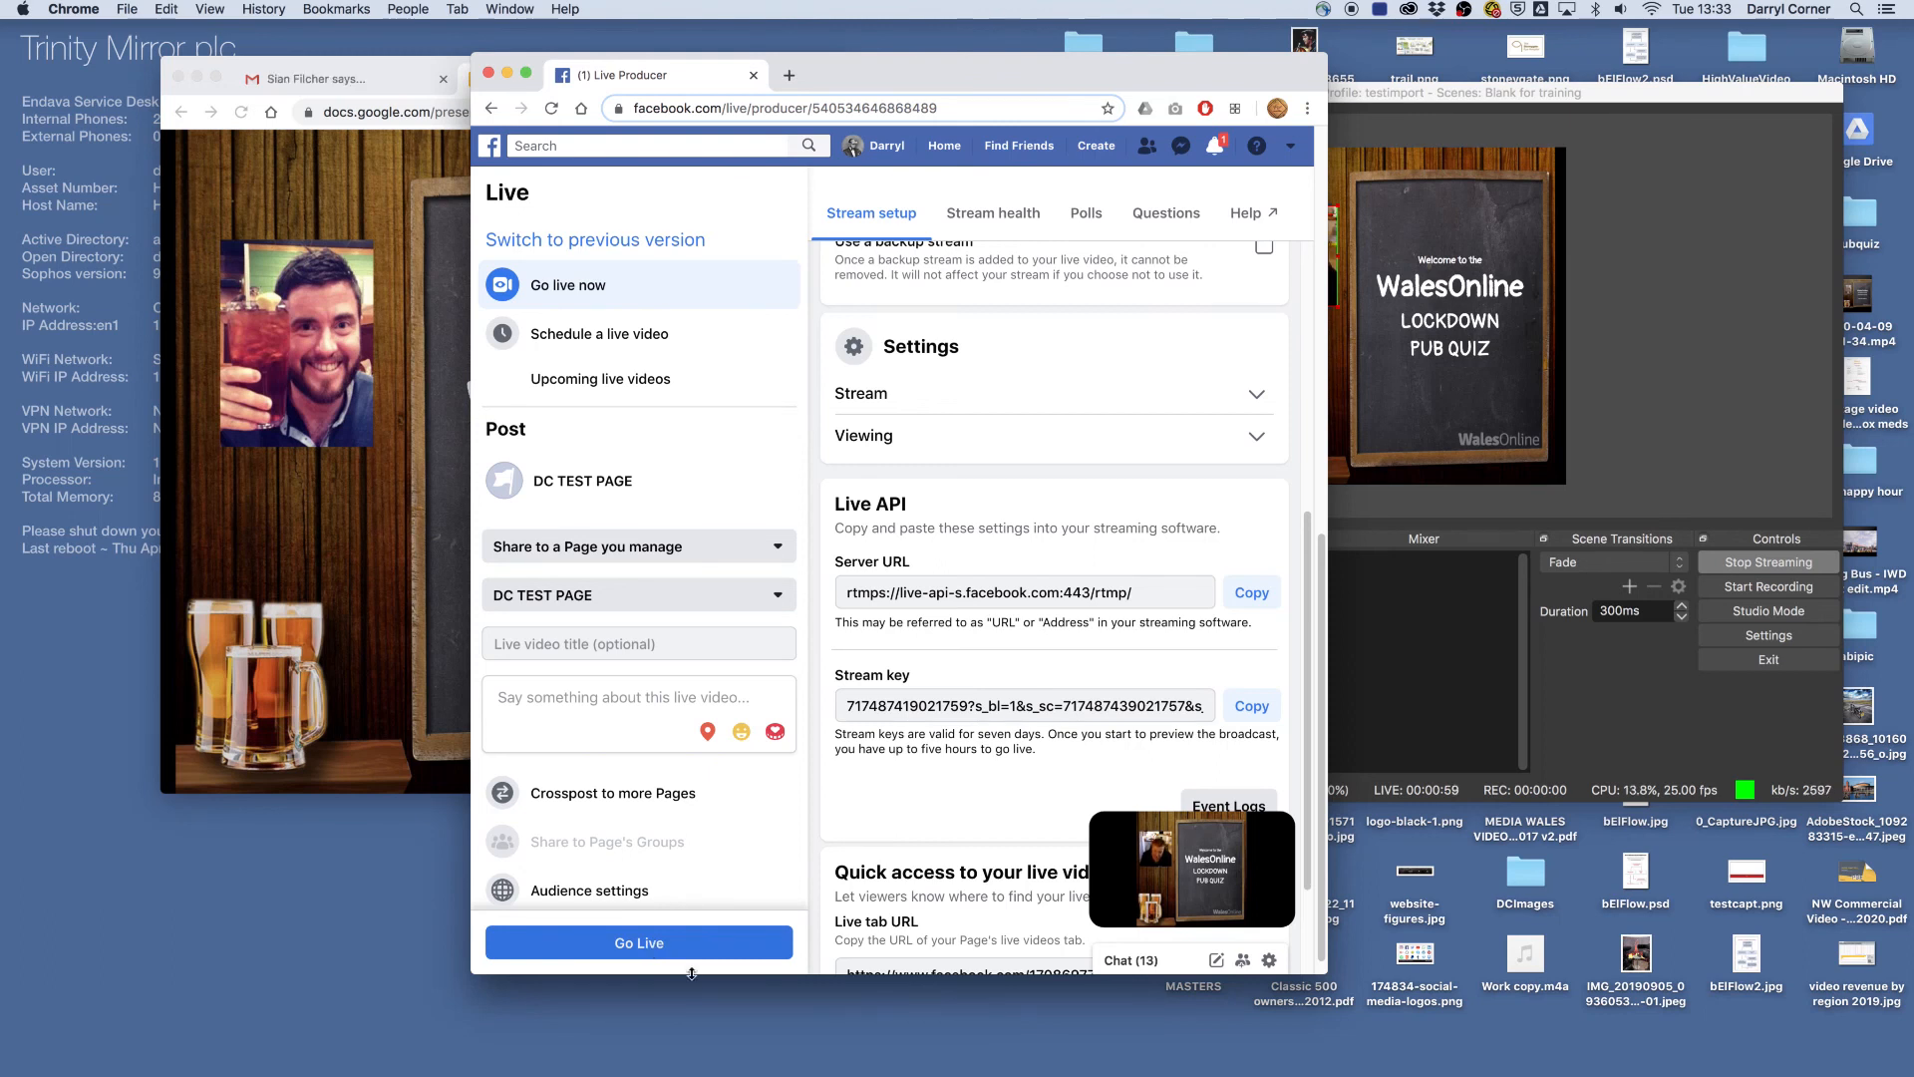
Rearrange the windows so the quiz slides and OBS sit side by side uncovered, with the Live Producer window below OBS
drag(919, 74, 1177, 952)
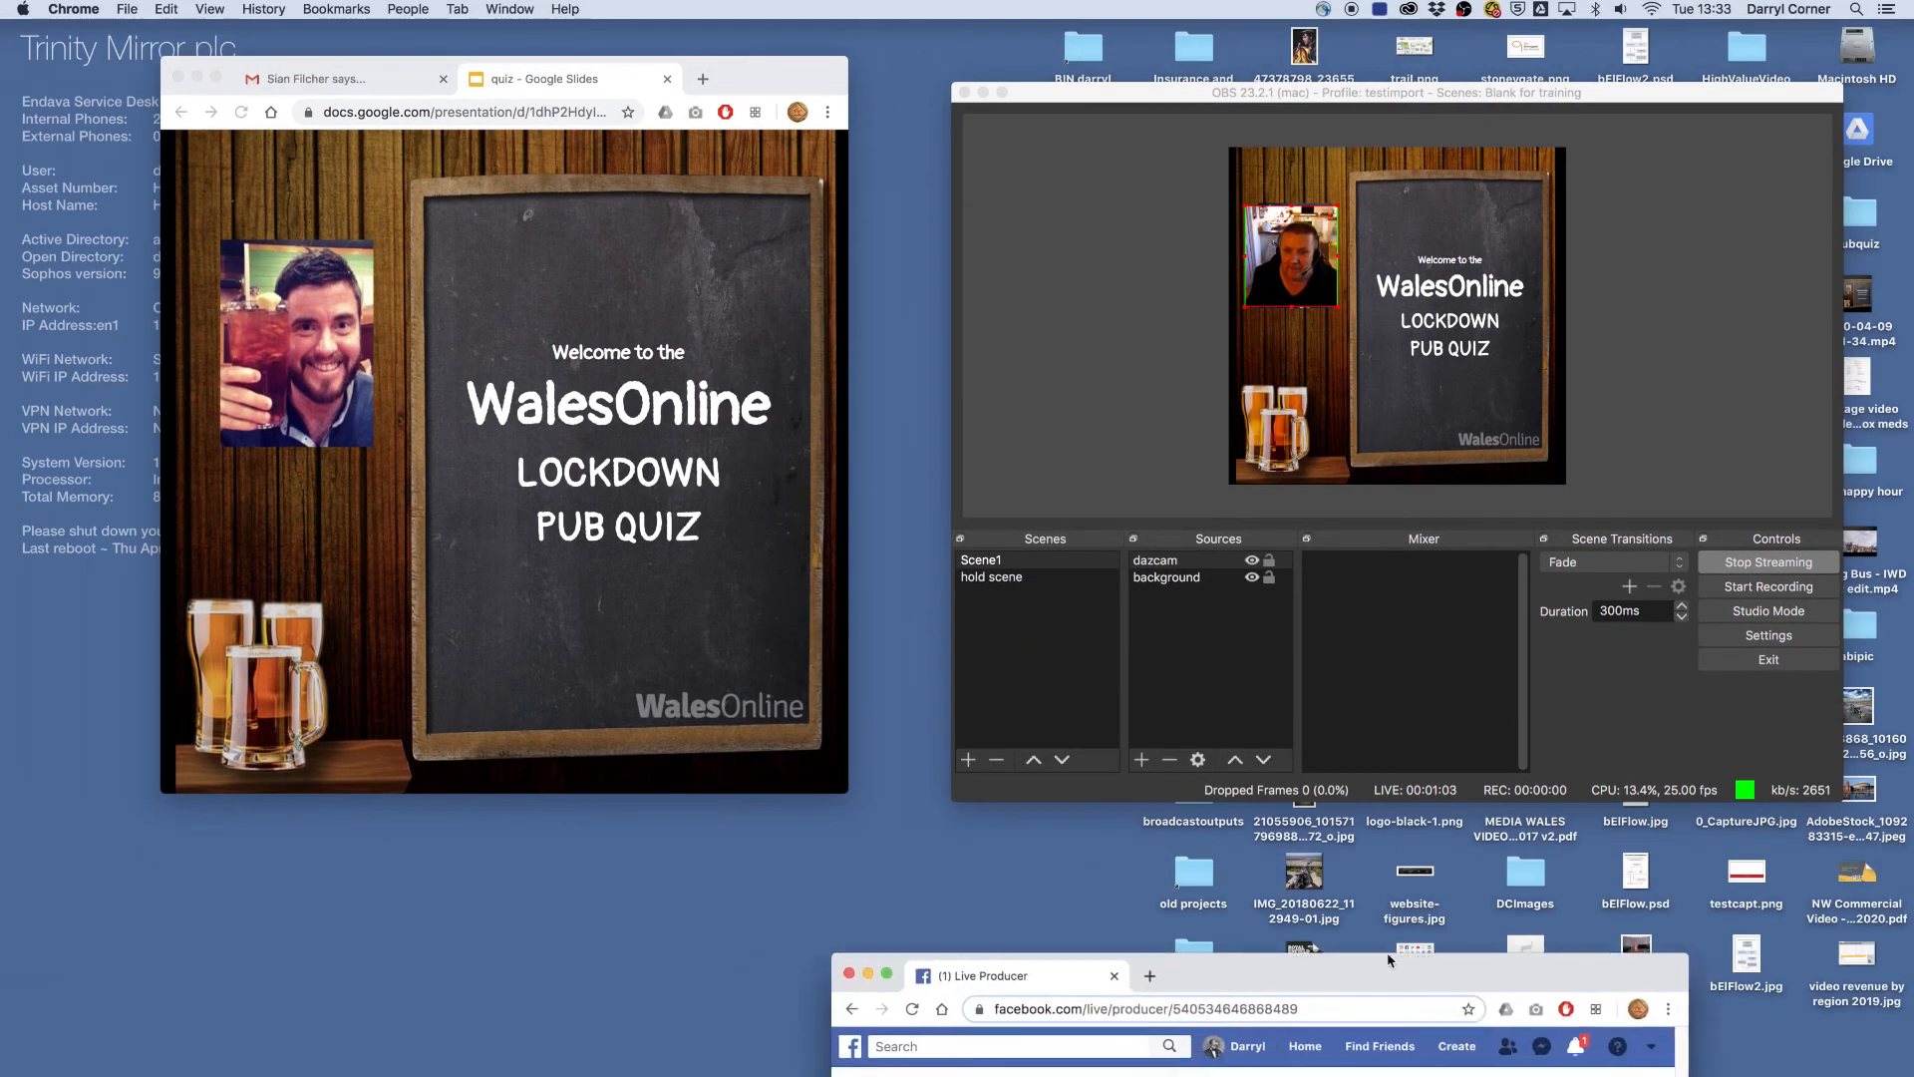
click(1136, 92)
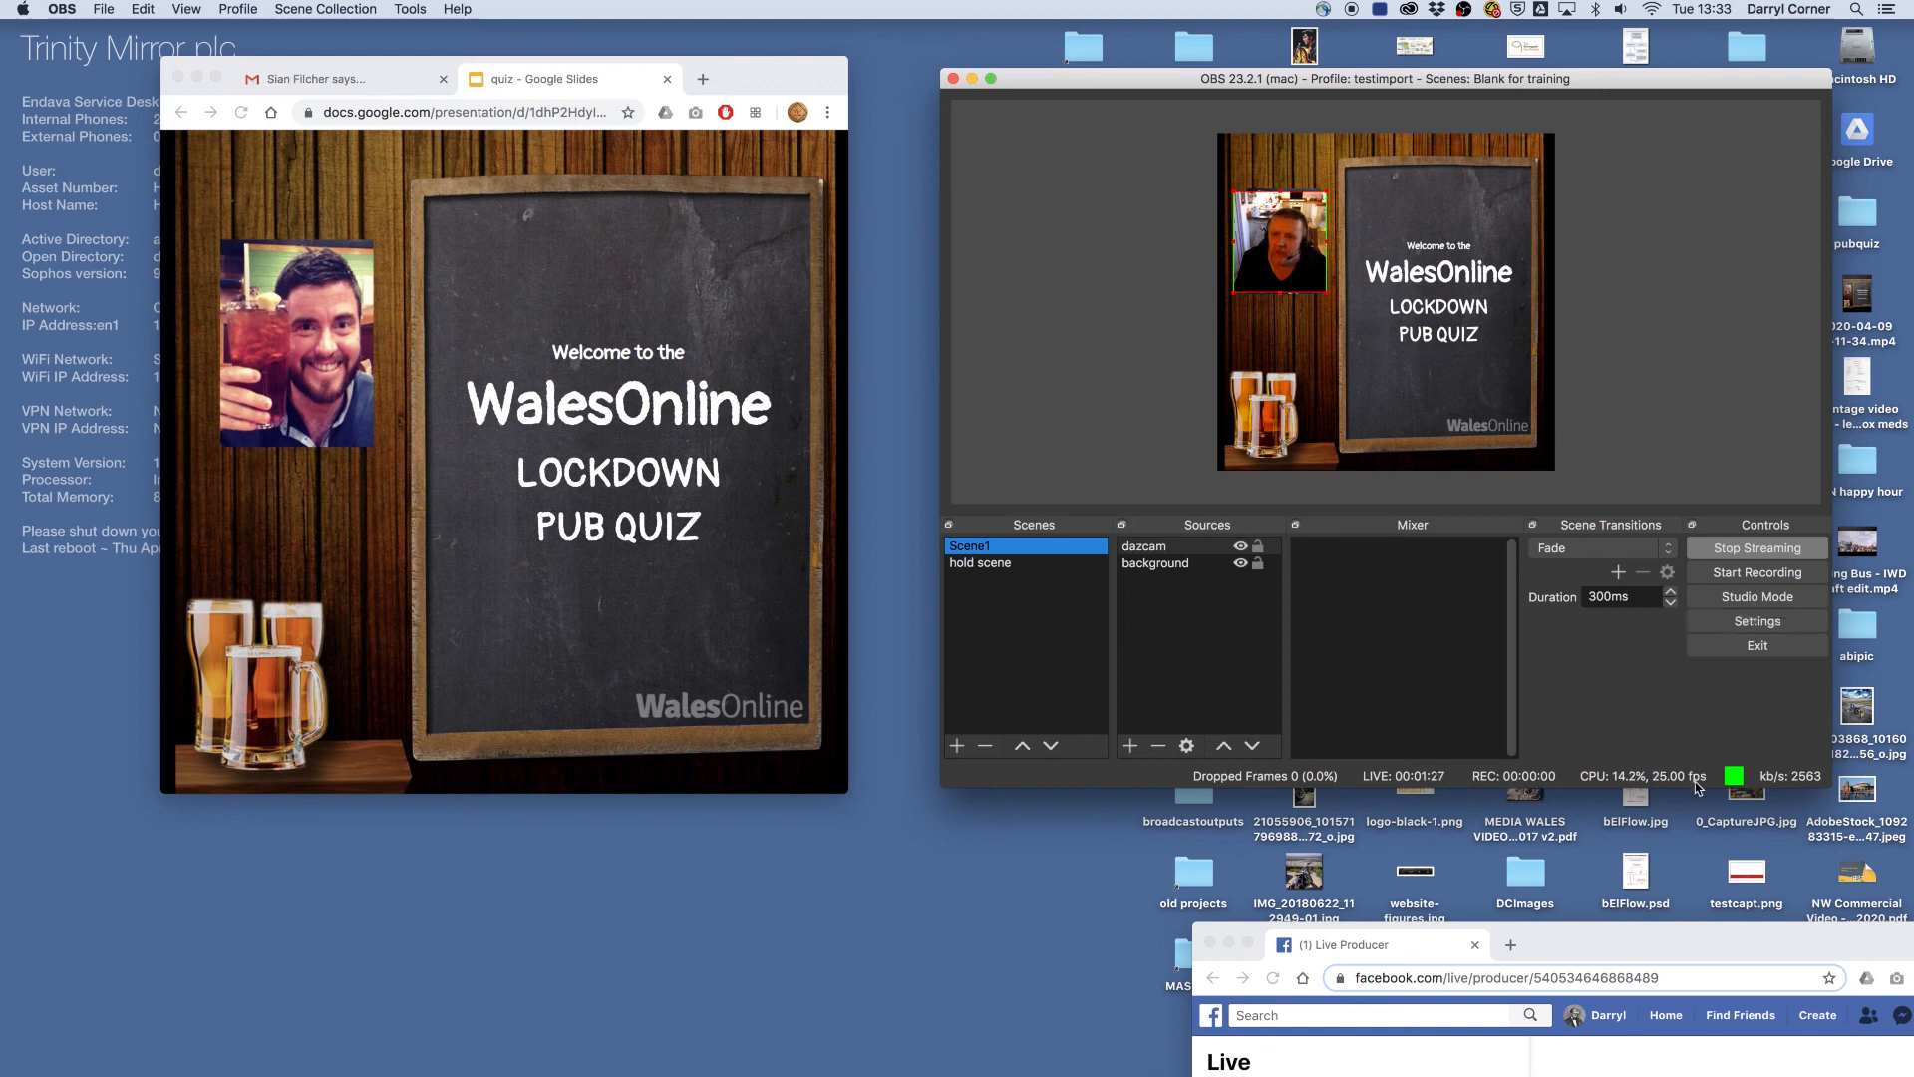
drag(1696, 933, 894, 89)
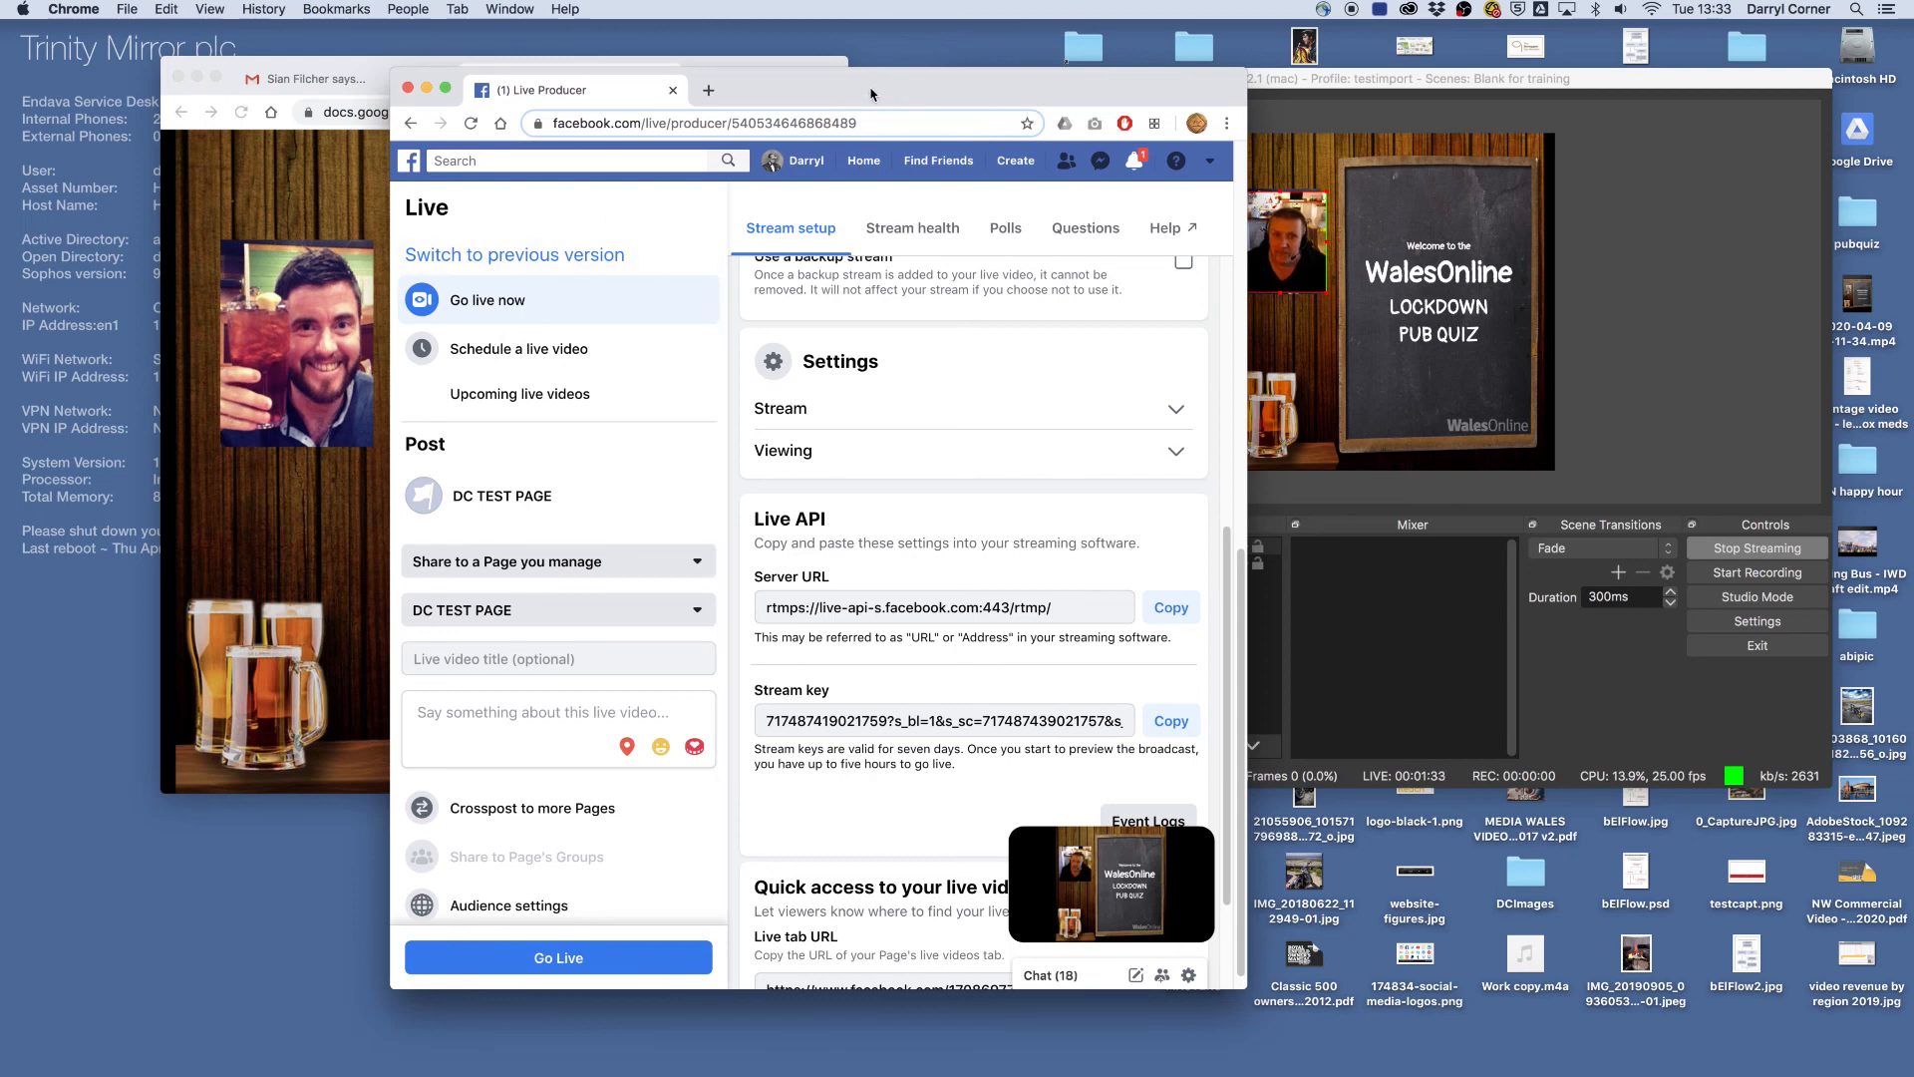
drag(870, 95, 1489, 870)
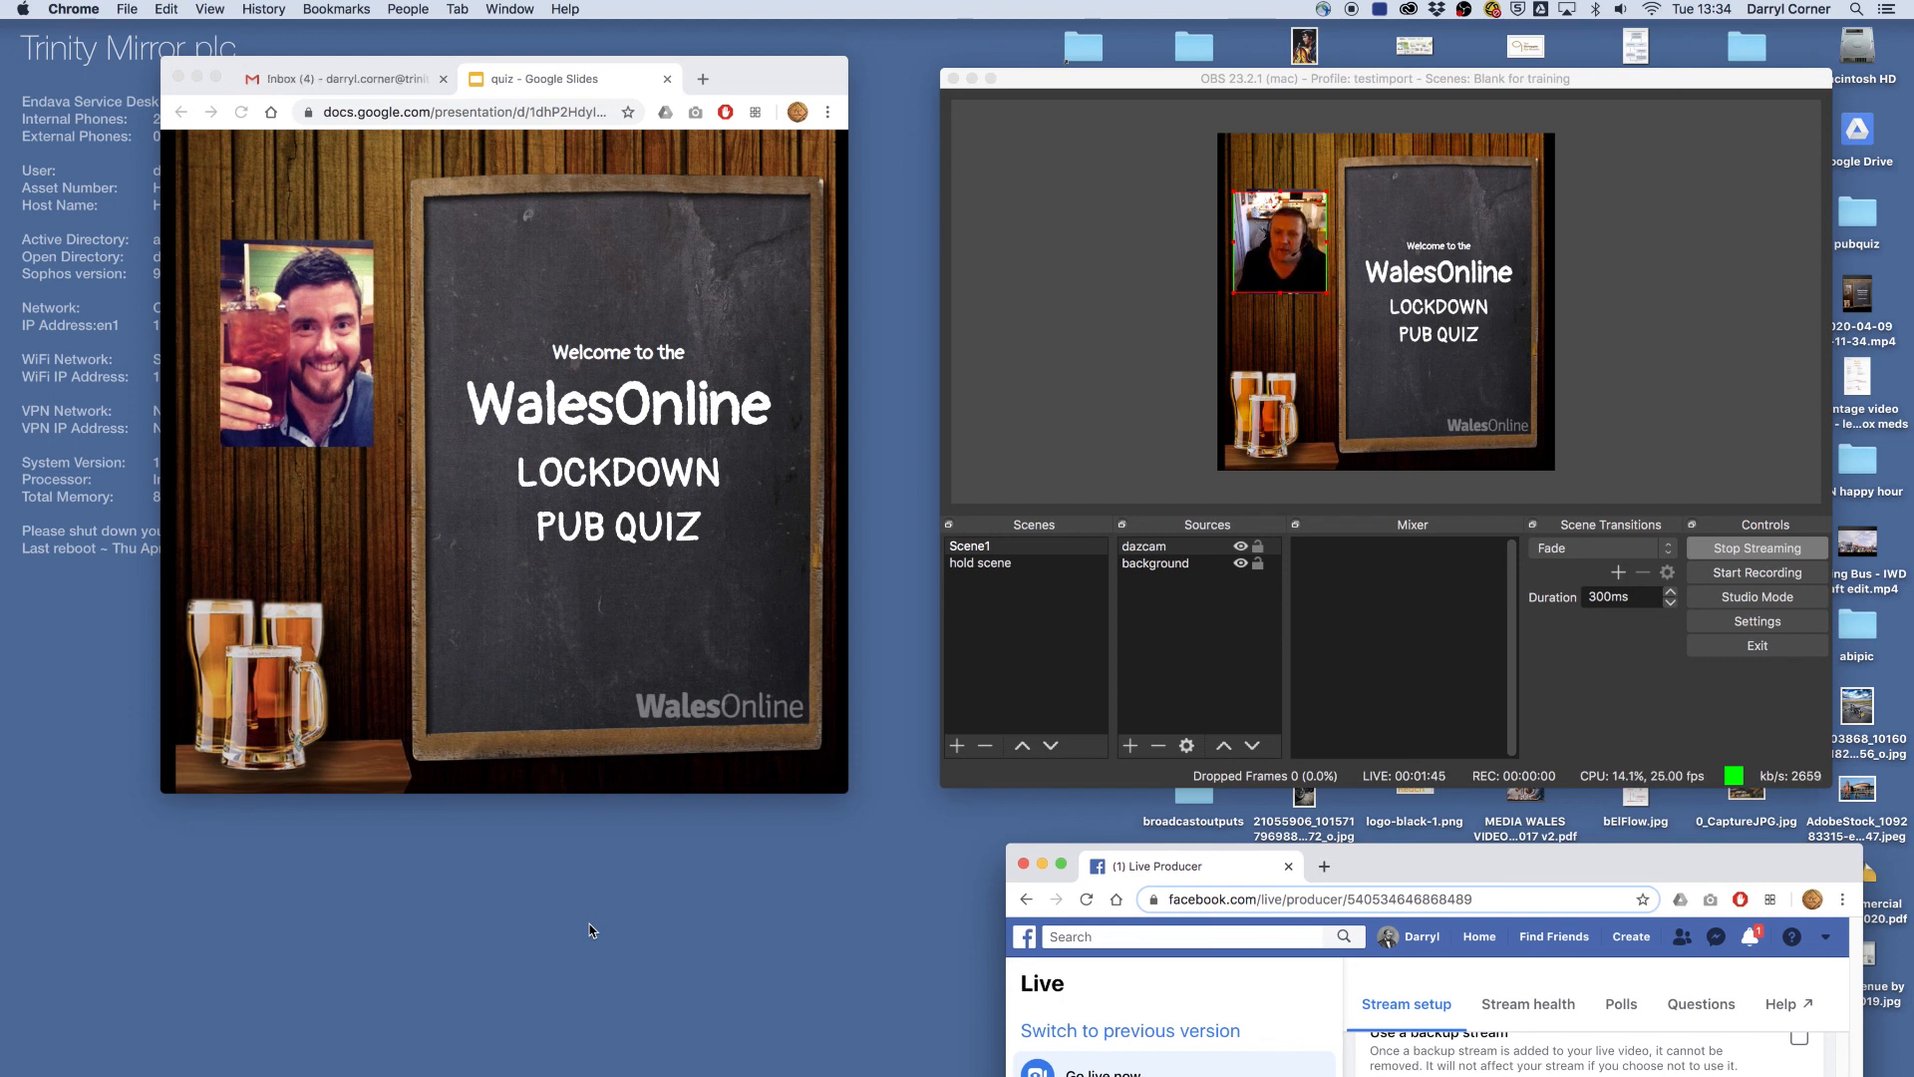
drag(1454, 863, 1143, 867)
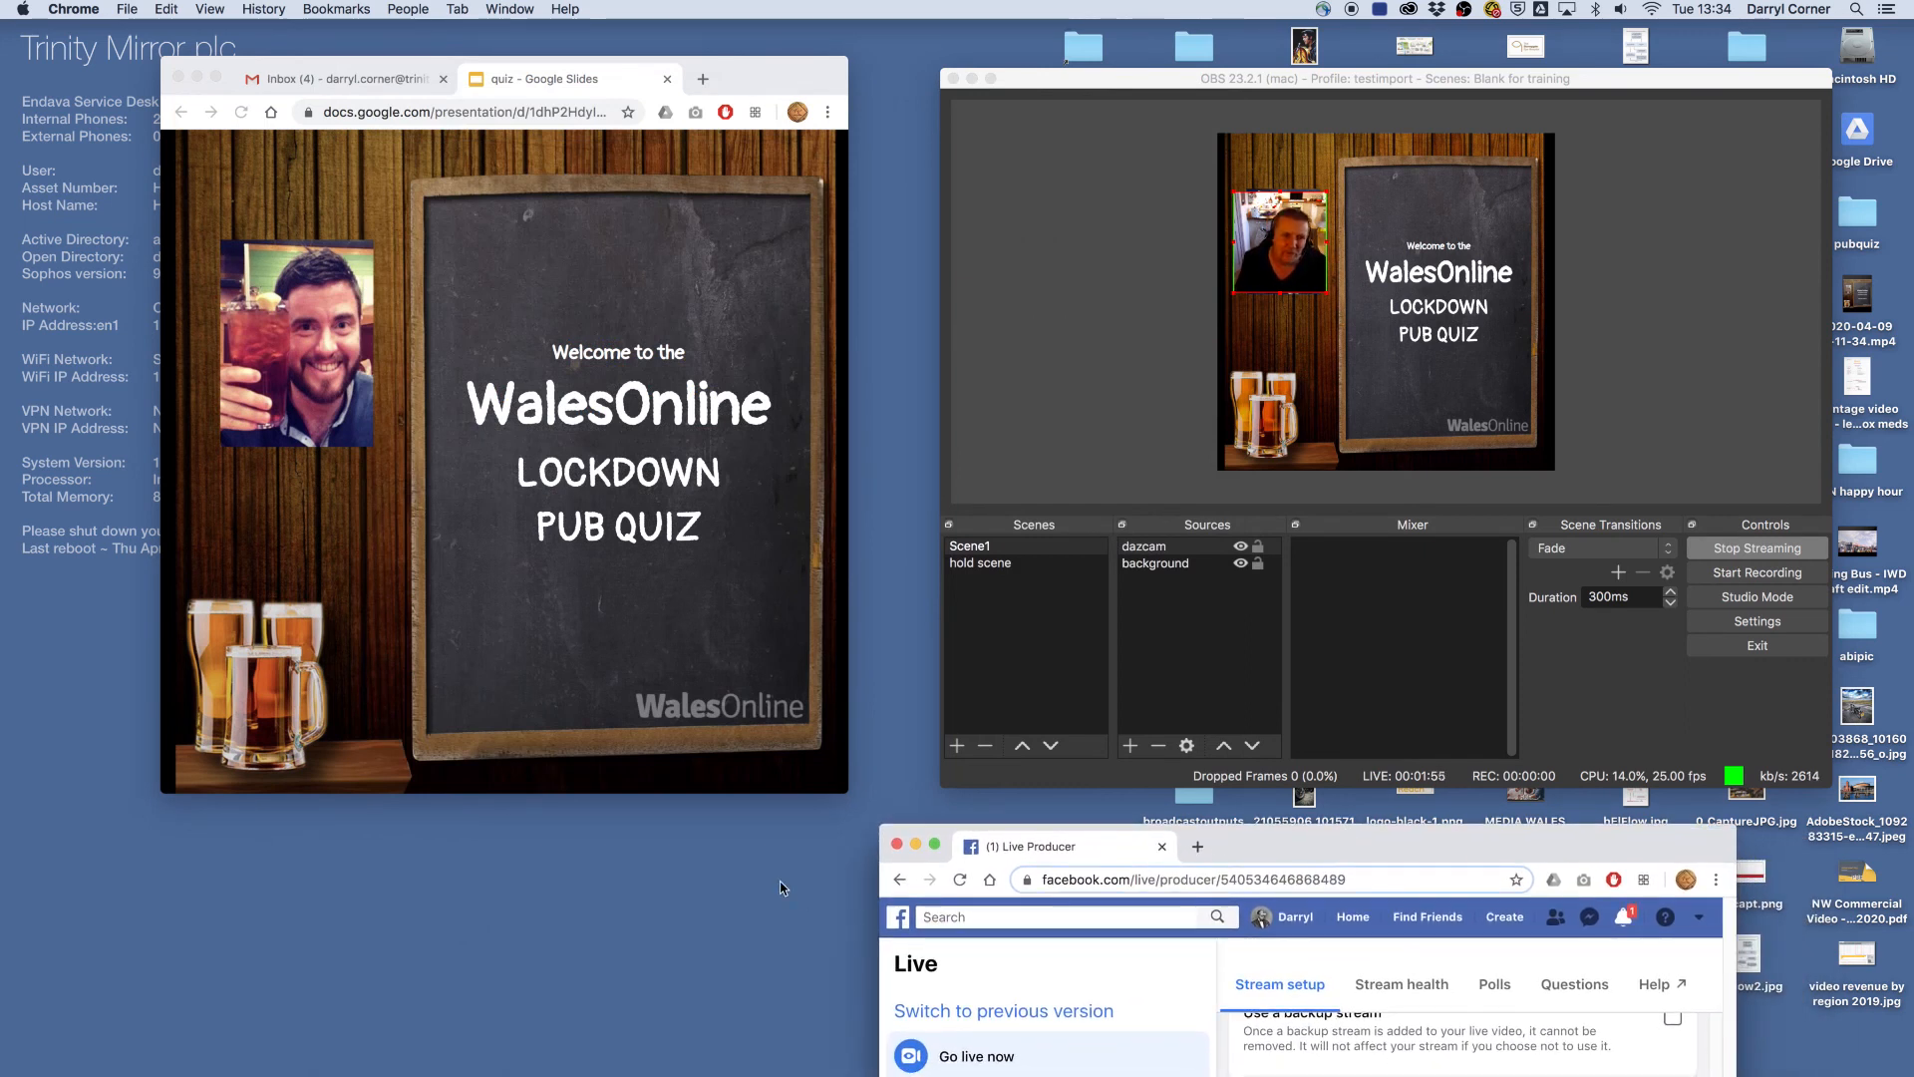